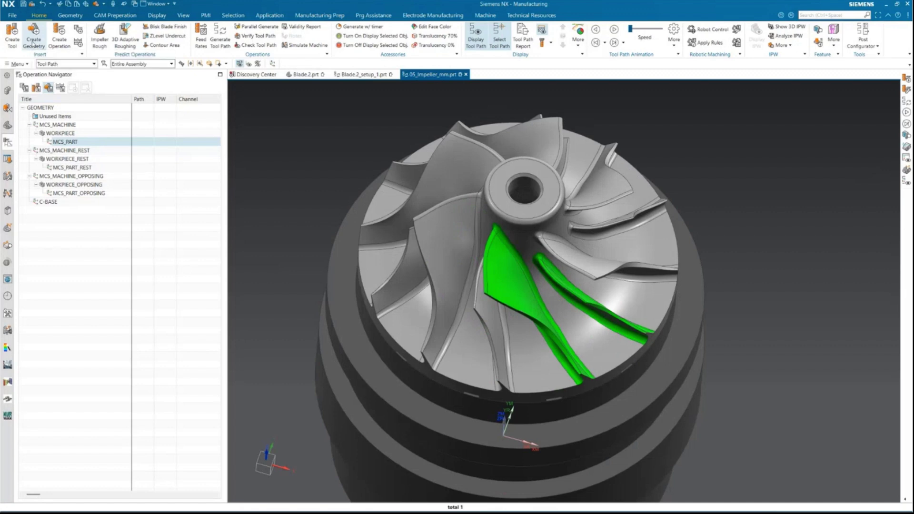
Create a mill_multi_blade geometry group of subtype MULTI_BLADE_GEOM under MCS_PART.
{"action": "left_click", "coordinate": [33, 42]}
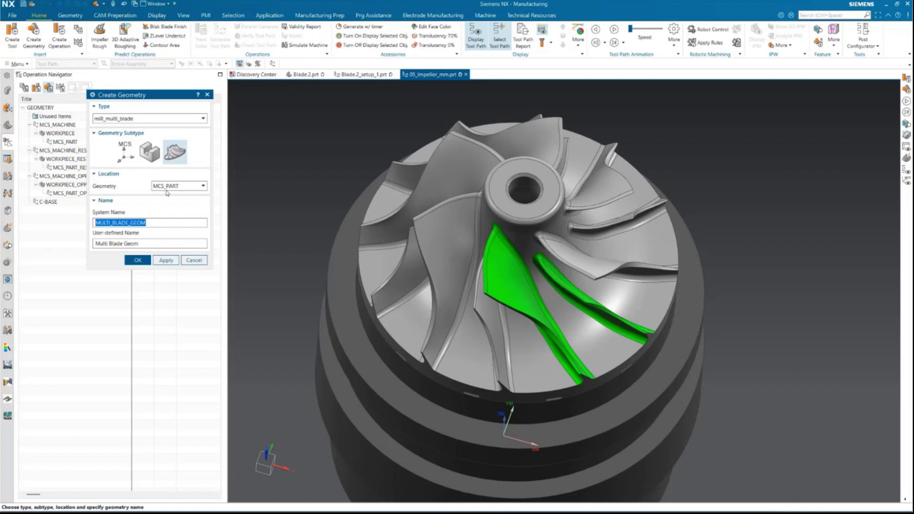
{"action": "left_click", "coordinate": [136, 120]}
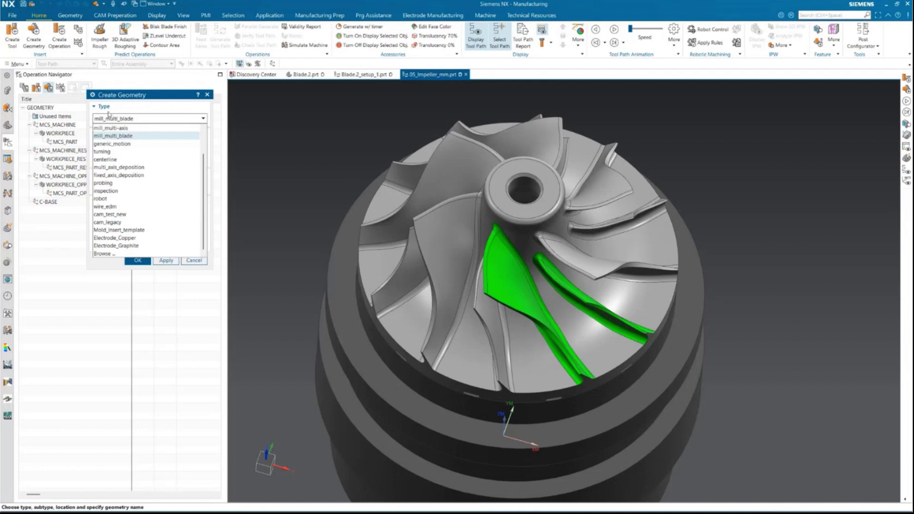
{"action": "left_click", "coordinate": [114, 136]}
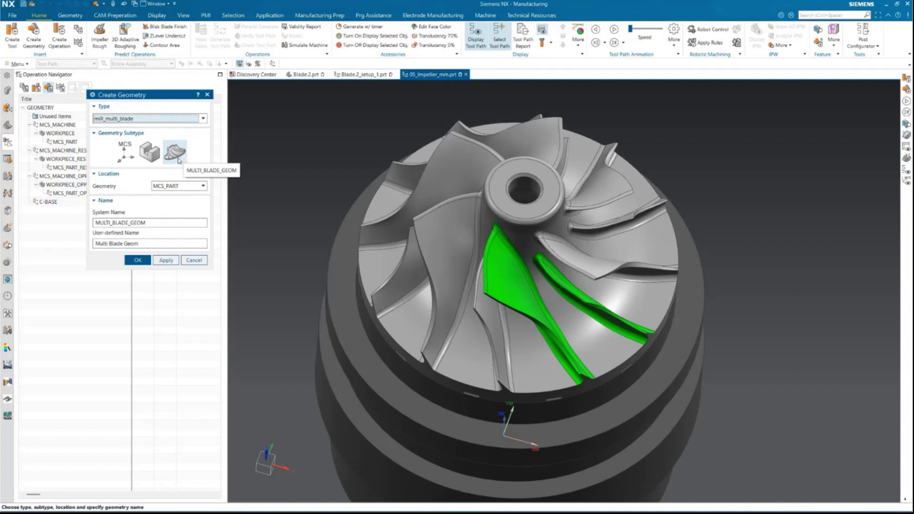
{"action": "left_click", "coordinate": [140, 259]}
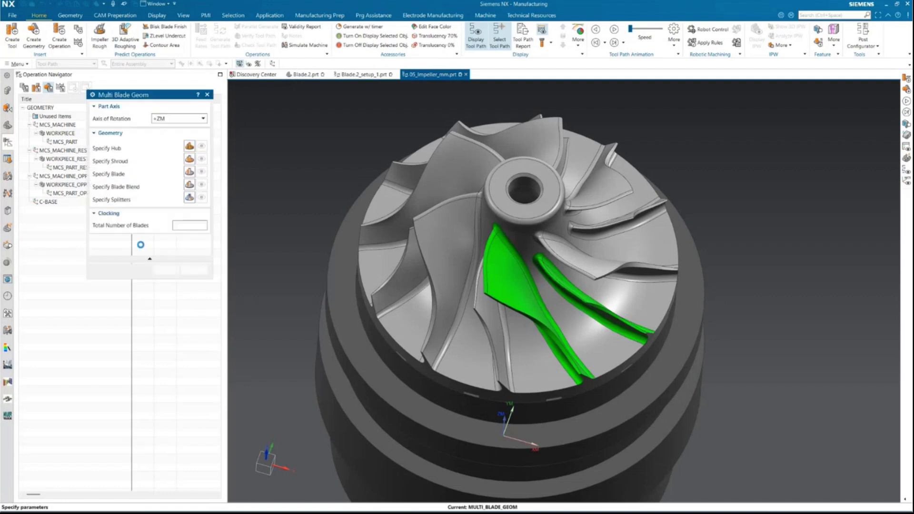
Define the hub geometry with the impeller's floor face between the blades.
{"action": "left_click", "coordinate": [189, 145]}
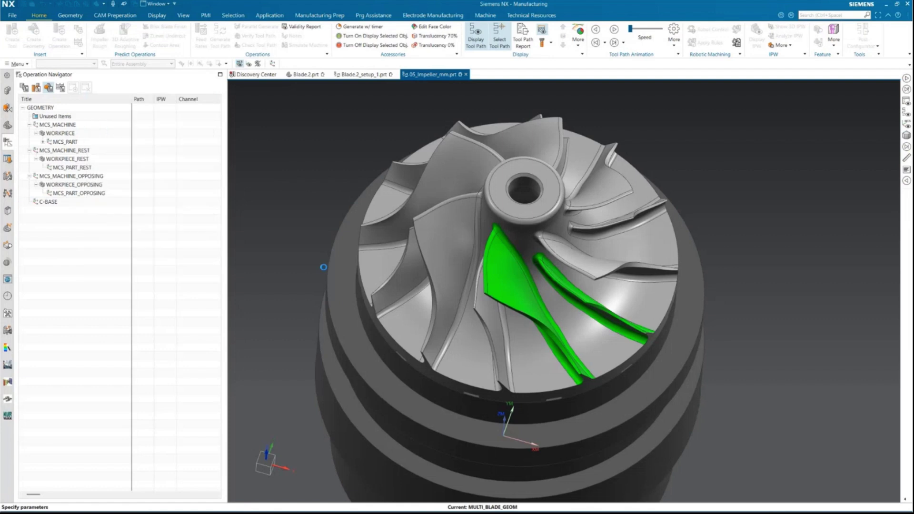
{"action": "middle_click_drag", "start_coordinate": [496, 323], "coordinate": [491, 300]}
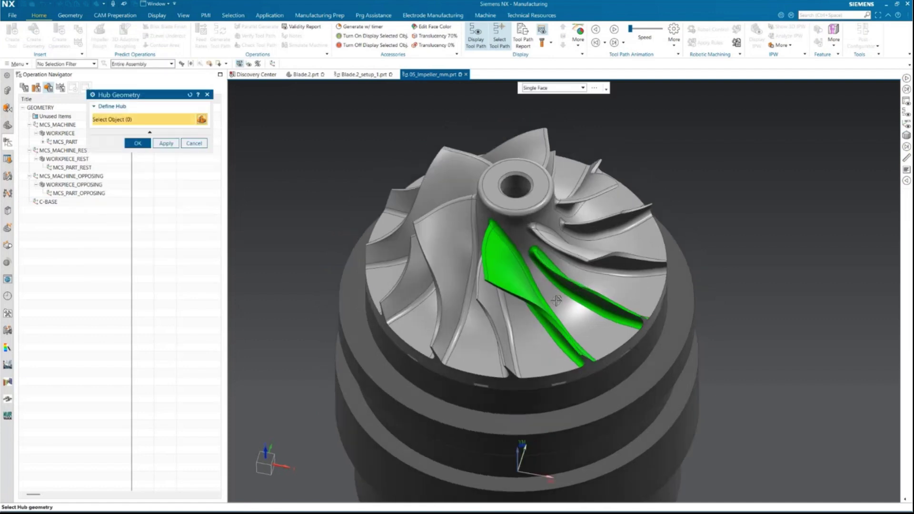
{"action": "left_click", "coordinate": [416, 263]}
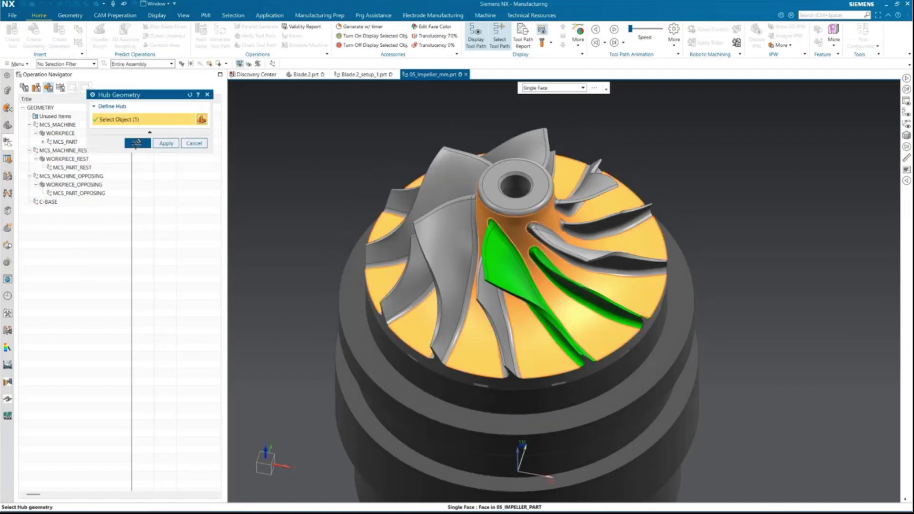
{"action": "left_click", "coordinate": [137, 143]}
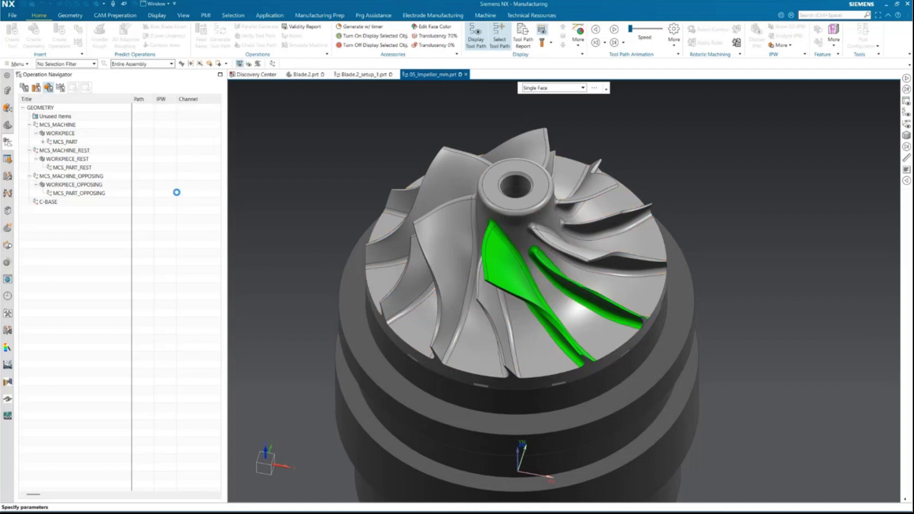
Define the shroud geometry with the narrow outer edge face of the green main blade.
{"action": "left_click", "coordinate": [191, 160]}
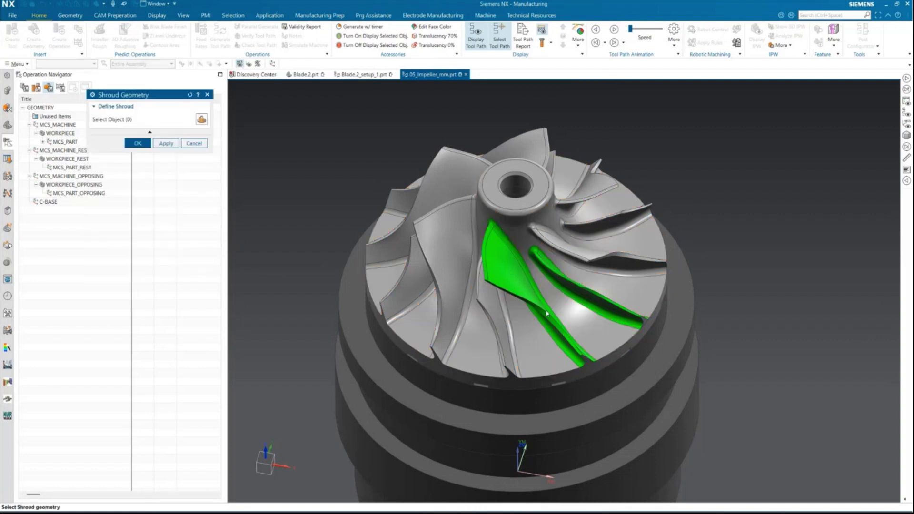
{"action": "middle_click_drag", "start_coordinate": [548, 327], "coordinate": [586, 224]}
{"action": "left_click", "coordinate": [585, 222]}
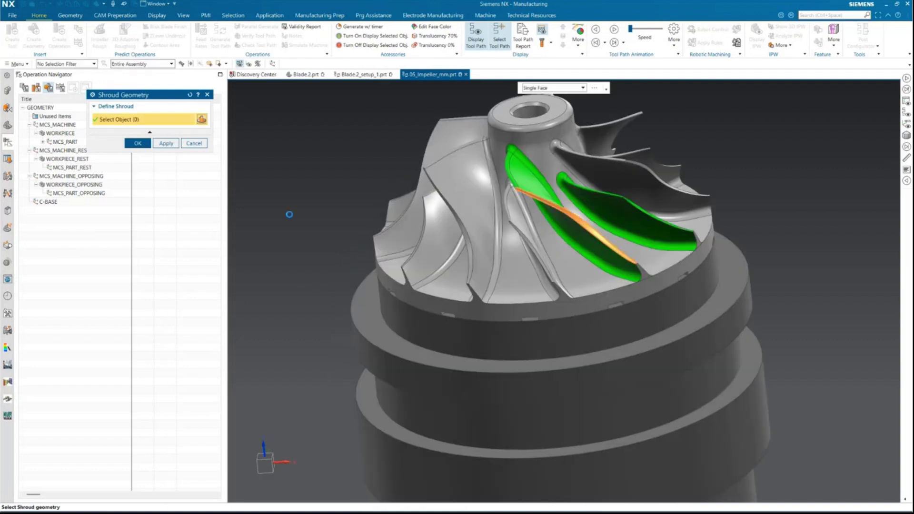
{"action": "left_click", "coordinate": [136, 143]}
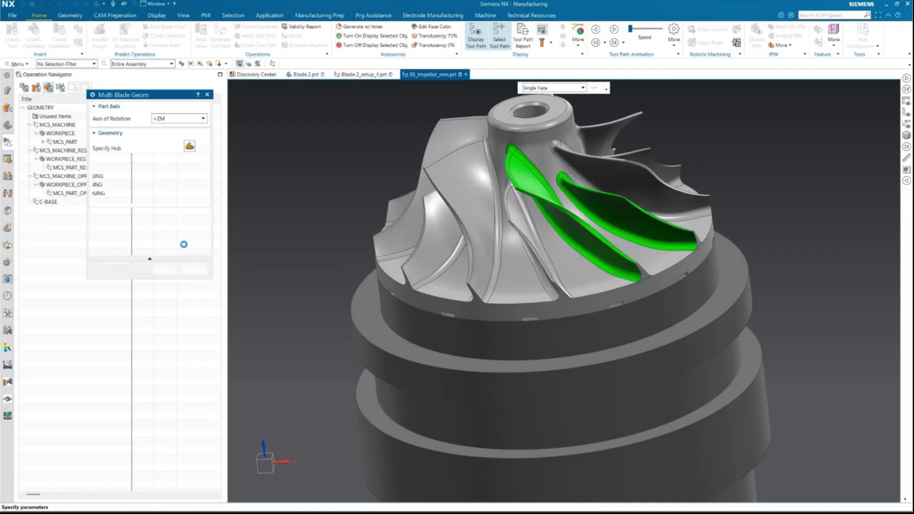
Define the blade geometry with the wall faces on both sides and the leading edge of the green main blade.
{"action": "left_click", "coordinate": [189, 172]}
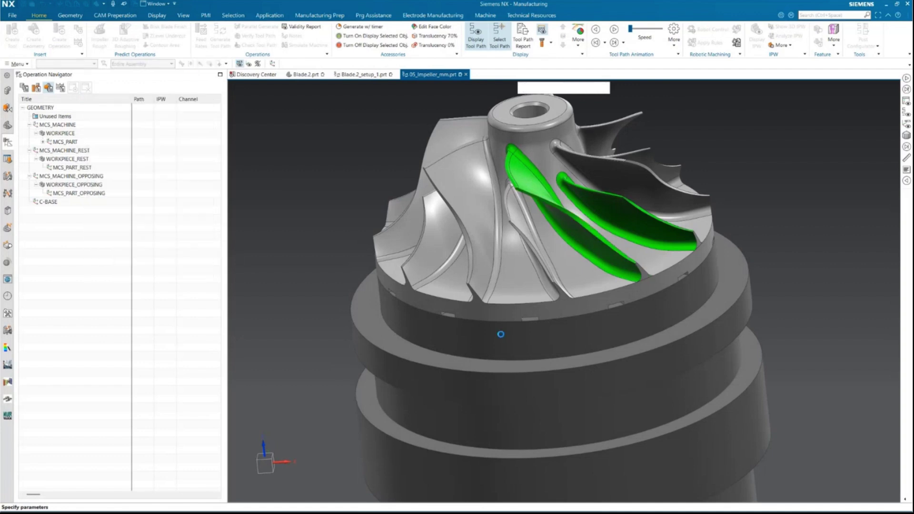
{"action": "middle_click_drag", "start_coordinate": [554, 332], "coordinate": [503, 356]}
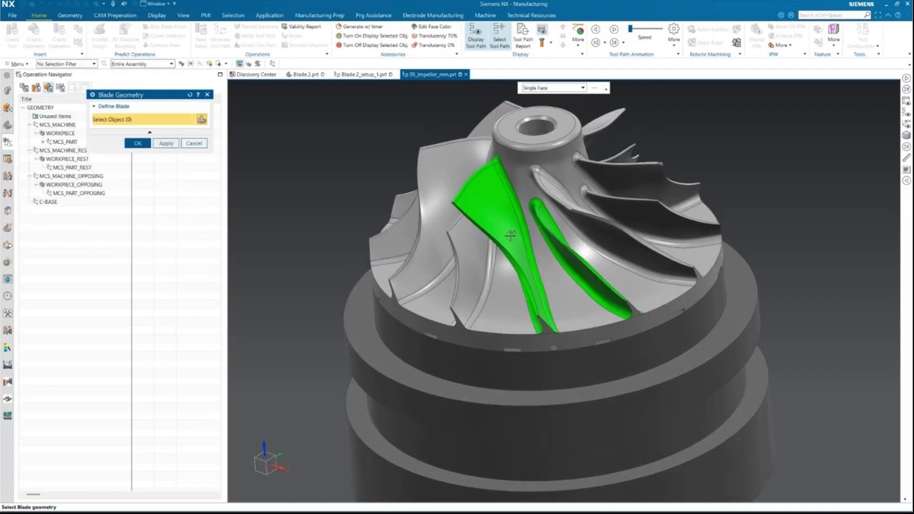
{"action": "left_click", "coordinate": [507, 233]}
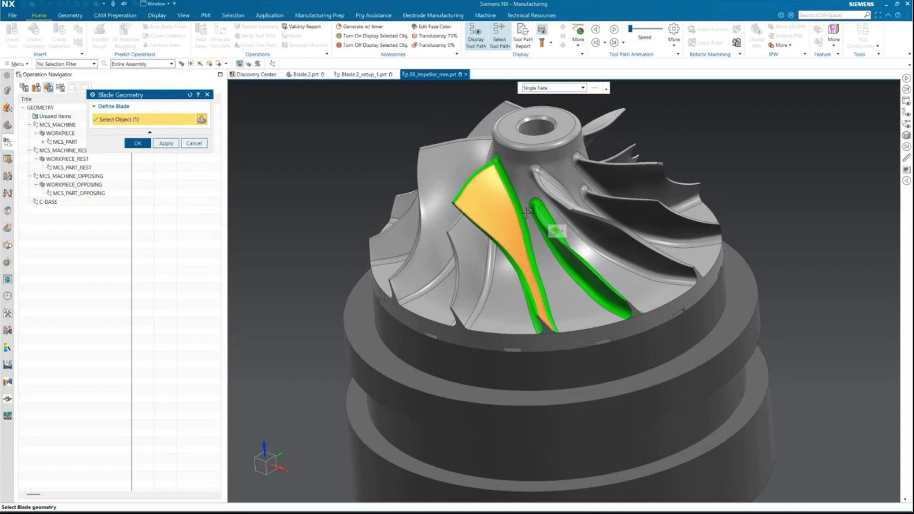
{"action": "middle_click_drag", "start_coordinate": [537, 233], "coordinate": [608, 248]}
{"action": "scroll", "coordinate": [614, 238], "scroll_direction": "up", "scroll_amount": 5}
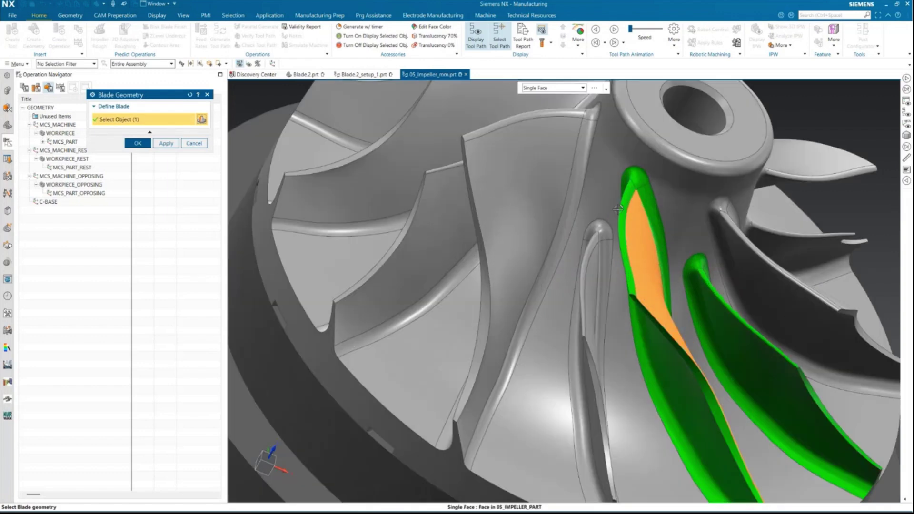
{"action": "left_click", "coordinate": [638, 295]}
{"action": "middle_click_drag", "start_coordinate": [638, 296], "coordinate": [601, 338]}
{"action": "left_click", "coordinate": [665, 154]}
{"action": "key", "text": "ctrl+f"}
{"action": "left_click", "coordinate": [138, 143]}
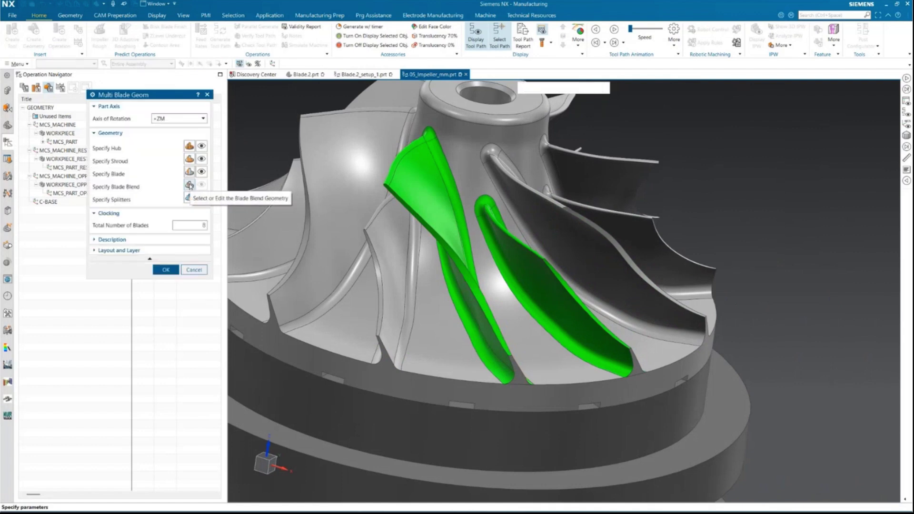
Define the blade blend geometry with the fillet faces around the base of the green main blade.
{"action": "left_click", "coordinate": [190, 186]}
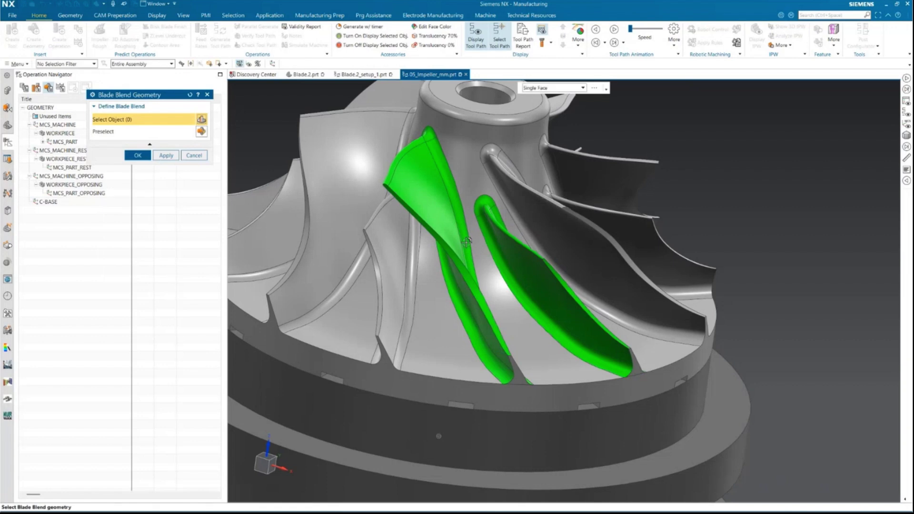
{"action": "left_click", "coordinate": [466, 242]}
{"action": "middle_click_drag", "start_coordinate": [467, 242], "coordinate": [526, 244]}
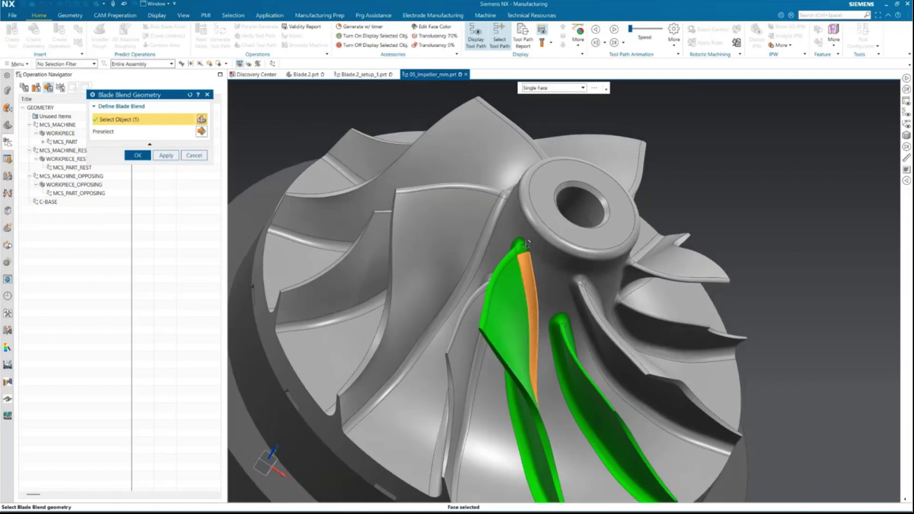
{"action": "left_click", "coordinate": [523, 245]}
{"action": "middle_click_drag", "start_coordinate": [535, 302], "coordinate": [535, 254]}
{"action": "left_click", "coordinate": [535, 254]}
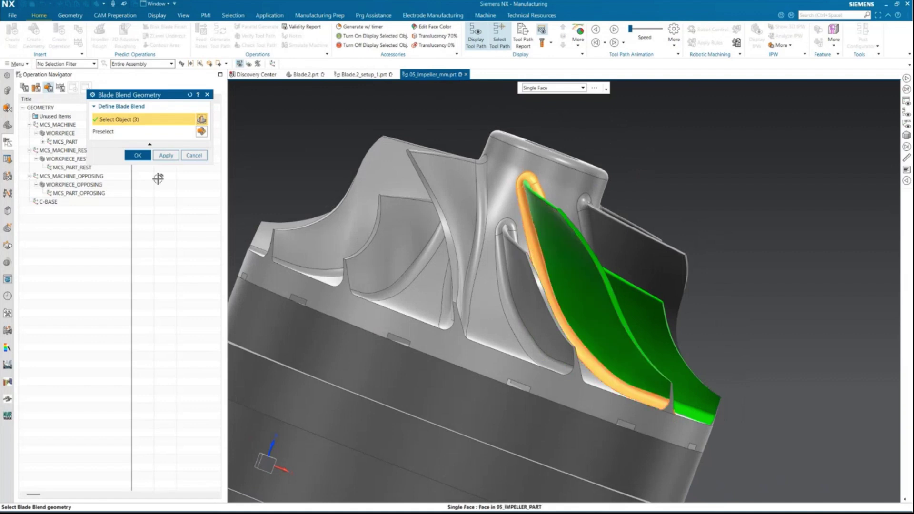
{"action": "left_click", "coordinate": [137, 155]}
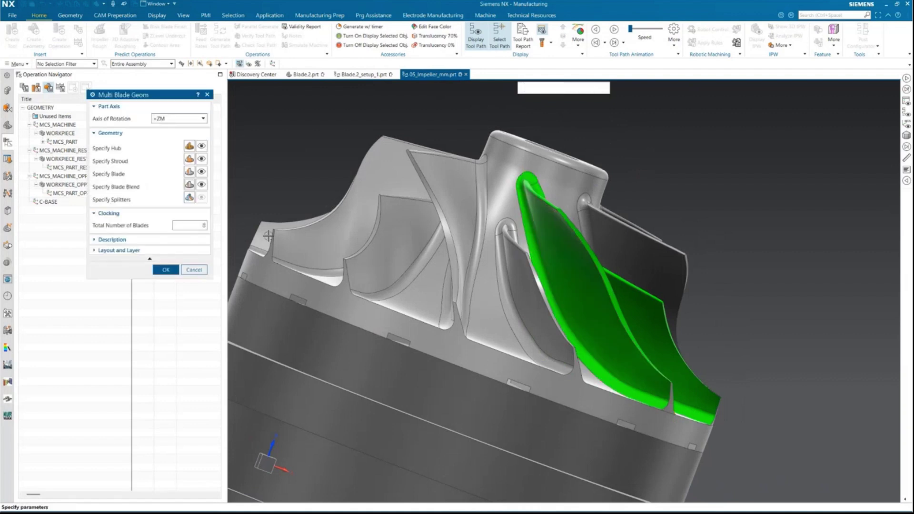
Start the splitter definition and select the wall faces of the shorter green blade.
{"action": "middle_click_drag", "start_coordinate": [268, 236], "coordinate": [266, 235]}
{"action": "left_click", "coordinate": [193, 198]}
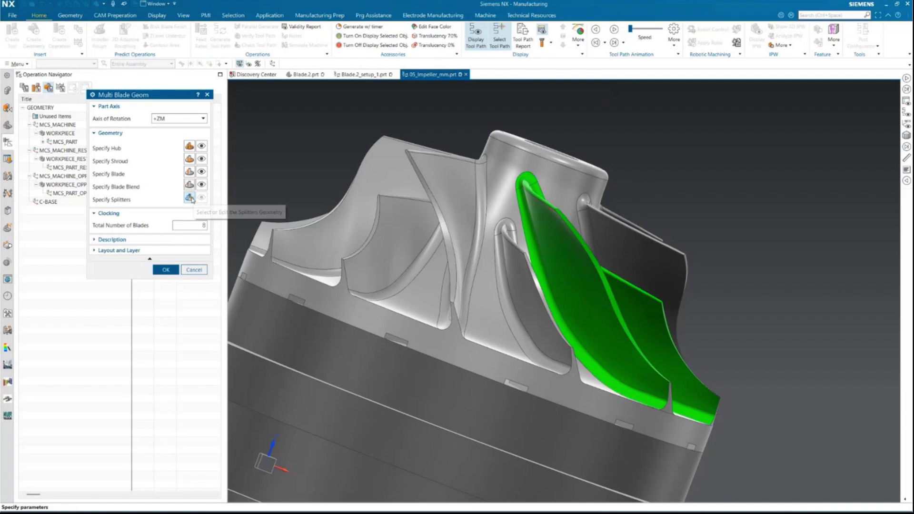
{"action": "left_click", "coordinate": [193, 199]}
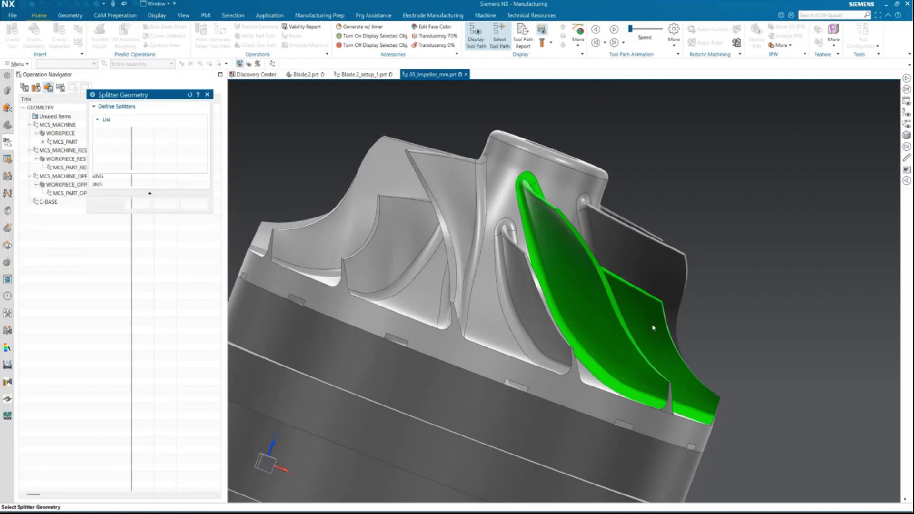
{"action": "middle_click_drag", "start_coordinate": [514, 347], "coordinate": [305, 333]}
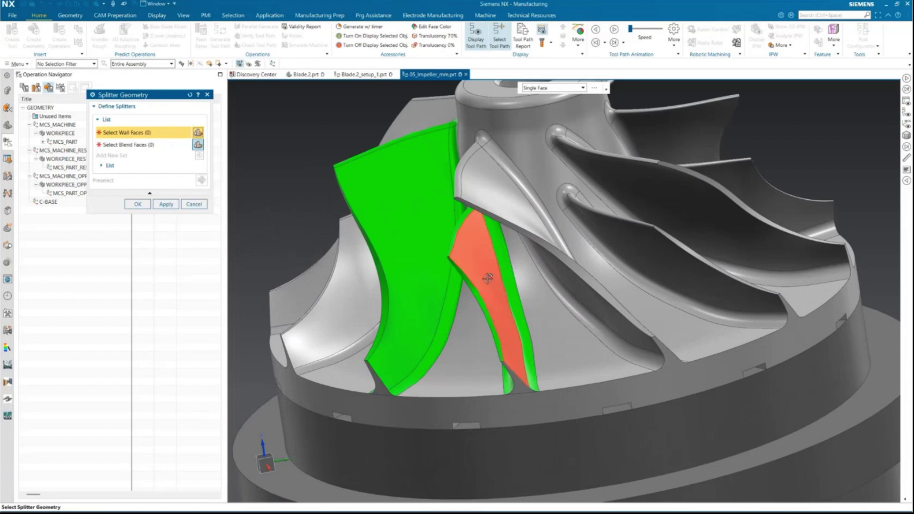
{"action": "left_click", "coordinate": [491, 302]}
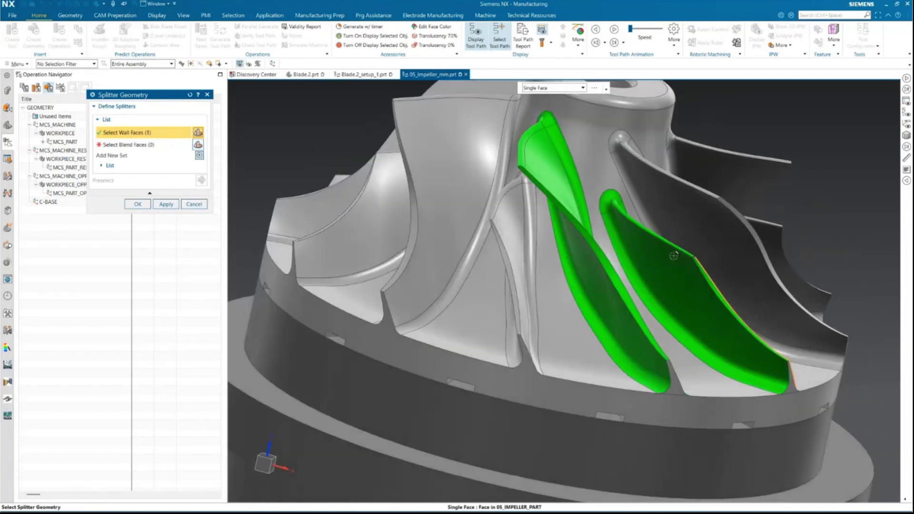
{"action": "left_click", "coordinate": [676, 279]}
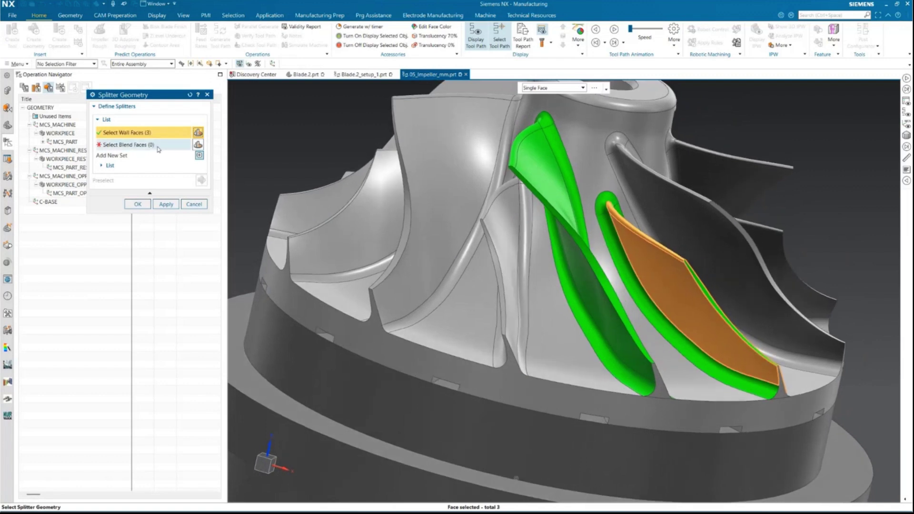
Add the fillet faces around the shorter green blade's base as splitter blend faces and accept the splitter definition.
{"action": "left_click", "coordinate": [157, 145]}
{"action": "middle_click_drag", "start_coordinate": [691, 286], "coordinate": [653, 353]}
{"action": "middle_click_drag", "start_coordinate": [556, 318], "coordinate": [613, 229]}
{"action": "left_click", "coordinate": [494, 250]}
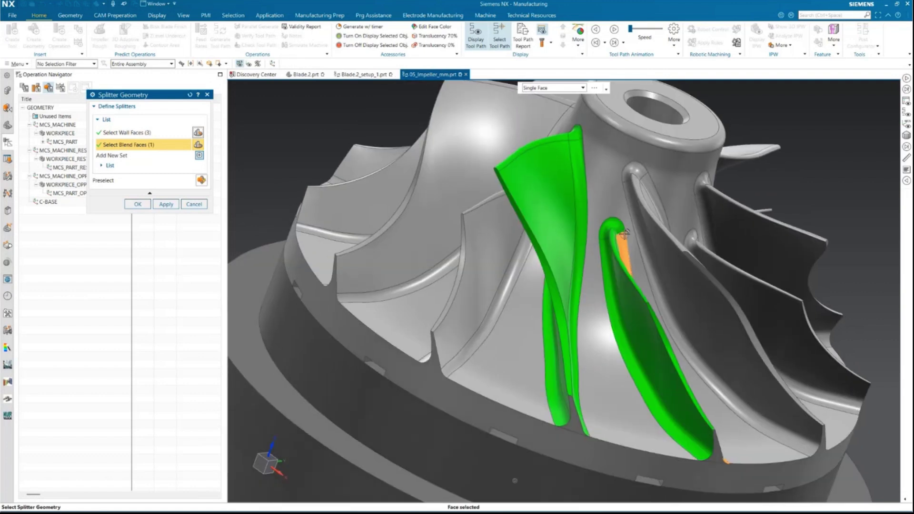
{"action": "left_click", "coordinate": [608, 275]}
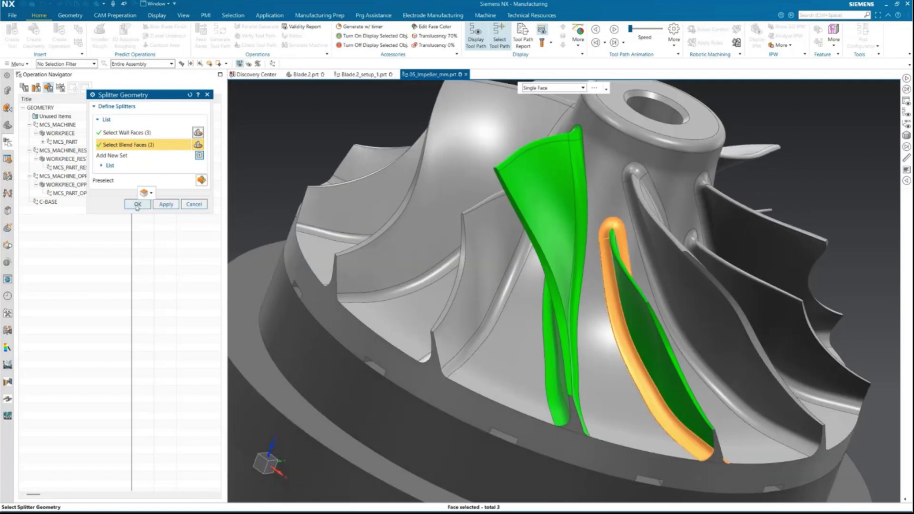
{"action": "left_click", "coordinate": [137, 205]}
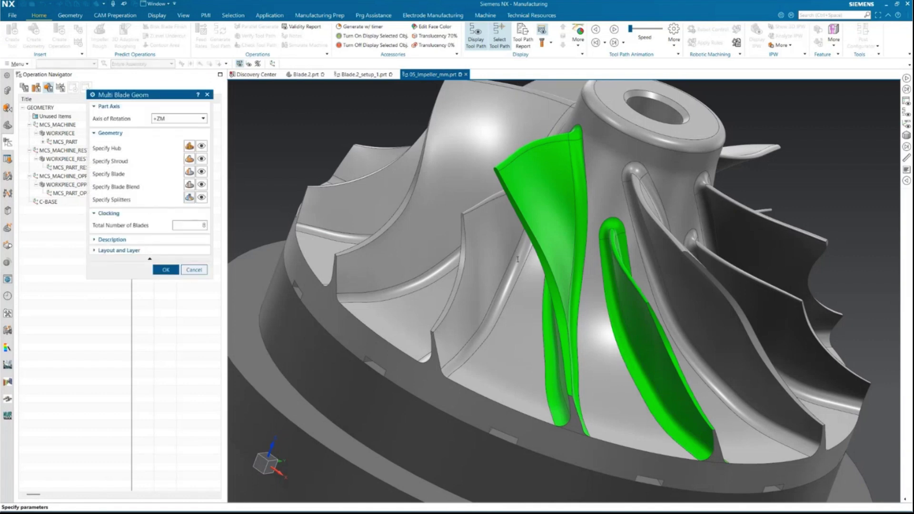
Set the total number of blades to 6 and accept the multi-blade geometry.
{"action": "middle_click_drag", "start_coordinate": [517, 259], "coordinate": [497, 329]}
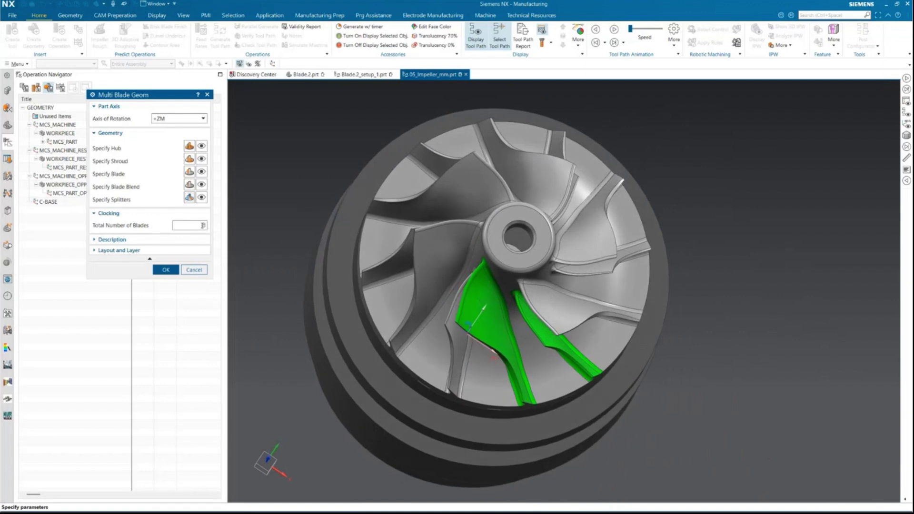
{"action": "left_click_drag", "start_coordinate": [201, 225], "coordinate": [206, 225]}
{"action": "type", "text": "6"}
{"action": "key", "text": "Tab"}
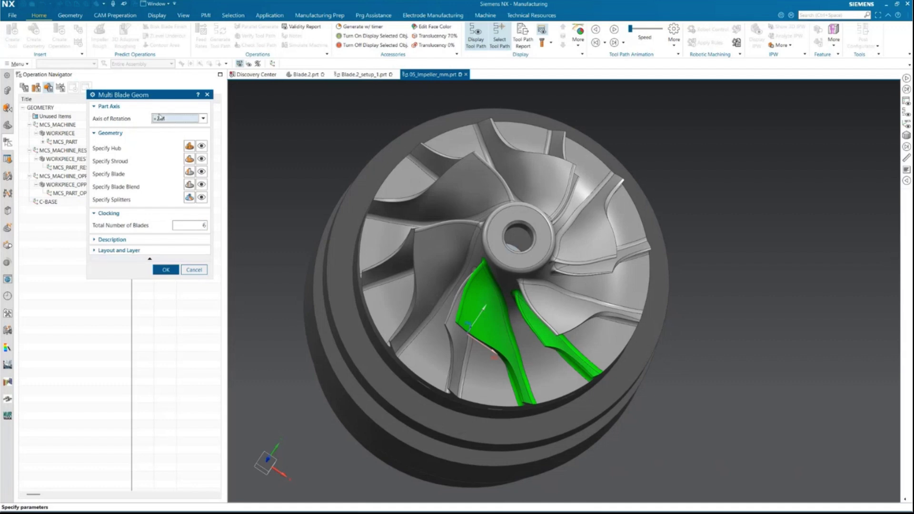
{"action": "middle_click_drag", "start_coordinate": [441, 306], "coordinate": [500, 424]}
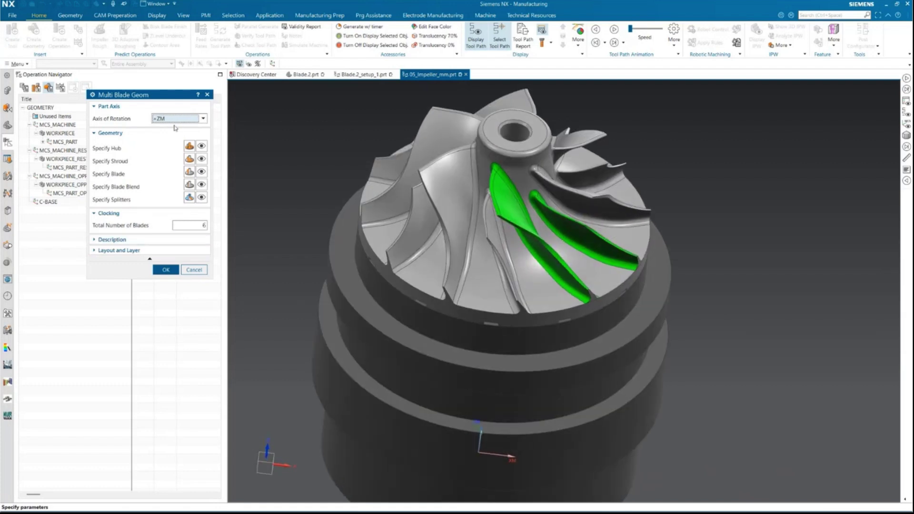
{"action": "left_click", "coordinate": [169, 273]}
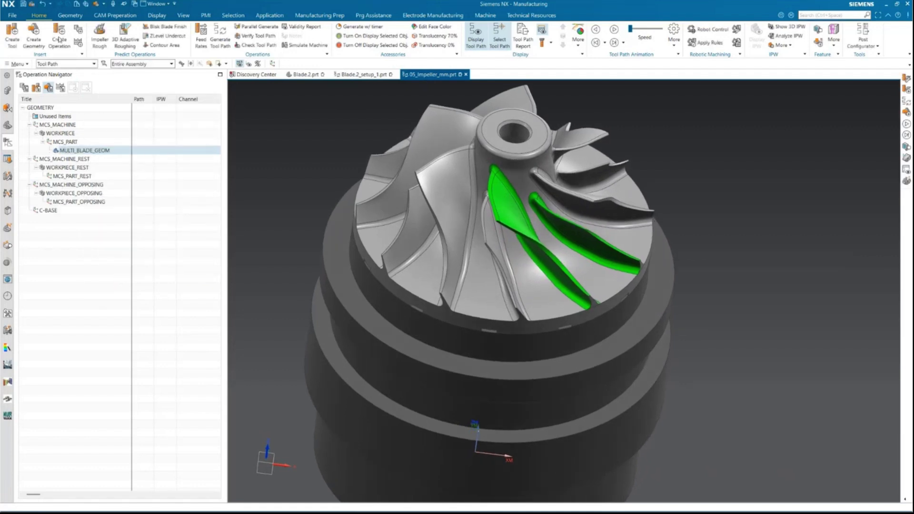
Create an Impeller Rough operation of type mill_multi_blade under the multi-blade geometry.
{"action": "left_click", "coordinate": [60, 40]}
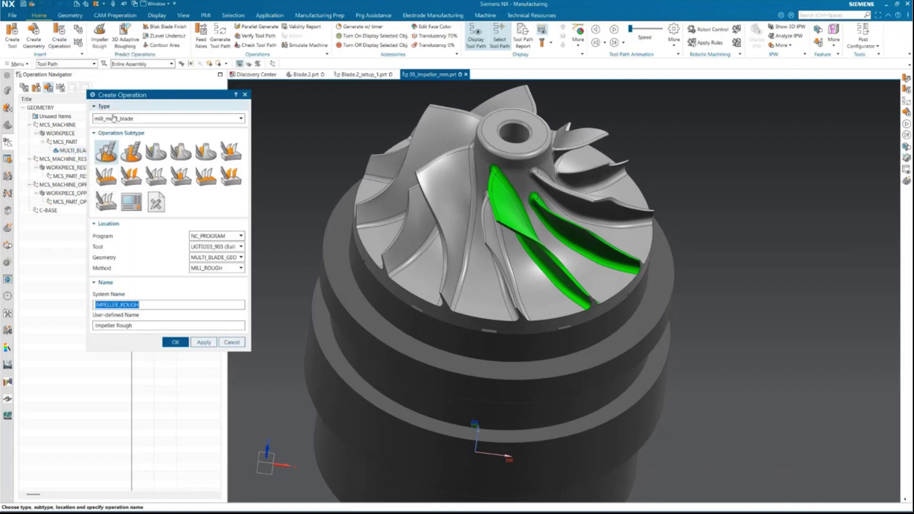
{"action": "left_click", "coordinate": [119, 120]}
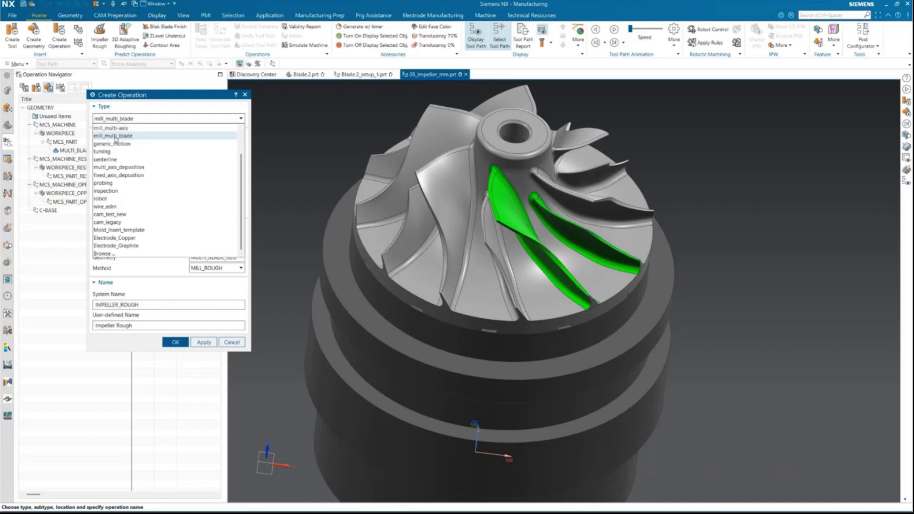
{"action": "left_click", "coordinate": [117, 137]}
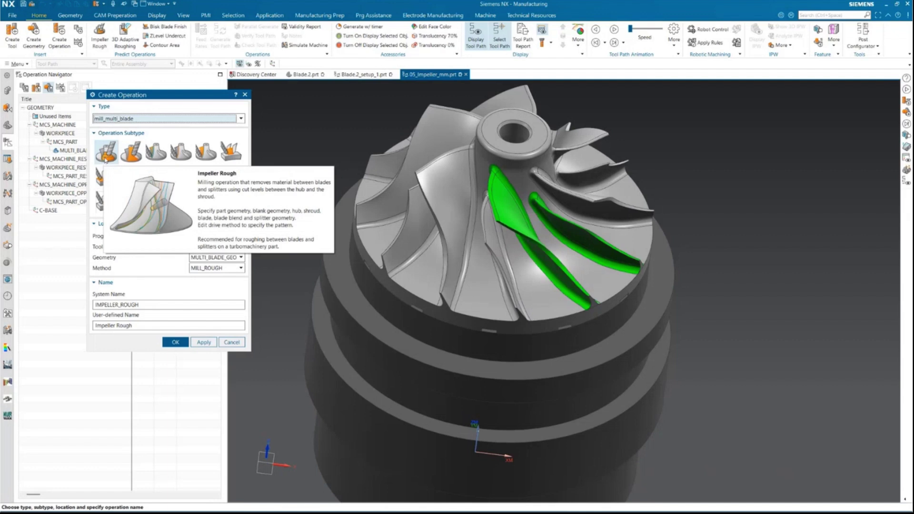
{"action": "left_click", "coordinate": [163, 340]}
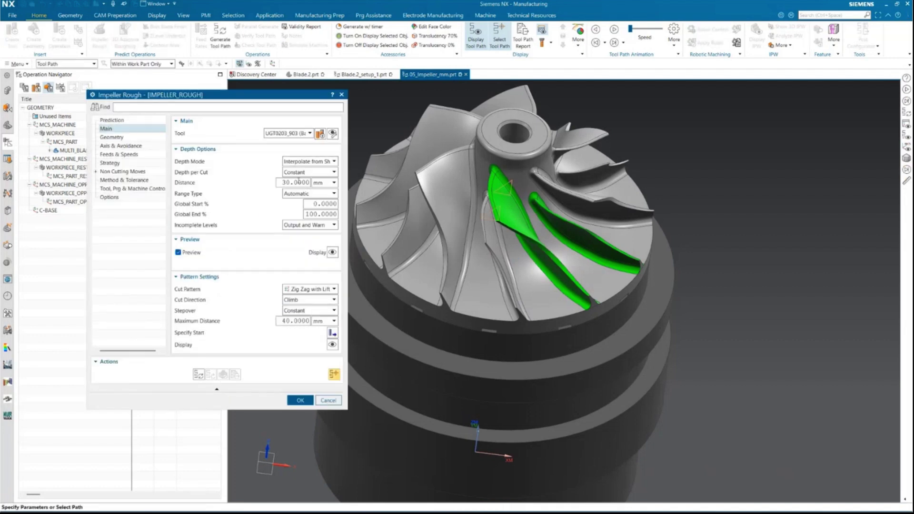
Set the depth-per-cut distance to 12.3 mm and the pattern's maximum stepover distance to 4.1133 mm.
{"action": "double_click", "coordinate": [299, 182]}
{"action": "type", "text": "12.3"}
{"action": "key", "text": "Tab"}
{"action": "double_click", "coordinate": [296, 321]}
{"action": "type", "text": "4.1133"}
{"action": "key", "text": "Tab"}
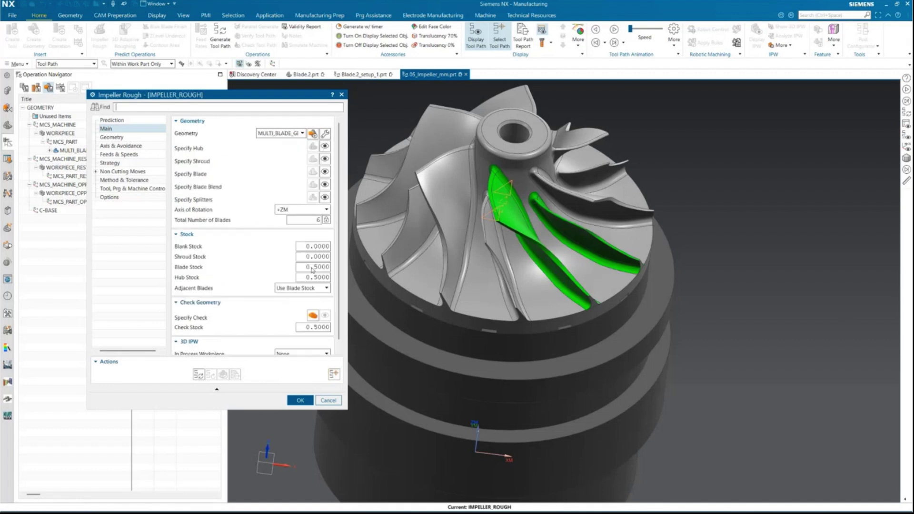
Set the blade stock, hub stock and check stock of the roughing operation to 0.2.
{"action": "double_click", "coordinate": [312, 267]}
{"action": "type", "text": "0"}
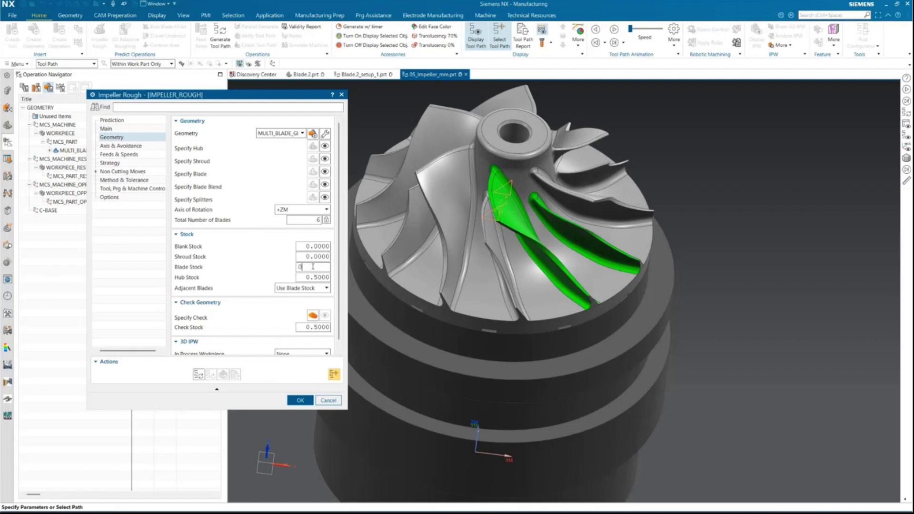
{"action": "type", "text": "0.2"}
{"action": "key", "text": "Tab"}
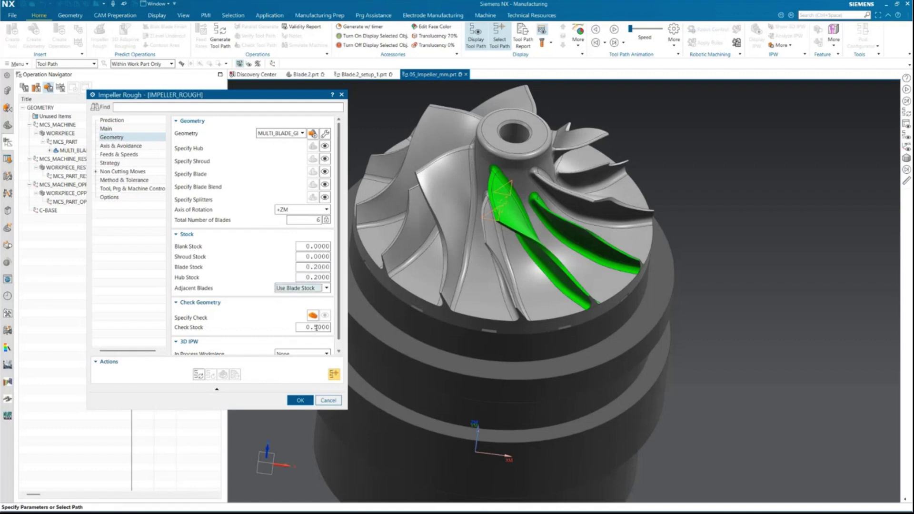
{"action": "key", "text": "Tab"}
{"action": "type", "text": "0.2"}
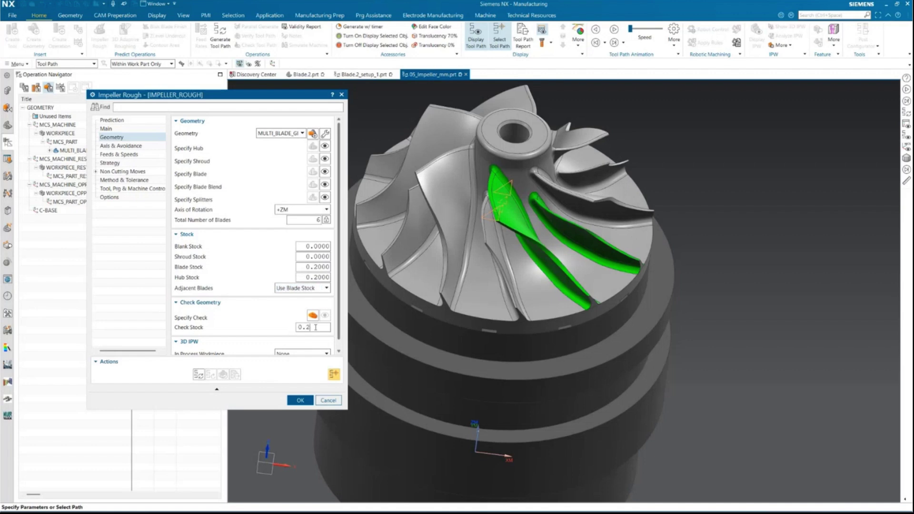
{"action": "key", "text": "Tab"}
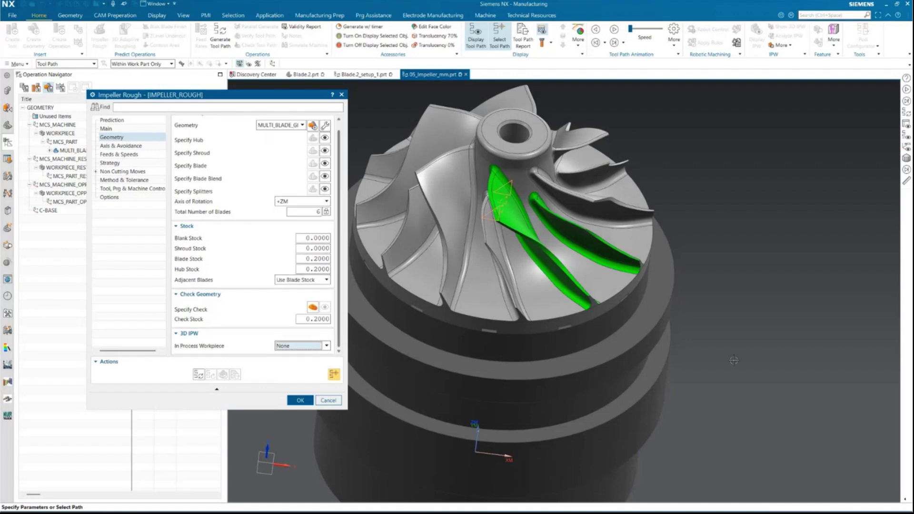
Choose Automatic as the tool axis and review the remaining axis and avoidance settings.
{"action": "left_click", "coordinate": [134, 148]}
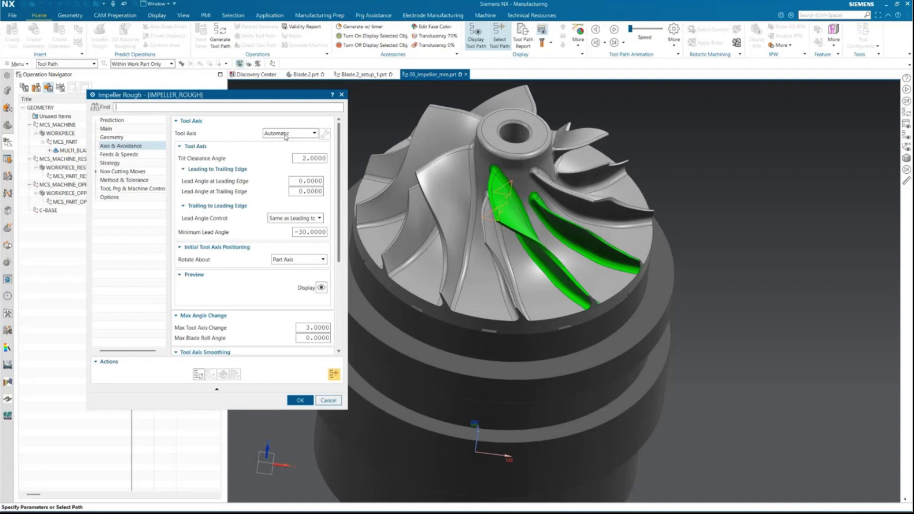
{"action": "left_click", "coordinate": [285, 135]}
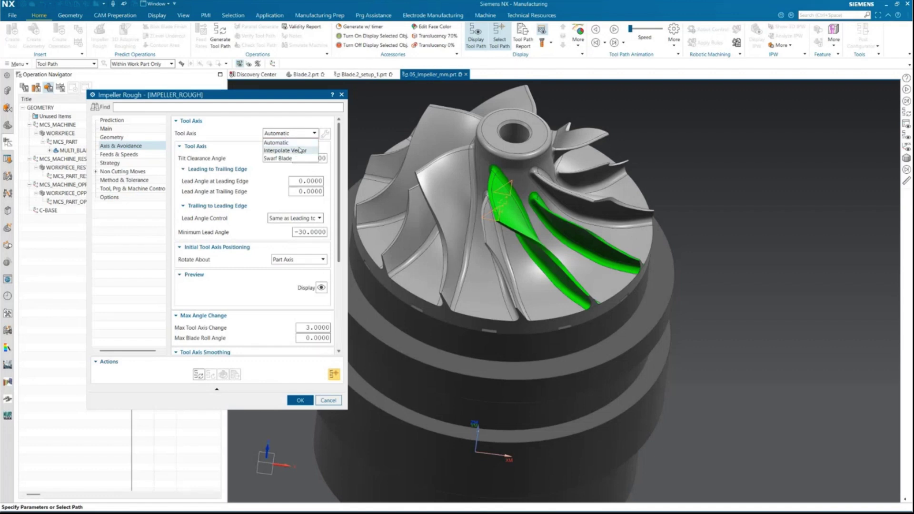
{"action": "left_click", "coordinate": [281, 143]}
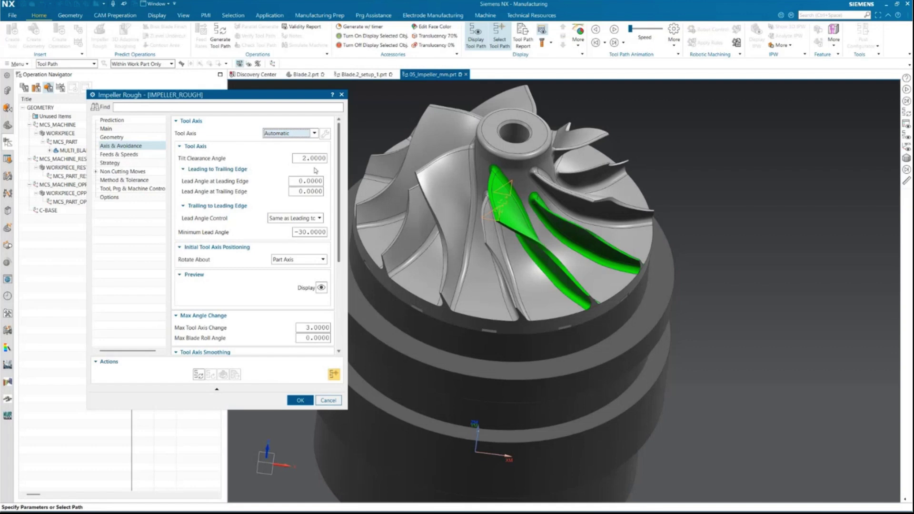
{"action": "scroll", "coordinate": [334, 193], "scroll_direction": "down", "scroll_amount": 2}
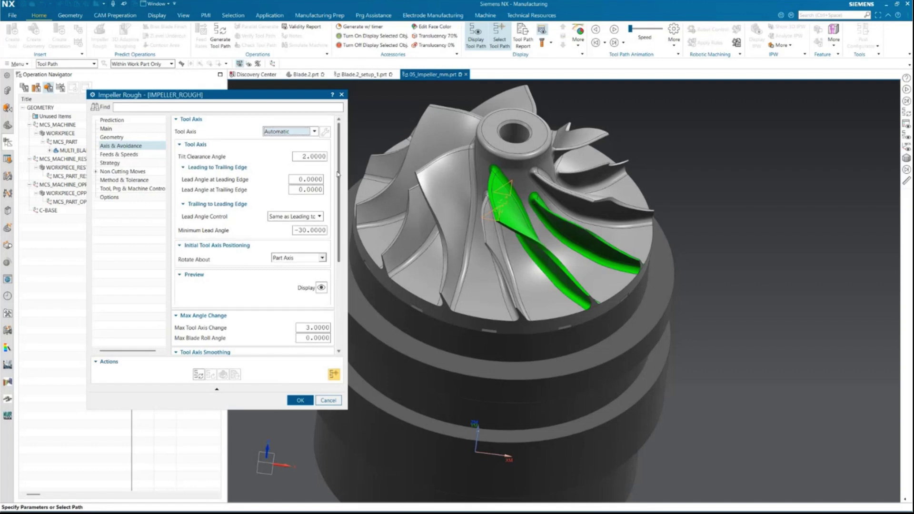
{"action": "scroll", "coordinate": [334, 194], "scroll_direction": "down", "scroll_amount": 5}
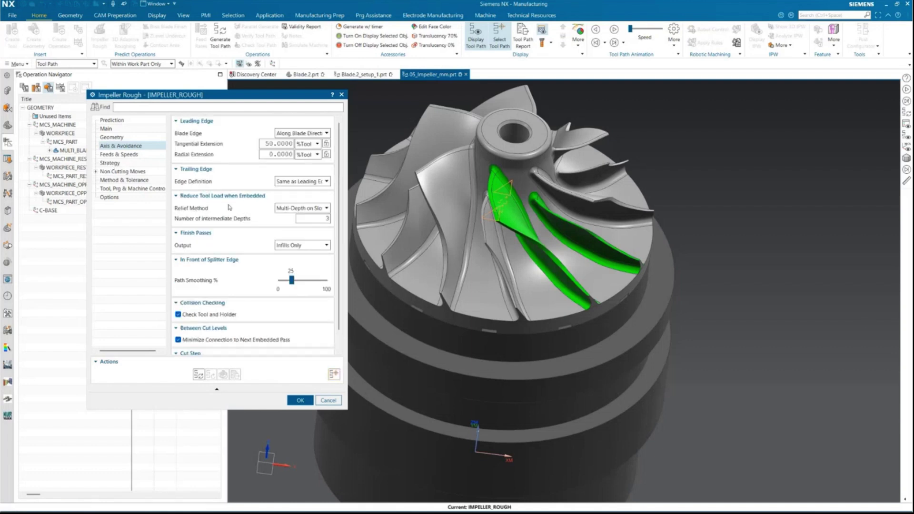
Choose Along Blade Direction for the leading blade edge in the cutting strategy and examine the blade edges on the model.
{"action": "left_click", "coordinate": [109, 165]}
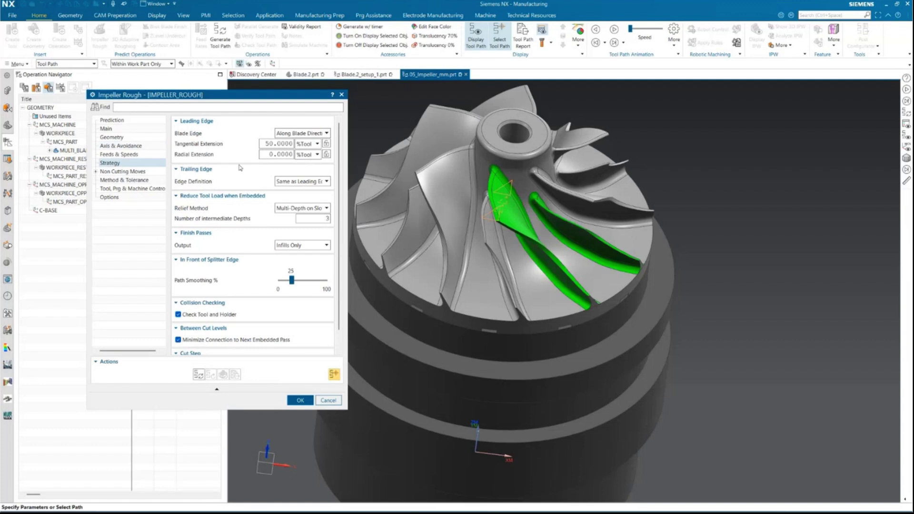
{"action": "left_click", "coordinate": [308, 135]}
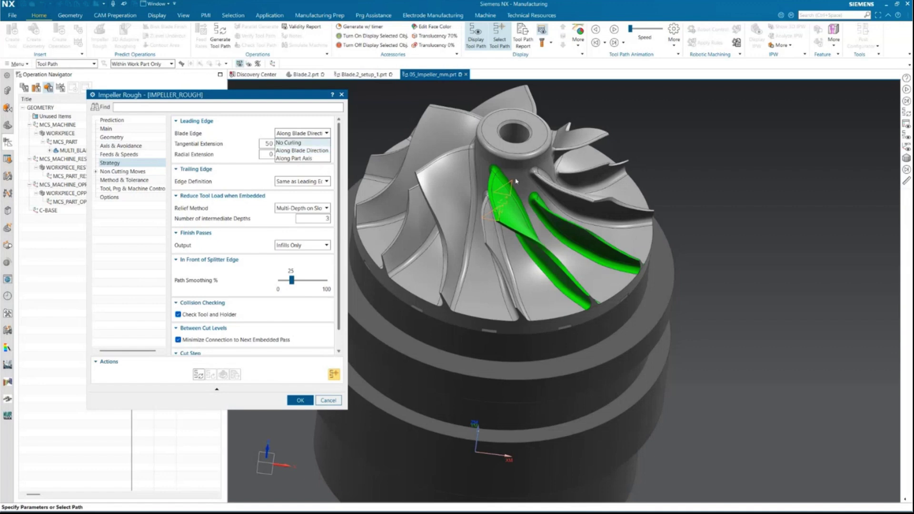
{"action": "scroll", "coordinate": [517, 181], "scroll_direction": "up", "scroll_amount": 8}
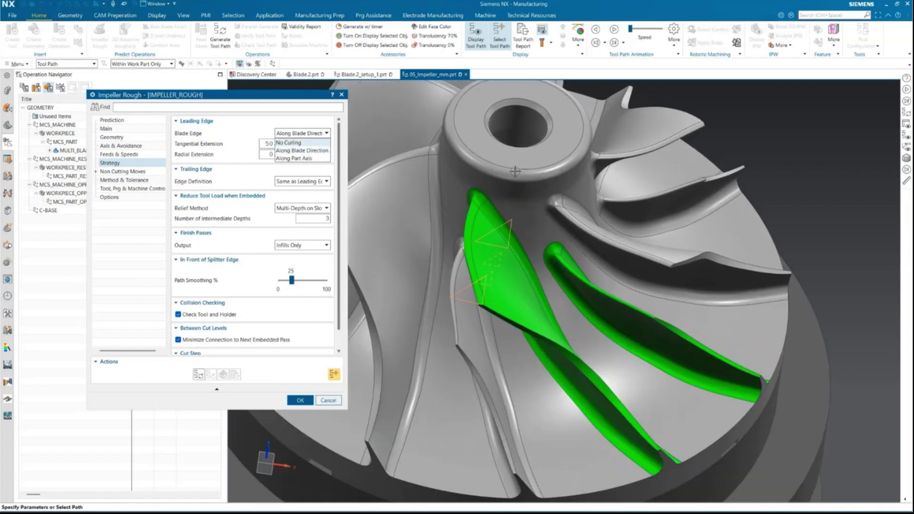
{"action": "scroll", "coordinate": [515, 172], "scroll_direction": "up", "scroll_amount": 6}
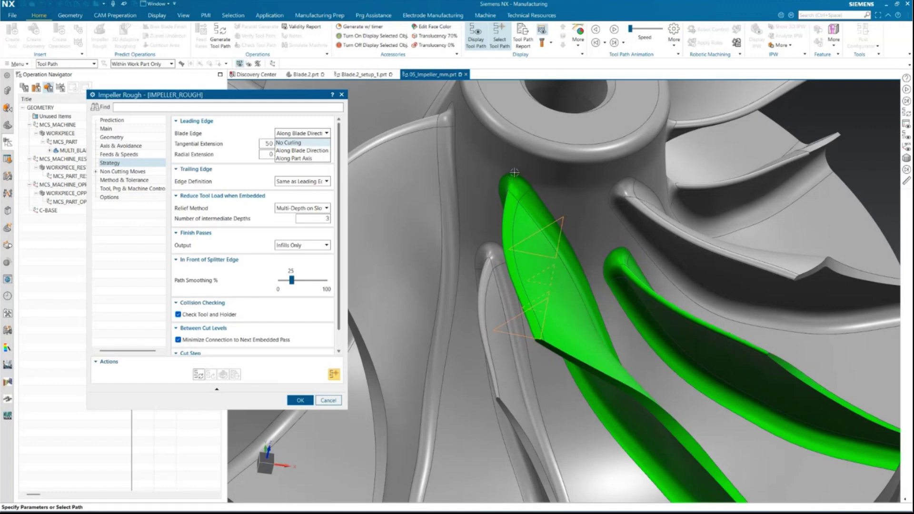
{"action": "left_click", "coordinate": [308, 151]}
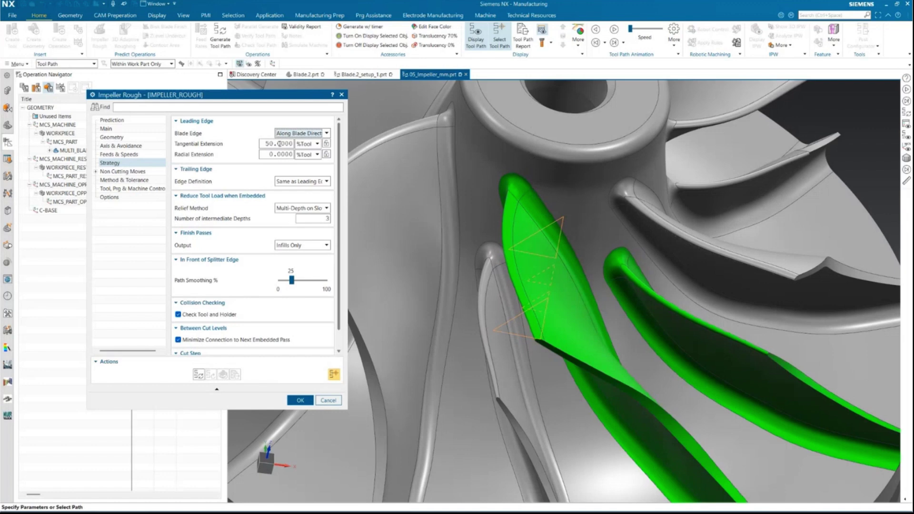
{"action": "left_click", "coordinate": [292, 135]}
{"action": "left_click", "coordinate": [292, 136]}
{"action": "scroll", "coordinate": [514, 267], "scroll_direction": "down", "scroll_amount": 2}
{"action": "middle_click_drag", "start_coordinate": [533, 257], "coordinate": [592, 198]}
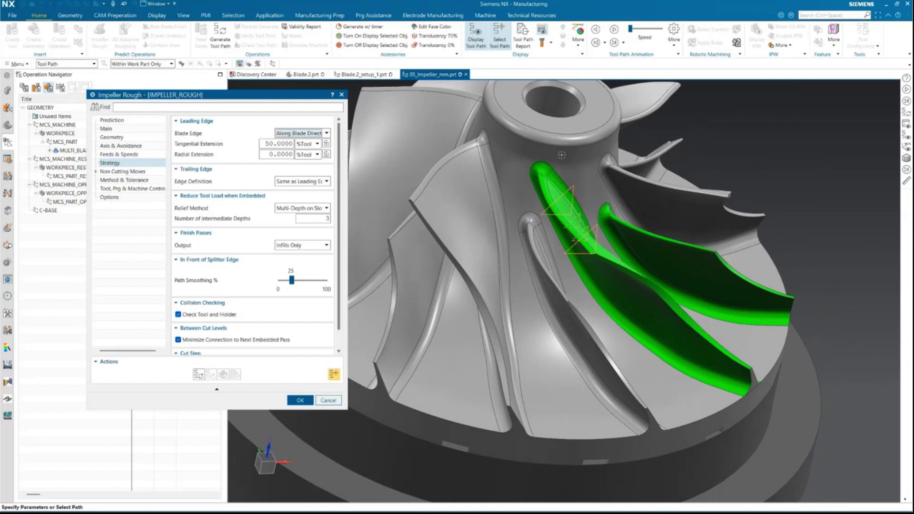
{"action": "middle_click_drag", "start_coordinate": [561, 158], "coordinate": [524, 172]}
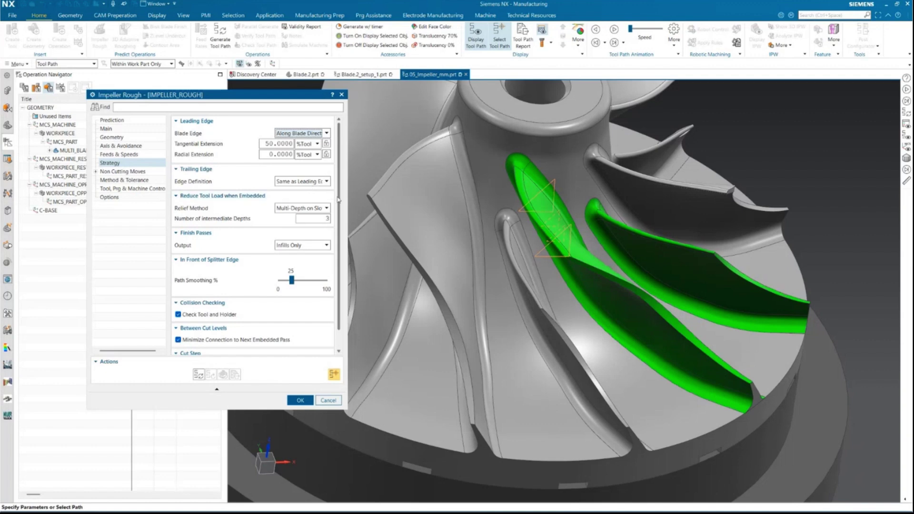
Choose Multi-Depth on Slotting as the relief method for reducing tool load when embedded.
{"action": "scroll", "coordinate": [339, 200], "scroll_direction": "down", "scroll_amount": 1}
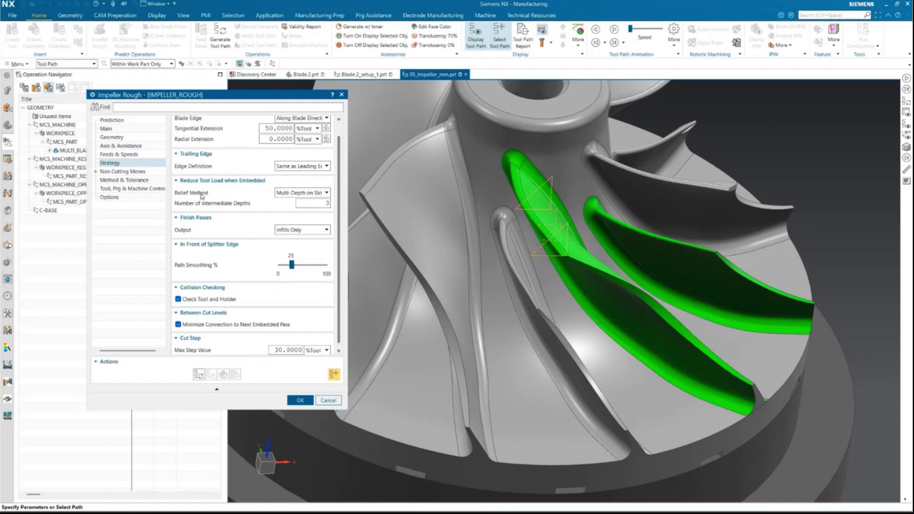
{"action": "left_click", "coordinate": [295, 194]}
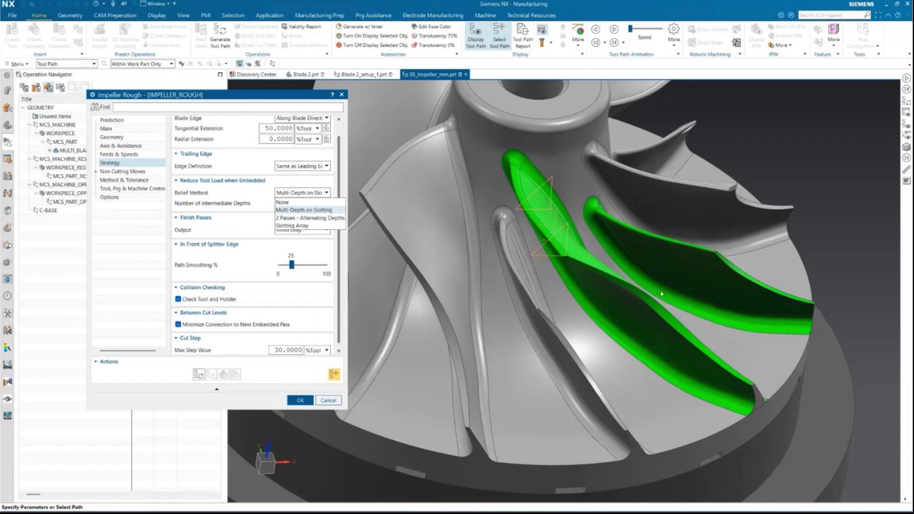
{"action": "left_click", "coordinate": [293, 210]}
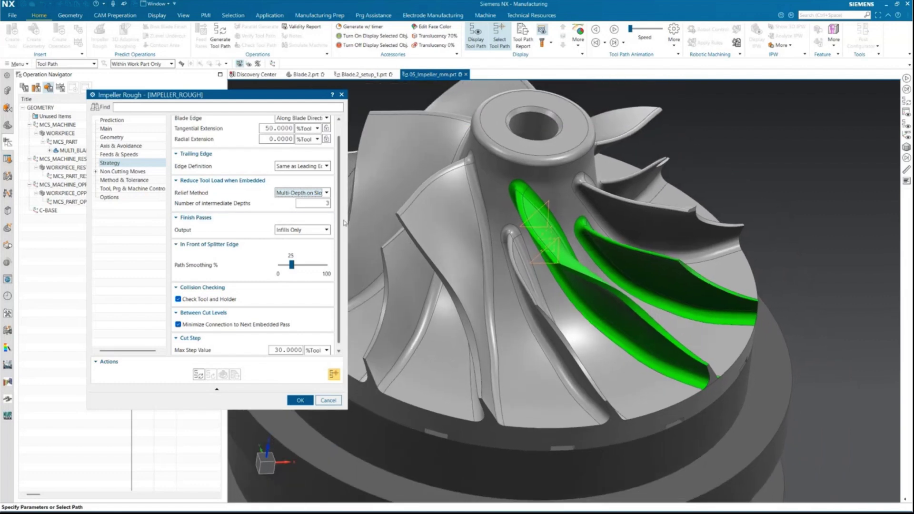
{"action": "scroll", "coordinate": [252, 306], "scroll_direction": "down", "scroll_amount": 1}
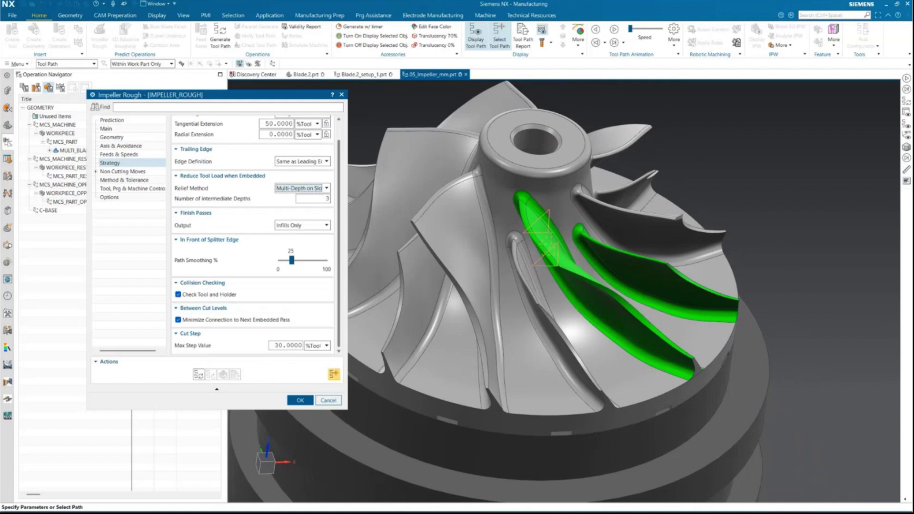
In the non-cutting moves, turn off smooth engage/retract and transfer move corners and set the part safe clearance to 0.2 mm.
{"action": "left_click", "coordinate": [133, 174]}
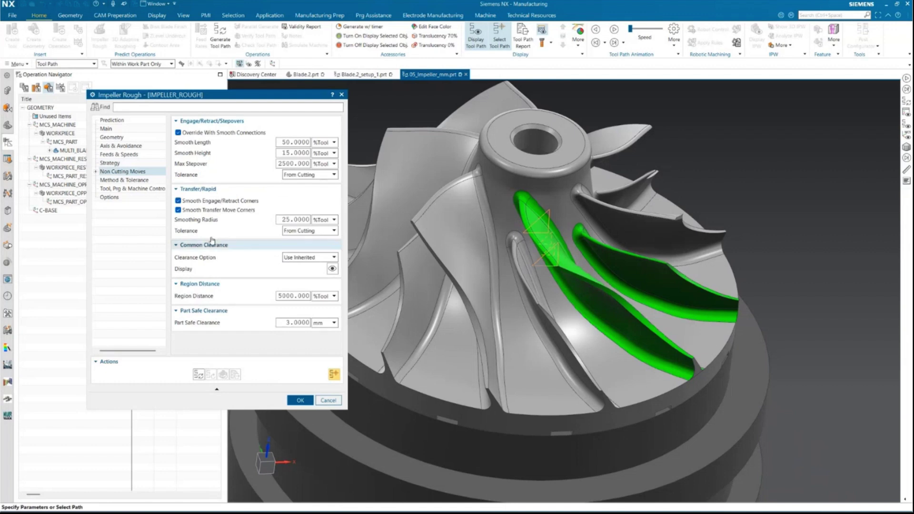
{"action": "left_click", "coordinate": [203, 201]}
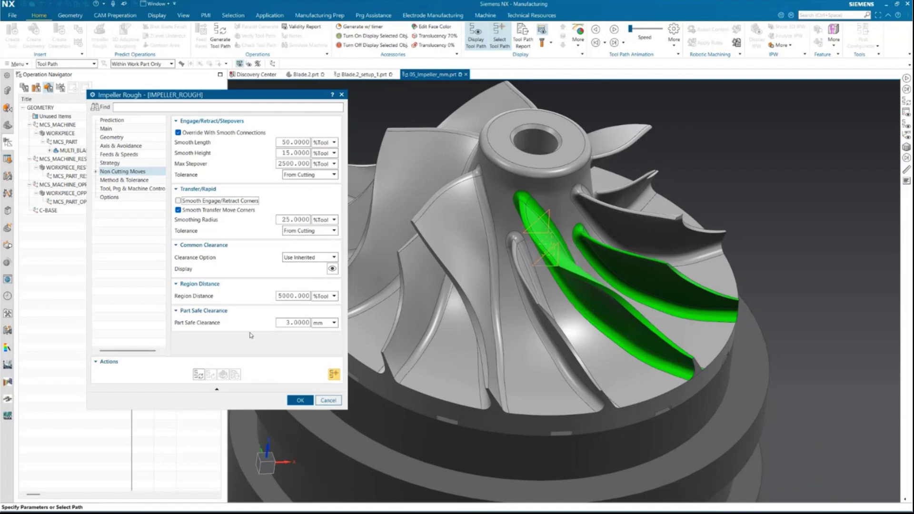
{"action": "left_click", "coordinate": [235, 211]}
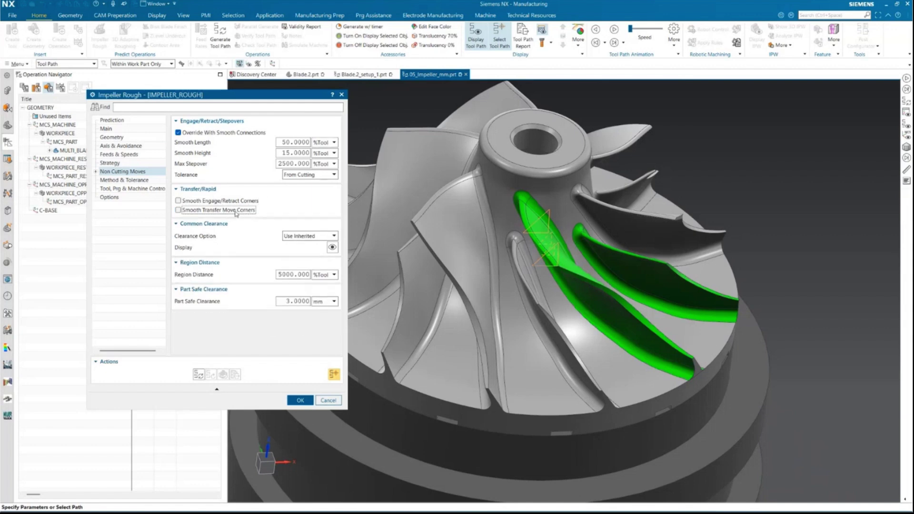
{"action": "double_click", "coordinate": [303, 299]}
{"action": "type", "text": "0.2"}
{"action": "key", "text": "Tab"}
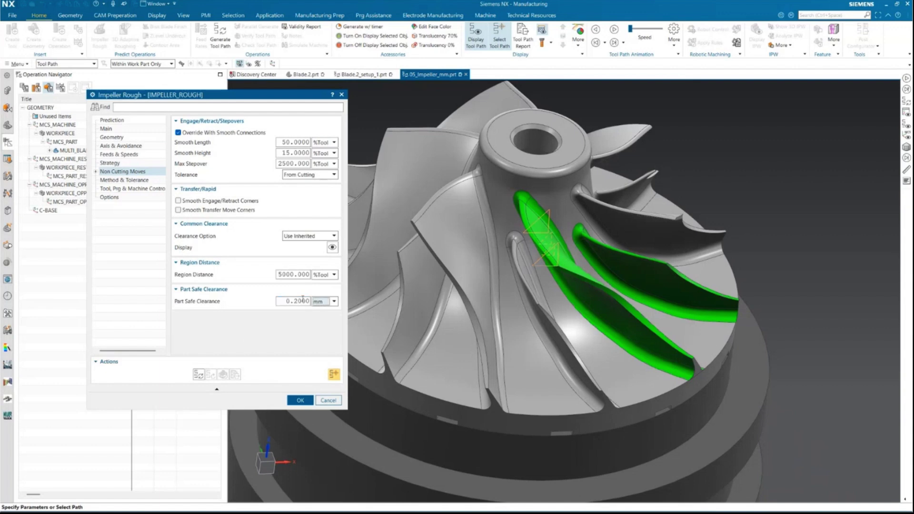
Generate and accept the impeller roughing tool path, and examine it between the green blades.
{"action": "left_click", "coordinate": [206, 377]}
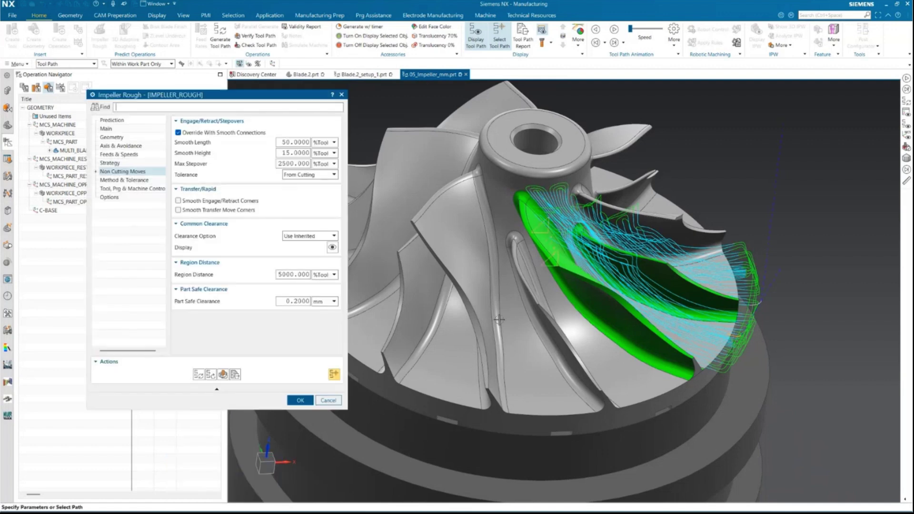
{"action": "left_click", "coordinate": [299, 399]}
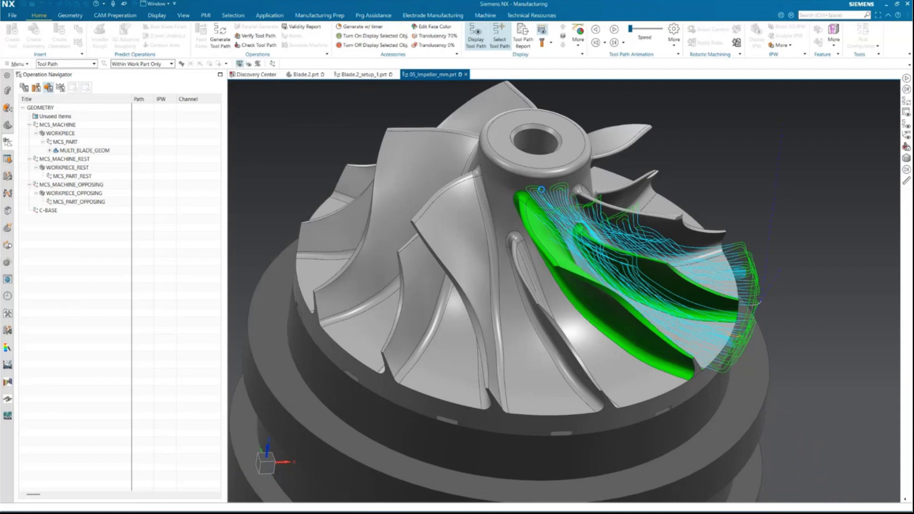
{"action": "scroll", "coordinate": [500, 209], "scroll_direction": "up", "scroll_amount": 6}
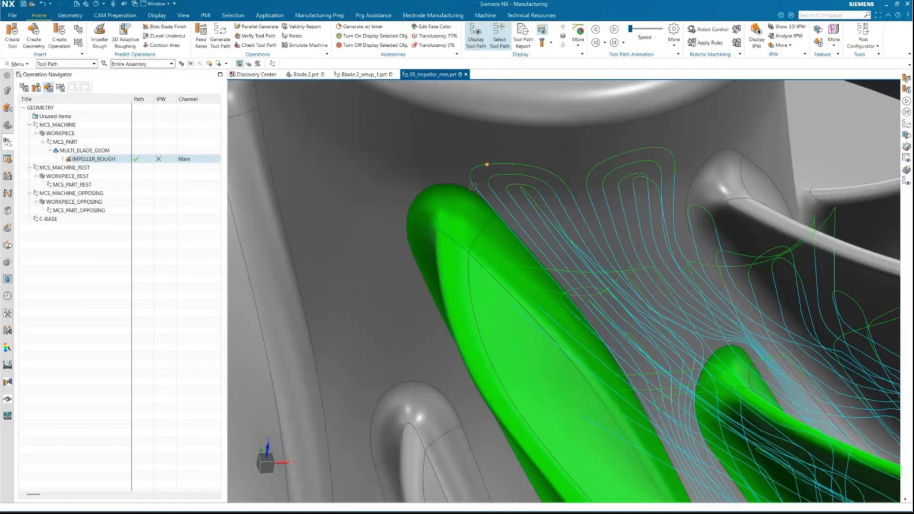
{"action": "scroll", "coordinate": [494, 189], "scroll_direction": "down", "scroll_amount": 7}
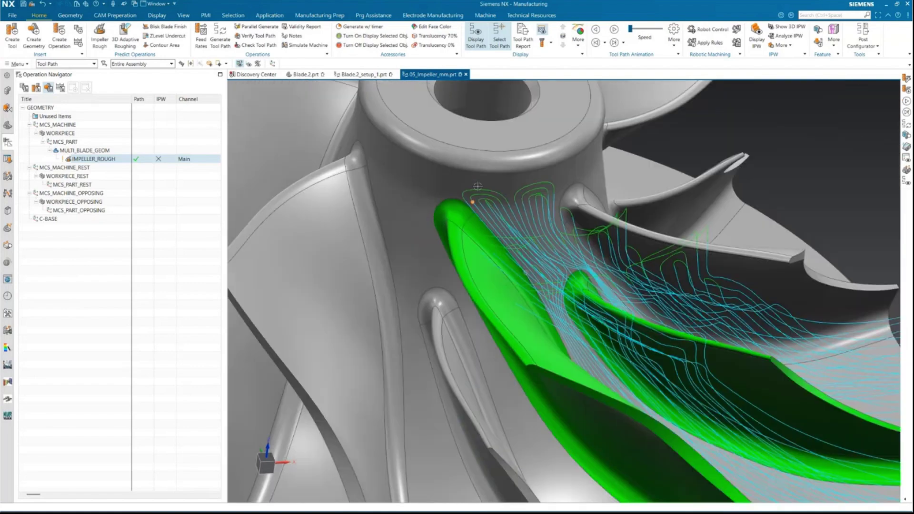
{"action": "middle_click_drag", "start_coordinate": [547, 333], "coordinate": [352, 137]}
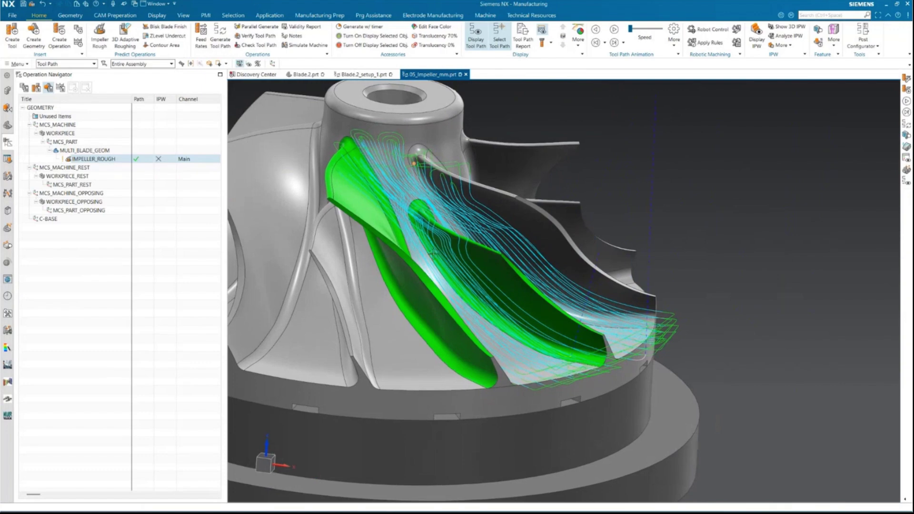
{"action": "middle_click_drag", "start_coordinate": [414, 165], "coordinate": [484, 323]}
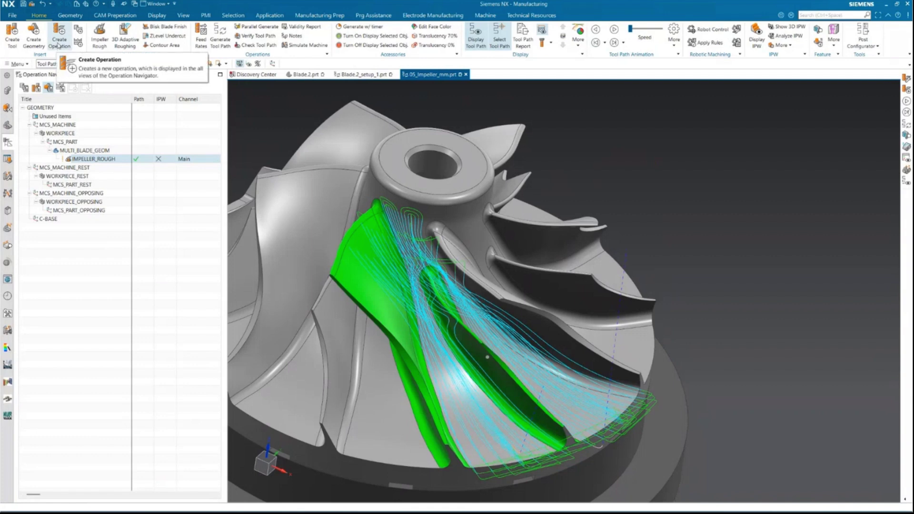
Create an Impeller Blade Finish operation of type mill_multi_blade under the multi-blade geometry.
{"action": "left_click", "coordinate": [58, 44]}
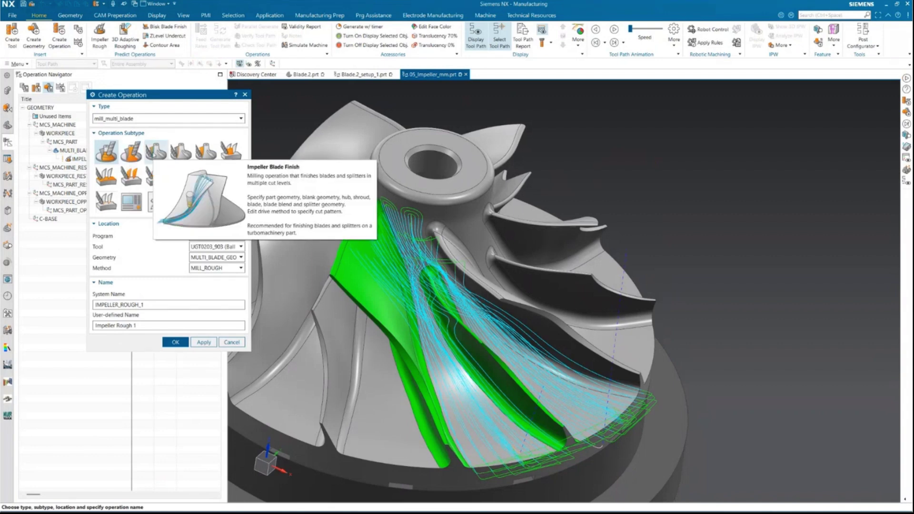
{"action": "left_click", "coordinate": [156, 152]}
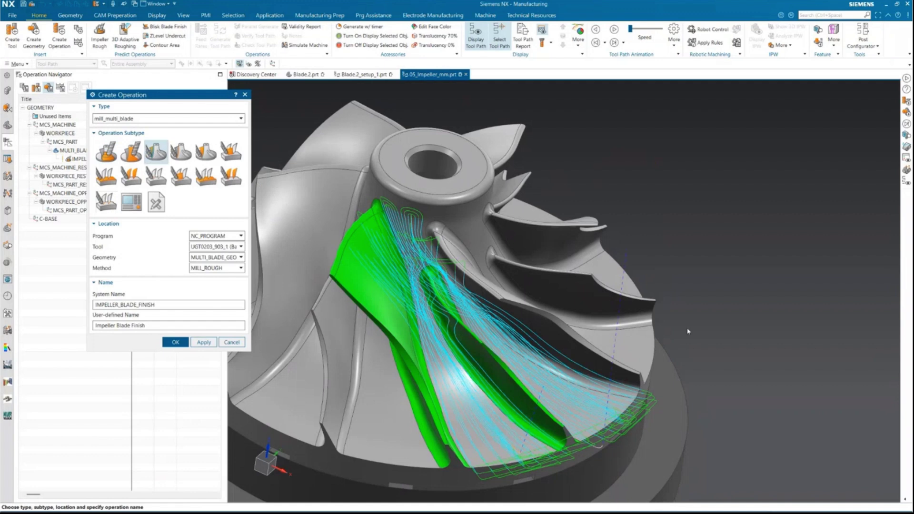
{"action": "left_click", "coordinate": [164, 342]}
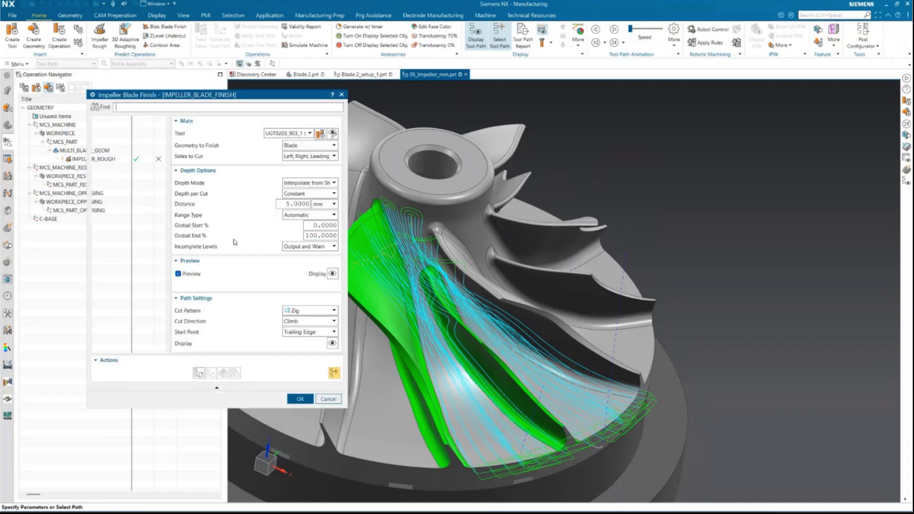
Set Blade as the geometry to finish with Left, Right, Leading Edge as the sides to cut, and examine the blade's edges on the model.
{"action": "left_click", "coordinate": [306, 146]}
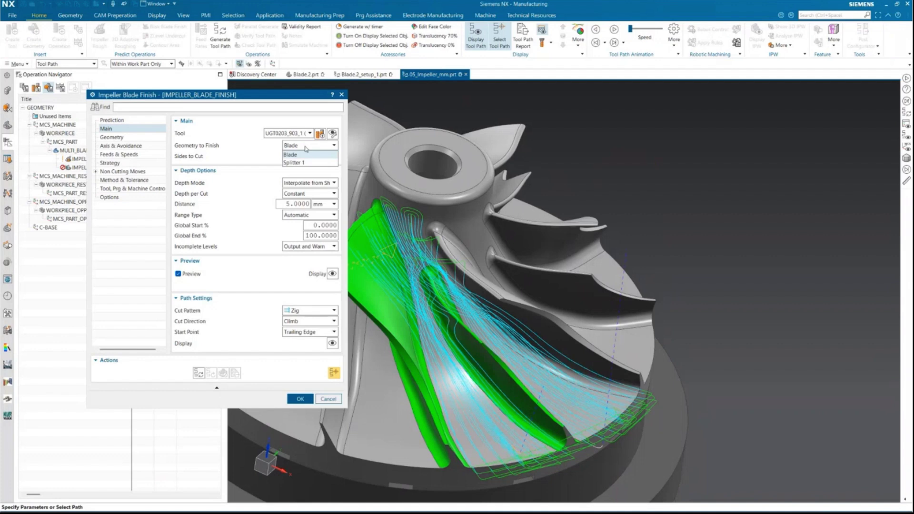
{"action": "left_click", "coordinate": [305, 154]}
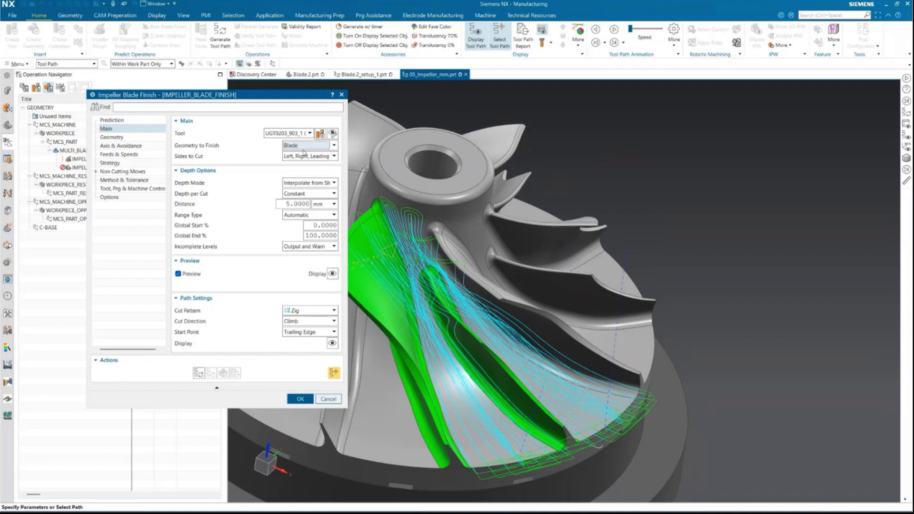
{"action": "left_click", "coordinate": [302, 158]}
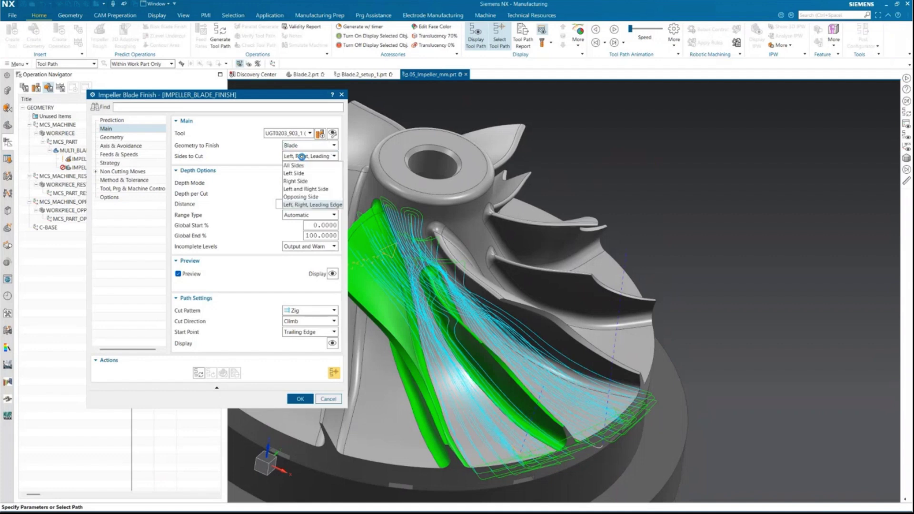
{"action": "left_click", "coordinate": [310, 208]}
{"action": "middle_click_drag", "start_coordinate": [500, 369], "coordinate": [587, 329]}
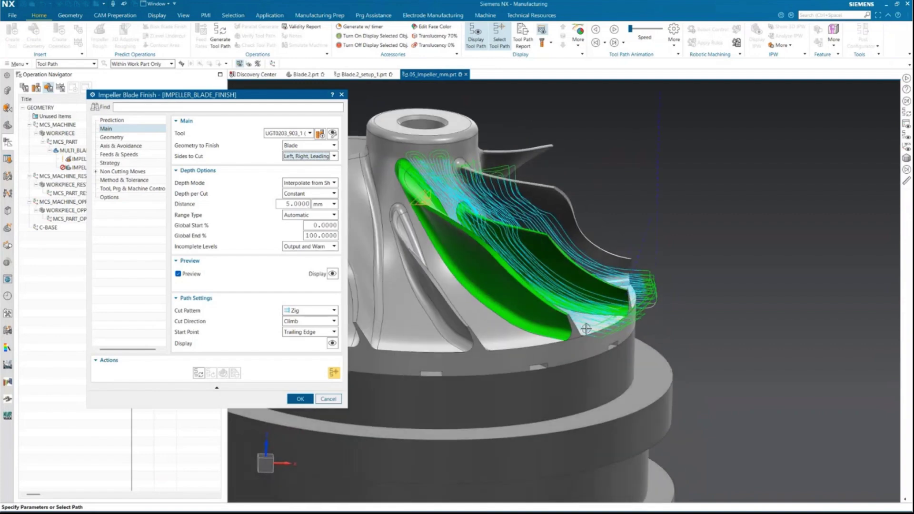
{"action": "scroll", "coordinate": [576, 330], "scroll_direction": "up", "scroll_amount": 5}
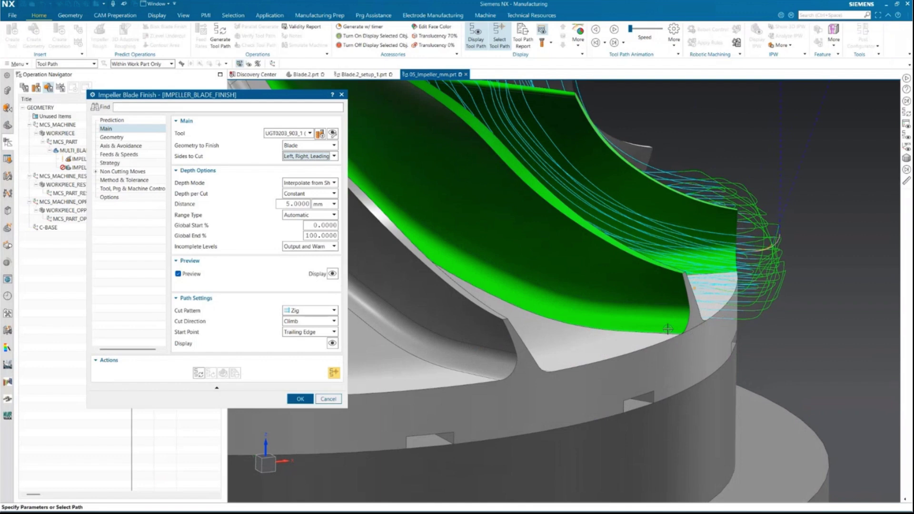
{"action": "scroll", "coordinate": [668, 330], "scroll_direction": "down", "scroll_amount": 3}
{"action": "middle_click_drag", "start_coordinate": [675, 327], "coordinate": [604, 377]}
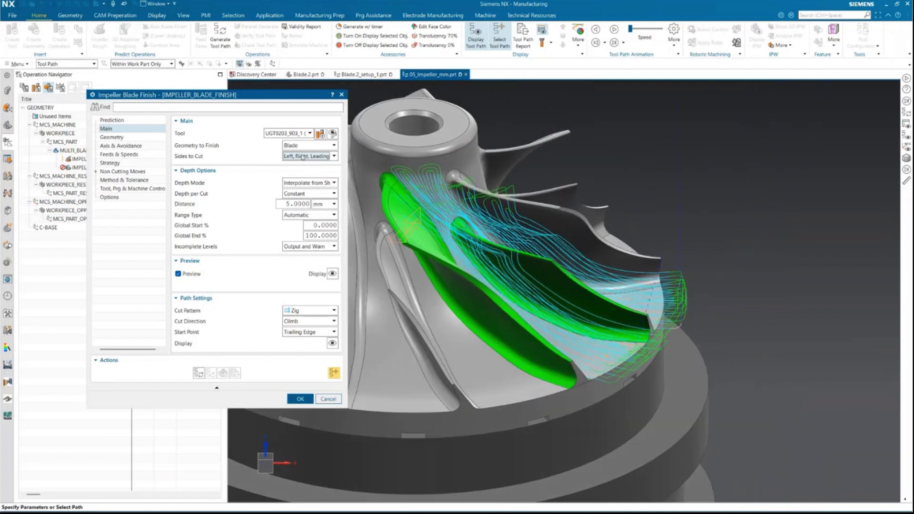
{"action": "middle_click_drag", "start_coordinate": [380, 231], "coordinate": [399, 279]}
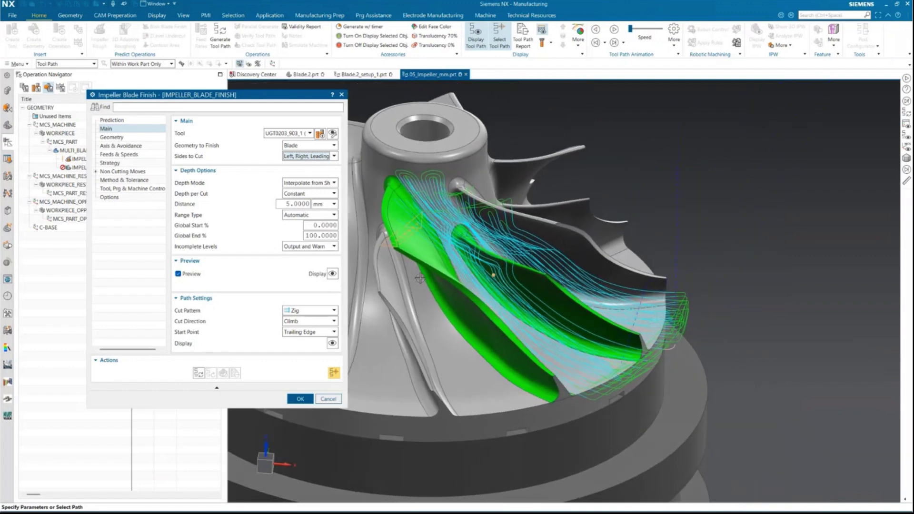
{"action": "mouse_move", "coordinate": [391, 195]}
{"action": "middle_mouse_down"}
{"action": "mouse_move", "coordinate": [381, 209]}
{"action": "mouse_move", "coordinate": [378, 193]}
{"action": "middle_mouse_up"}
Set the constant depth per cut distance to 1 mm and check the available cut patterns for the blade finishing.
{"action": "double_click", "coordinate": [287, 204]}
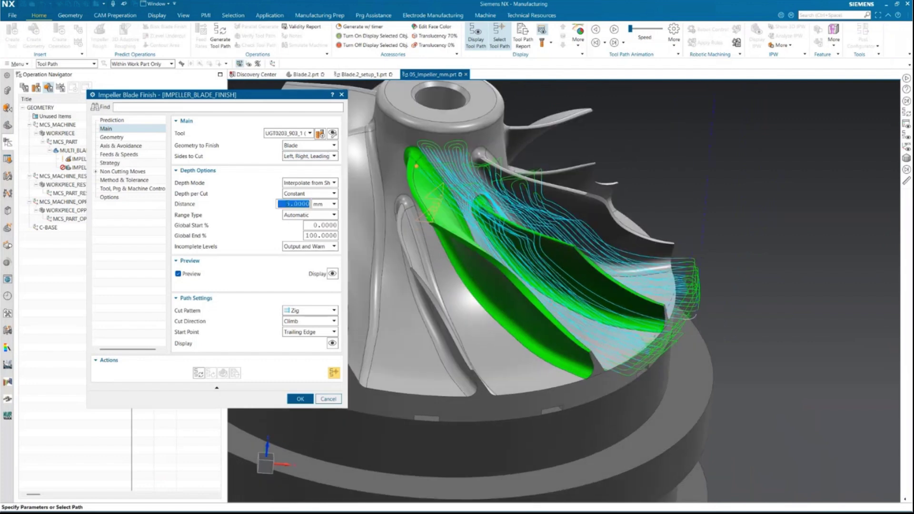
{"action": "type", "text": "1."}
{"action": "key", "text": "Tab"}
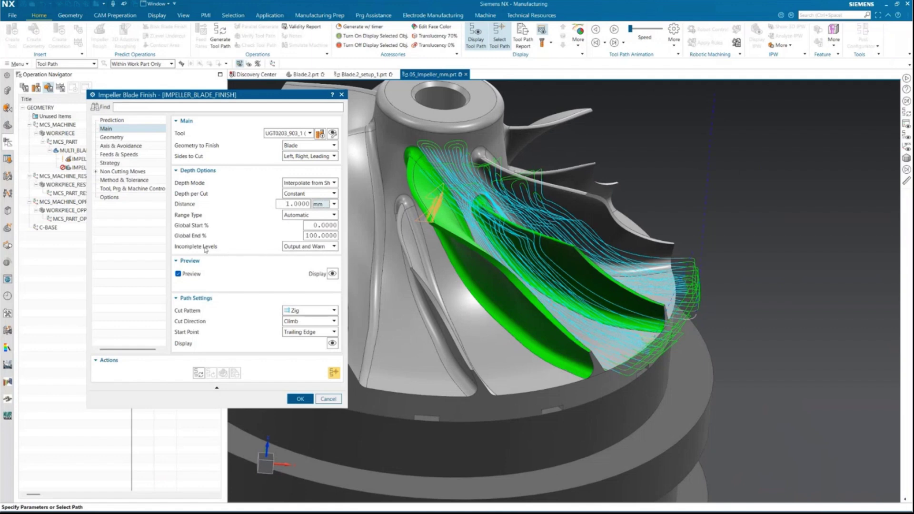
{"action": "left_click", "coordinate": [312, 312]}
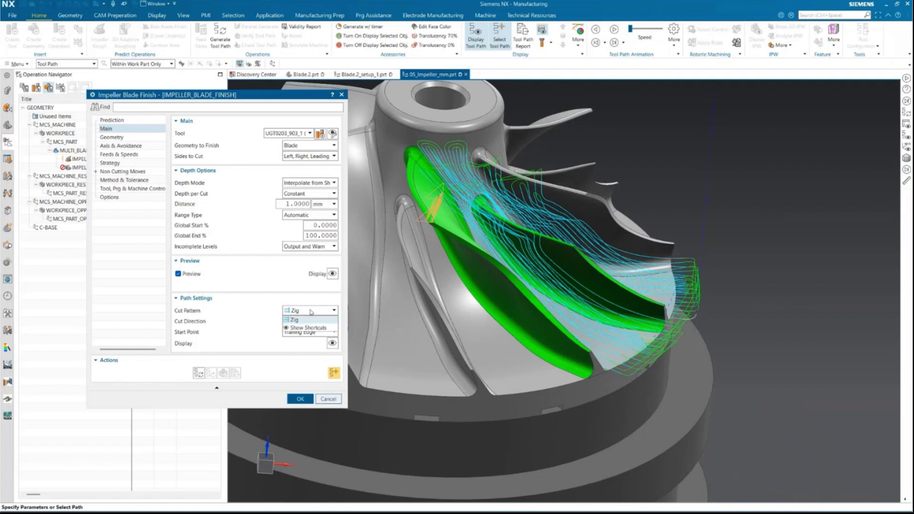
{"action": "left_click", "coordinate": [275, 323]}
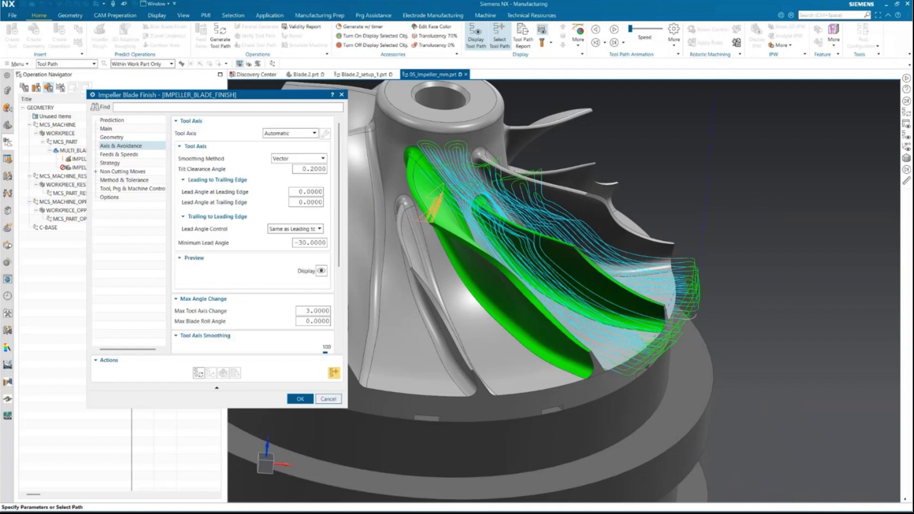
In the tool axis settings, set the axis smoothing to 60% and the smoothing method to Spherical Angles.
{"action": "scroll", "coordinate": [298, 334], "scroll_direction": "down", "scroll_amount": 2}
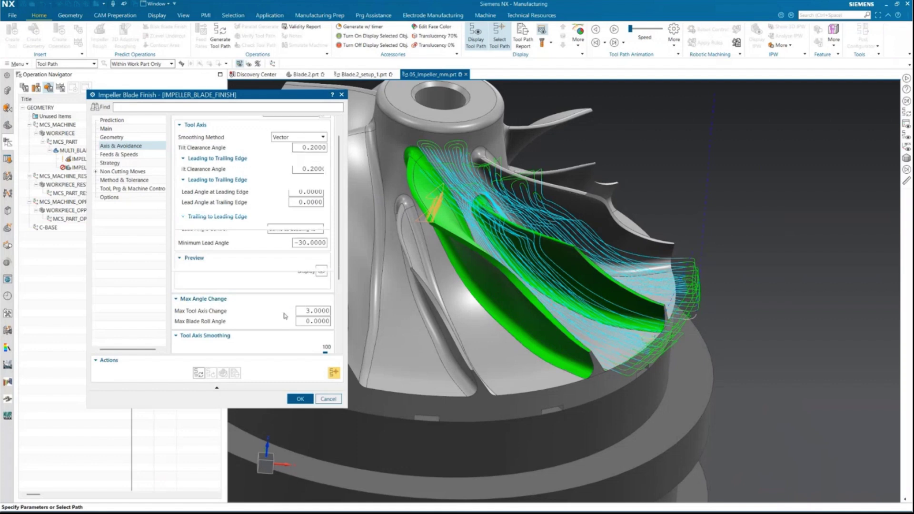
{"action": "scroll", "coordinate": [298, 335], "scroll_direction": "down", "scroll_amount": 3}
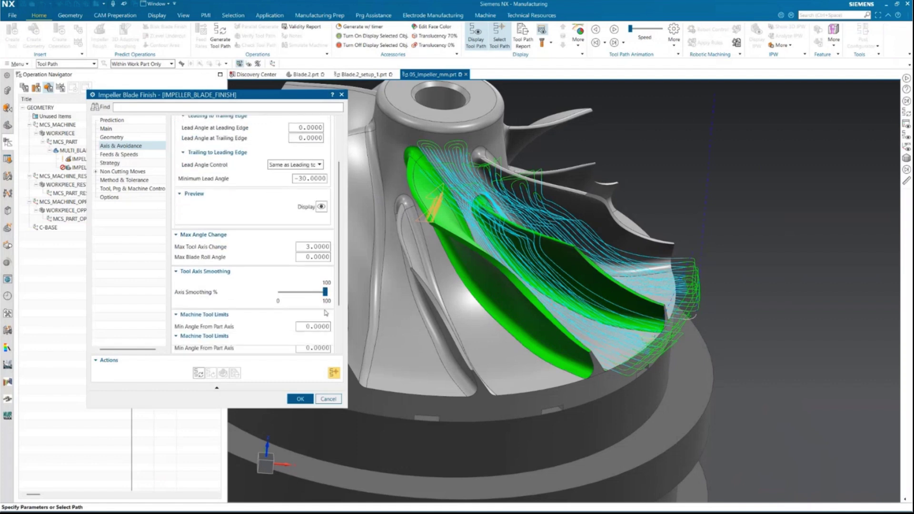
{"action": "left_click_drag", "start_coordinate": [326, 269], "coordinate": [307, 269]}
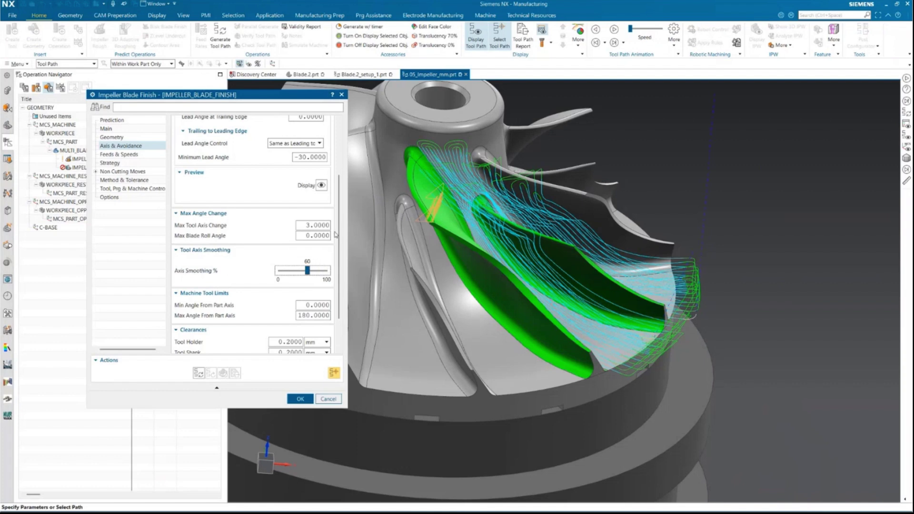
{"action": "scroll", "coordinate": [333, 154], "scroll_direction": "up", "scroll_amount": 5}
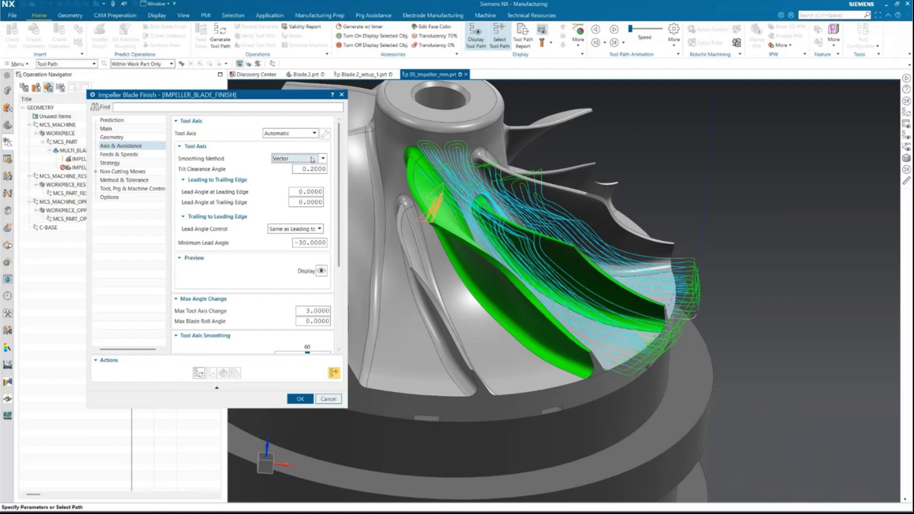
{"action": "left_click", "coordinate": [313, 159]}
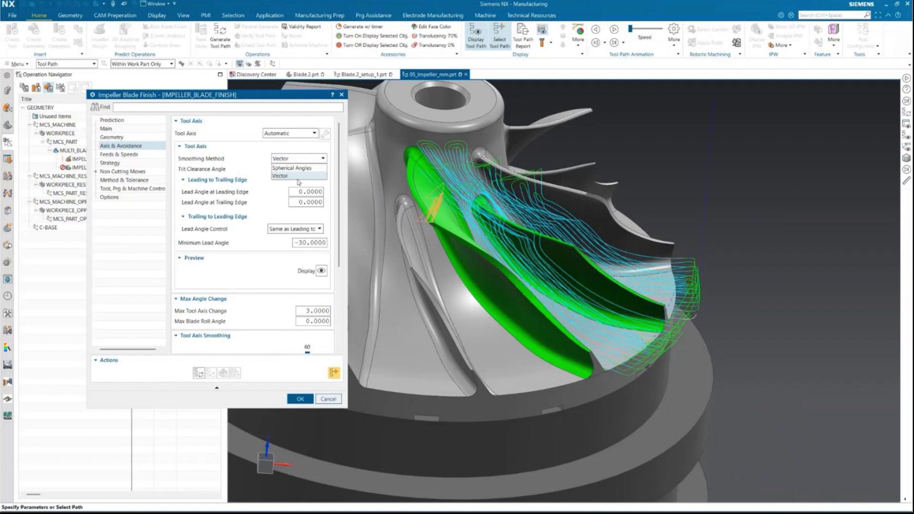
{"action": "left_click", "coordinate": [293, 168]}
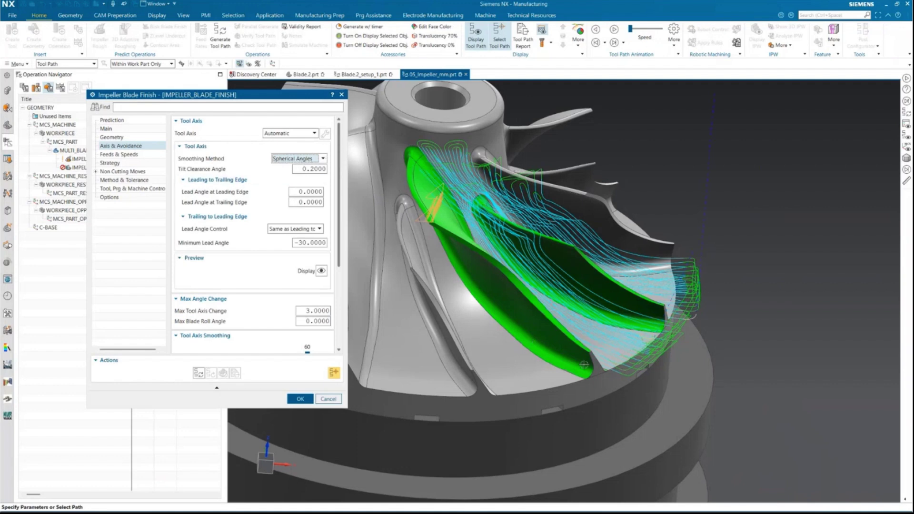
{"action": "scroll", "coordinate": [347, 285], "scroll_direction": "down", "scroll_amount": 5}
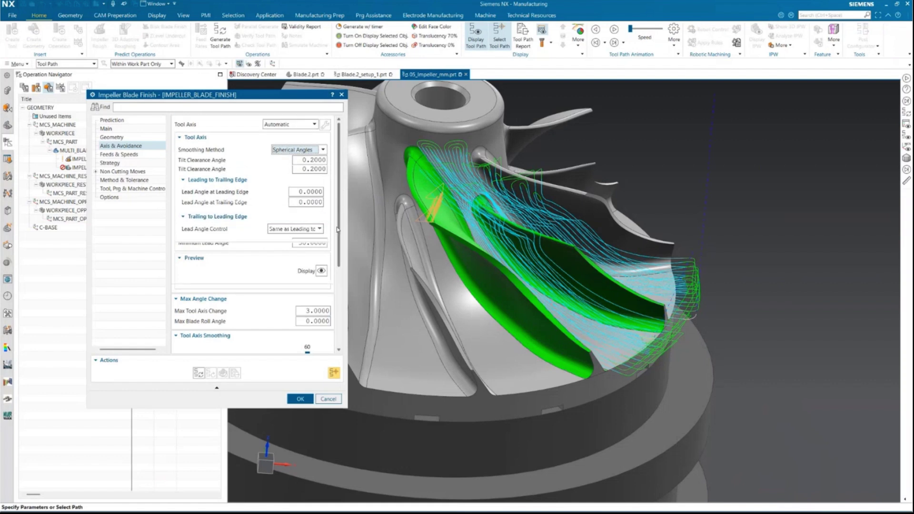
{"action": "scroll", "coordinate": [347, 366], "scroll_direction": "down", "scroll_amount": 4}
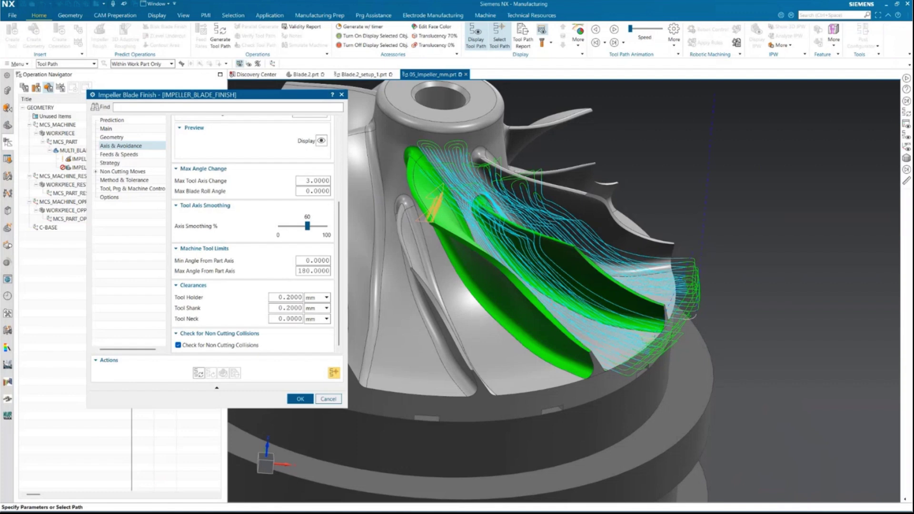
In the cutting strategy, set the trailing blade edge to Along Blade Direction with a tangential extension of 5 mm.
{"action": "left_click", "coordinate": [109, 162]}
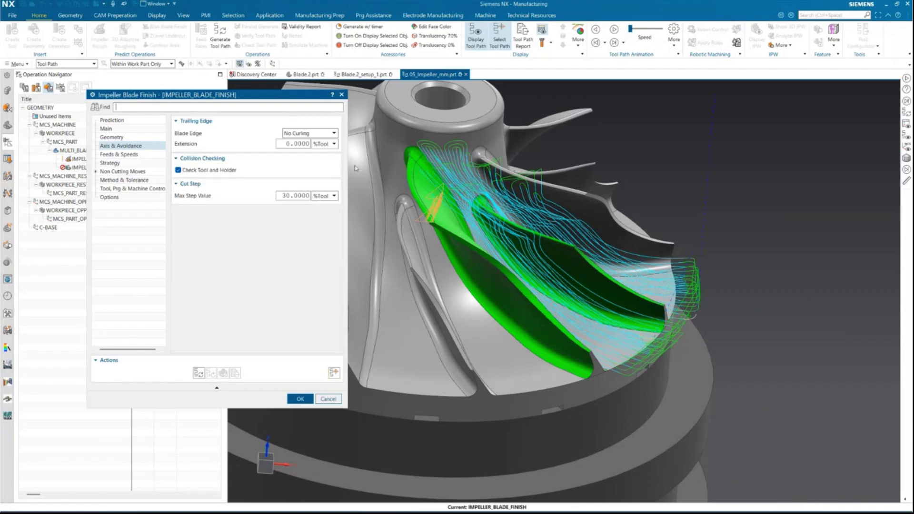
{"action": "left_click", "coordinate": [300, 135]}
{"action": "left_click", "coordinate": [304, 150]}
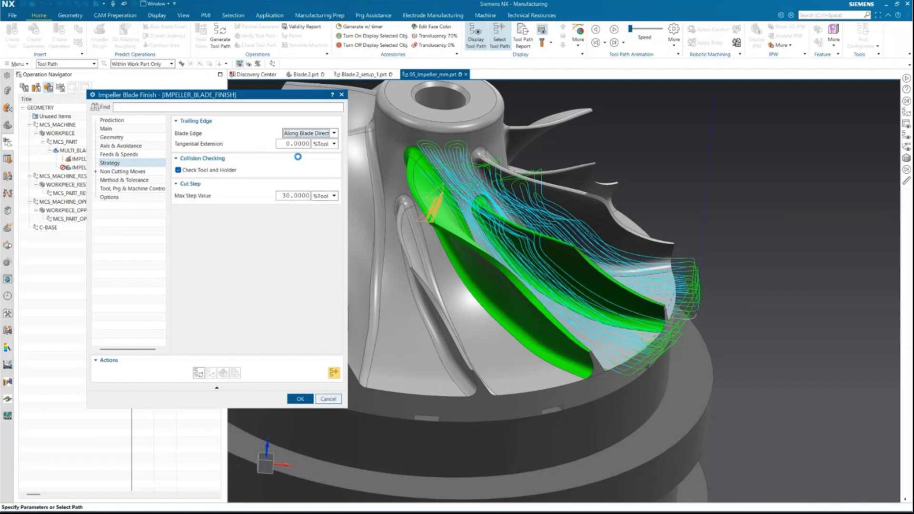
{"action": "double_click", "coordinate": [289, 144]}
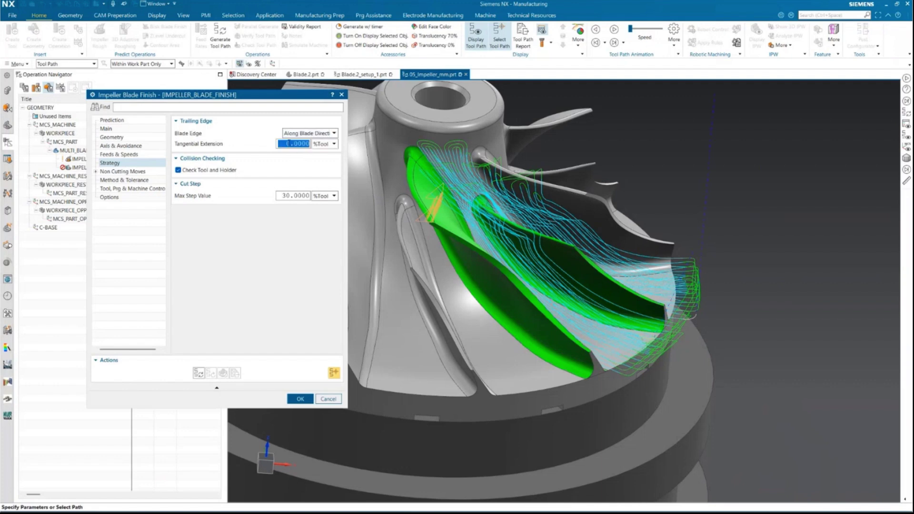
{"action": "type", "text": "5"}
{"action": "left_click", "coordinate": [323, 144]}
{"action": "left_click", "coordinate": [324, 159]}
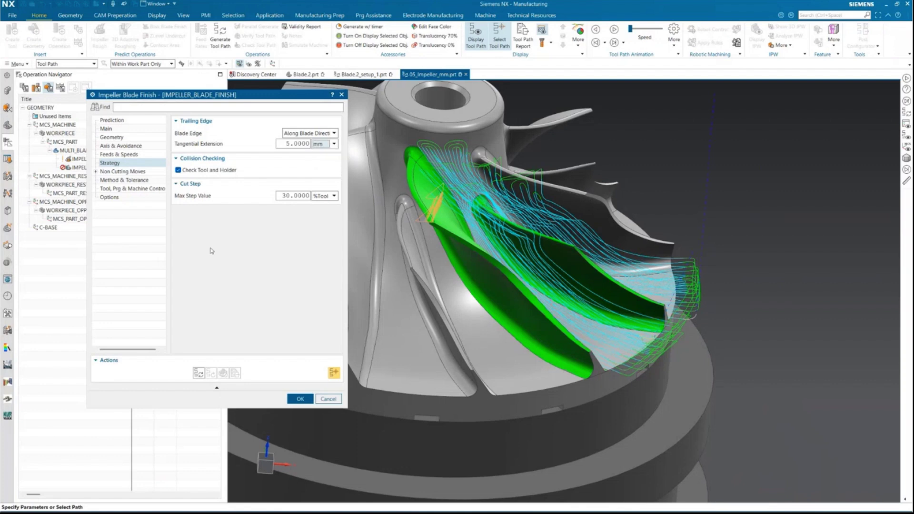
Generate and accept the blade finishing tool path, display it on the model and examine it around the blade.
{"action": "left_click", "coordinate": [199, 374]}
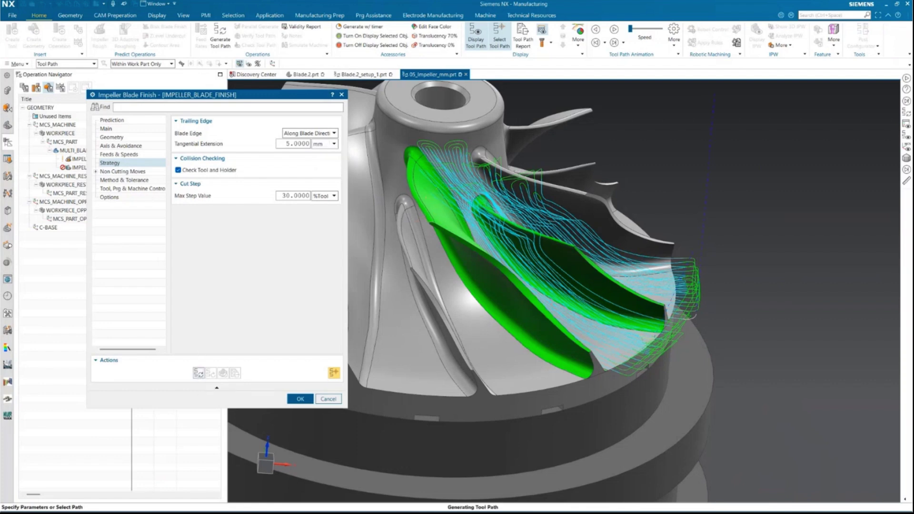
{"action": "left_click", "coordinate": [299, 399]}
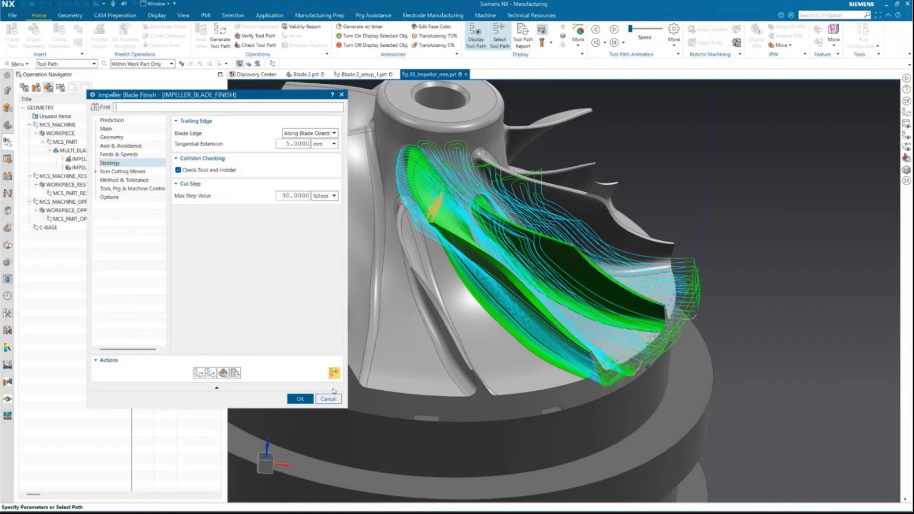
{"action": "left_click", "coordinate": [307, 398]}
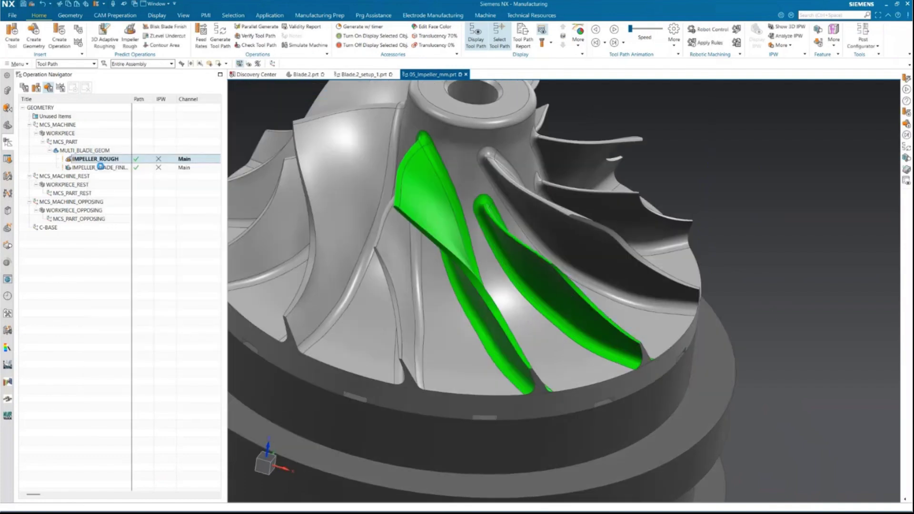
{"action": "left_click", "coordinate": [100, 167]}
{"action": "middle_click_drag", "start_coordinate": [705, 469], "coordinate": [538, 419]}
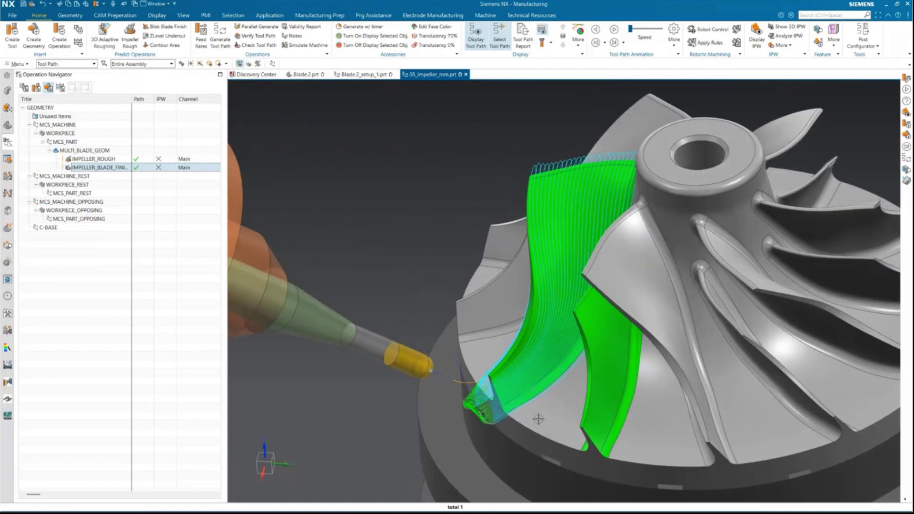
{"action": "middle_click_drag", "start_coordinate": [599, 441], "coordinate": [584, 468]}
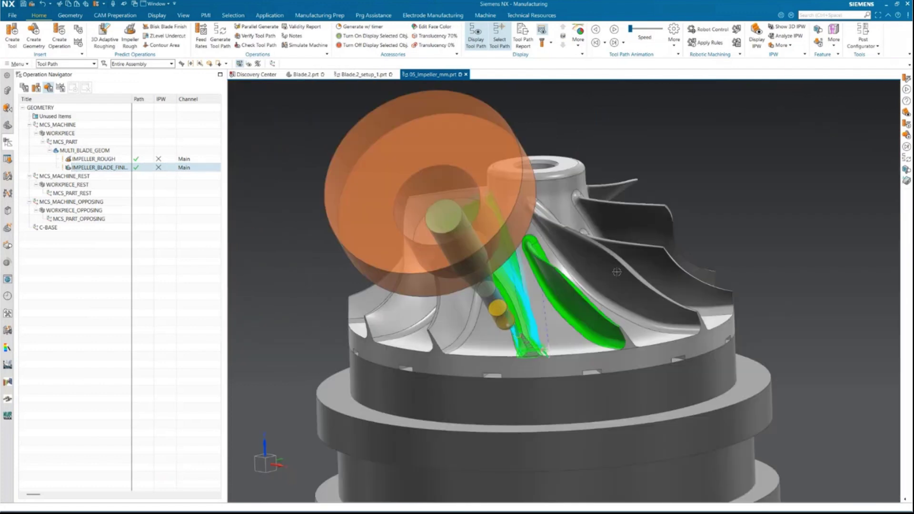
{"action": "middle_click_drag", "start_coordinate": [602, 270], "coordinate": [233, 238]}
{"action": "middle_click_drag", "start_coordinate": [428, 238], "coordinate": [451, 211]}
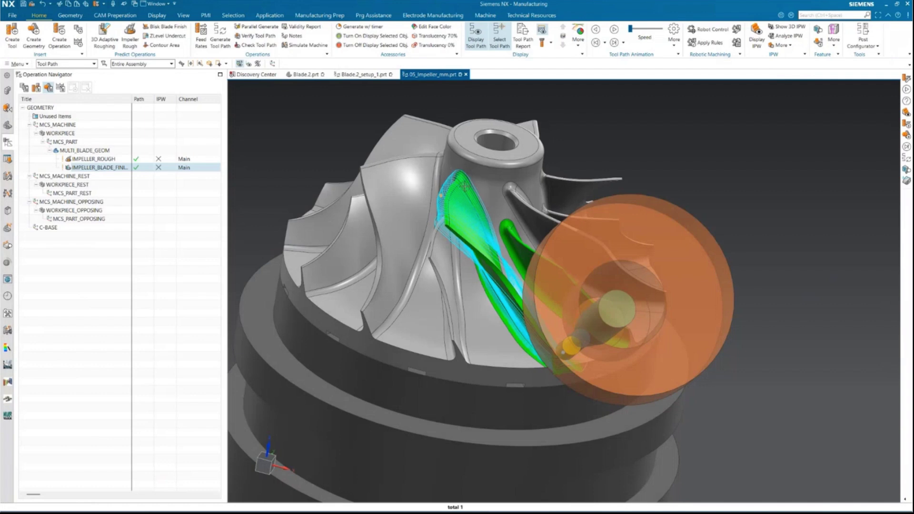
Create a second Impeller Blade Finish operation of type mill_multi_blade with the MILL_FINISH method.
{"action": "left_click", "coordinate": [56, 36]}
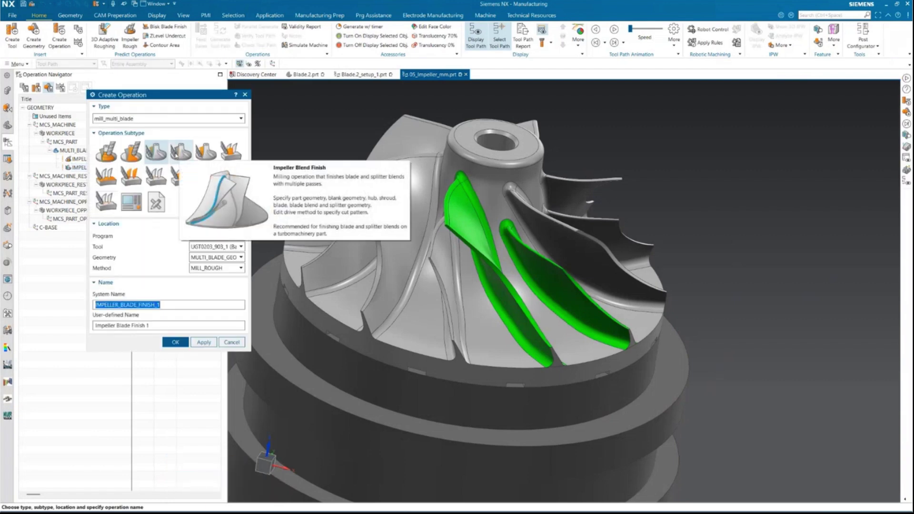
{"action": "left_click", "coordinate": [131, 151]}
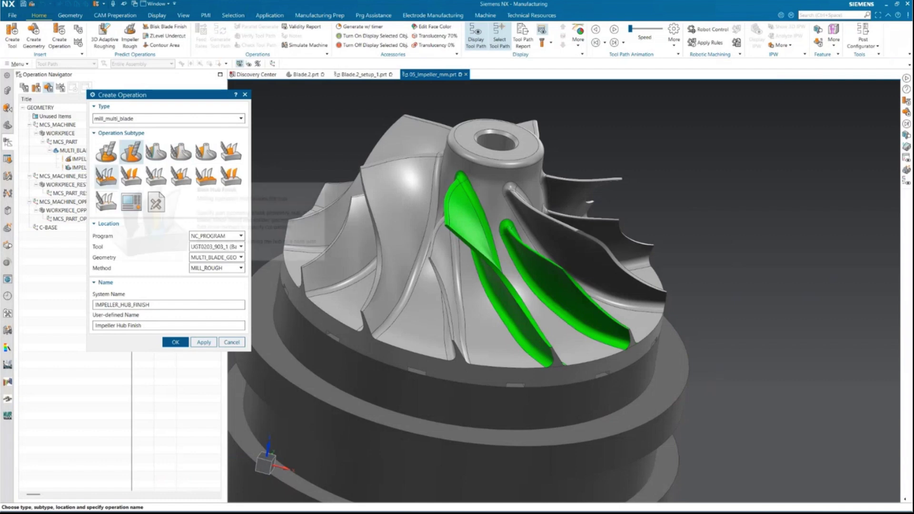
{"action": "left_click", "coordinate": [156, 151]}
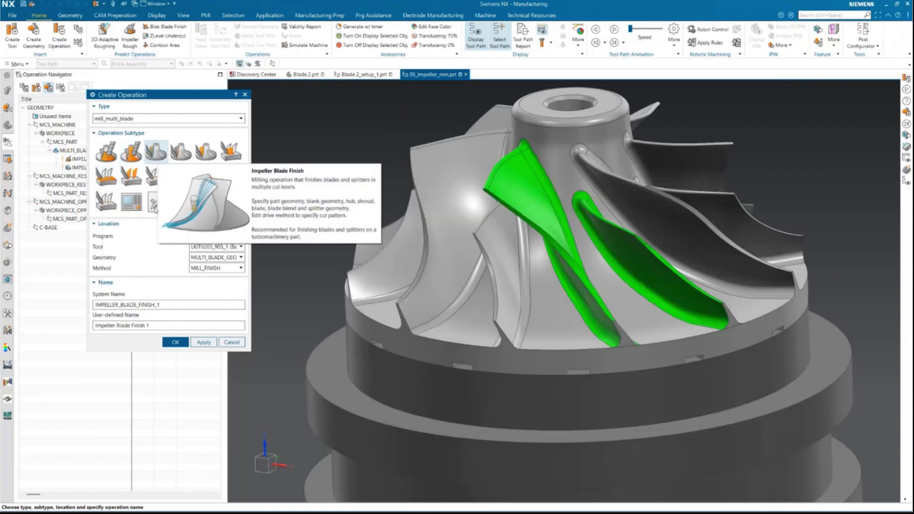
{"action": "left_click", "coordinate": [174, 342]}
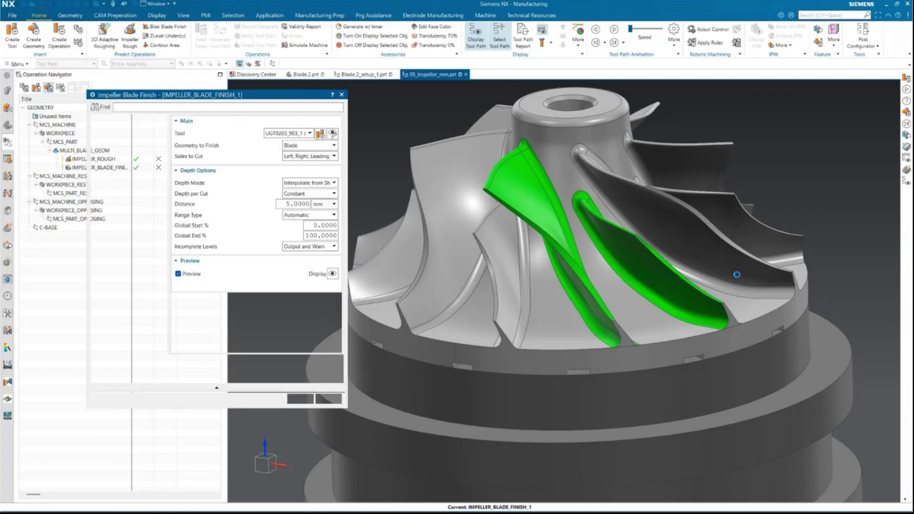
Set the new blade finishing operation to finish Splitter 1 and cut all sides.
{"action": "left_click", "coordinate": [299, 146]}
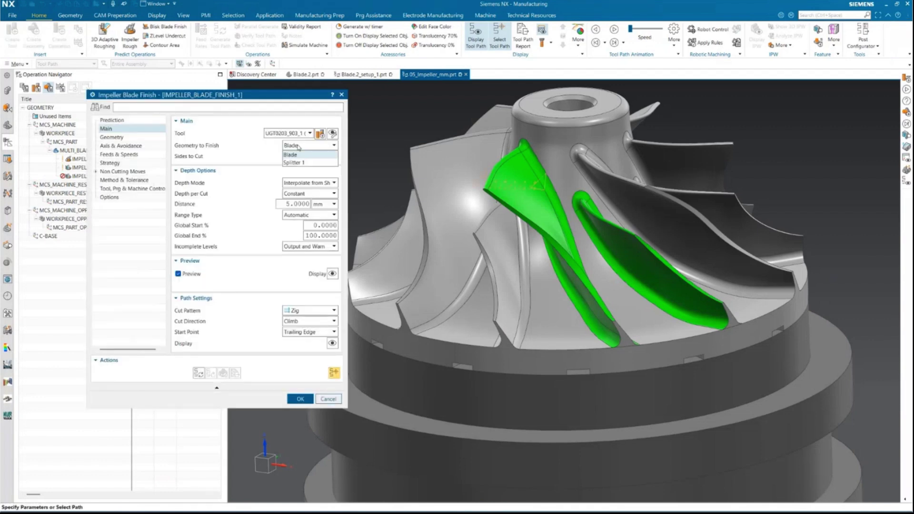
{"action": "left_click", "coordinate": [302, 160]}
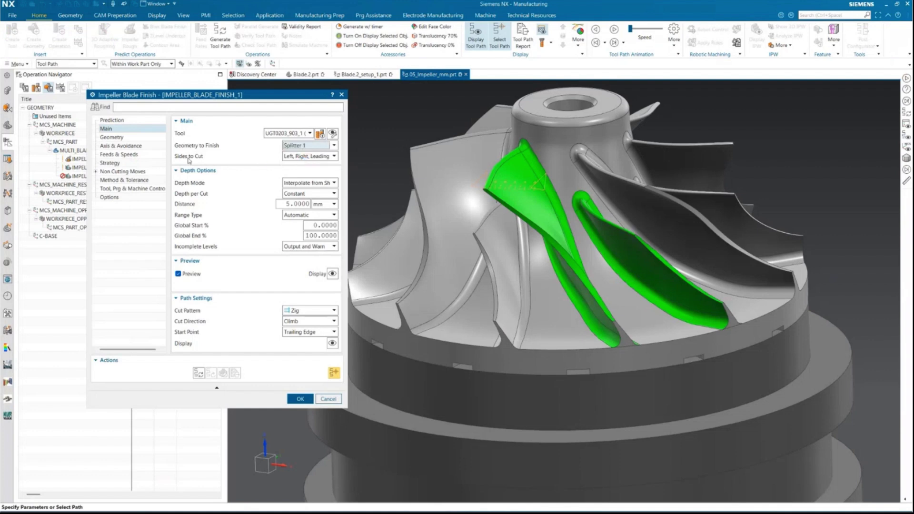
{"action": "left_click", "coordinate": [311, 157]}
{"action": "left_click", "coordinate": [293, 165]}
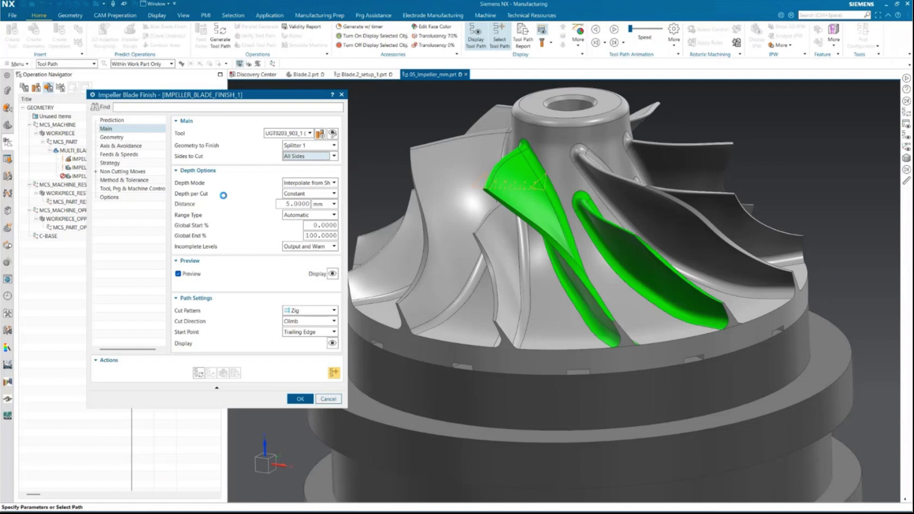
Set the splitter finishing's constant depth per cut distance to 1 mm and its cut pattern to Helical.
{"action": "left_click", "coordinate": [291, 205]}
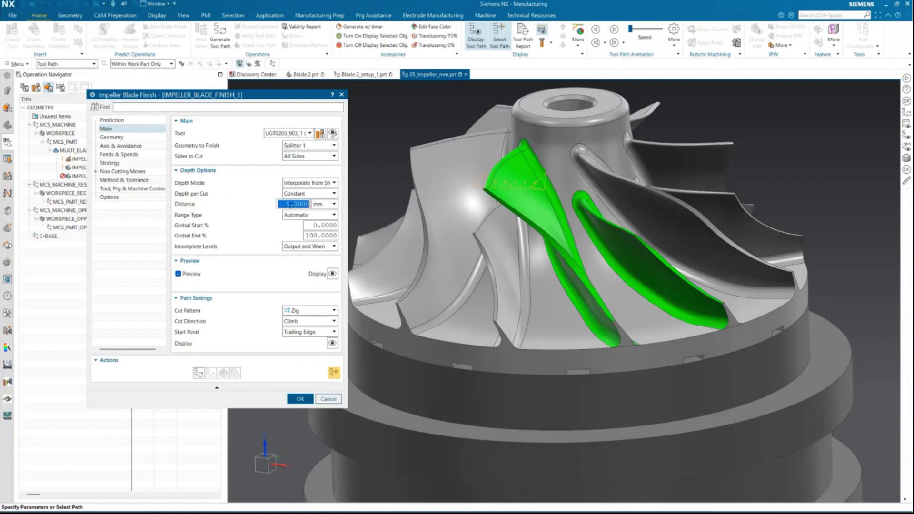
{"action": "type", "text": "1"}
{"action": "key", "text": "Tab"}
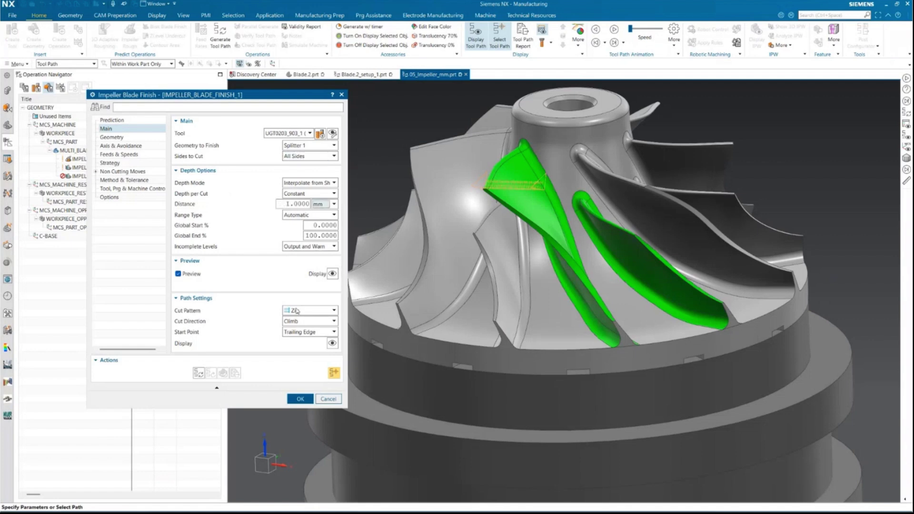
{"action": "left_click", "coordinate": [320, 313]}
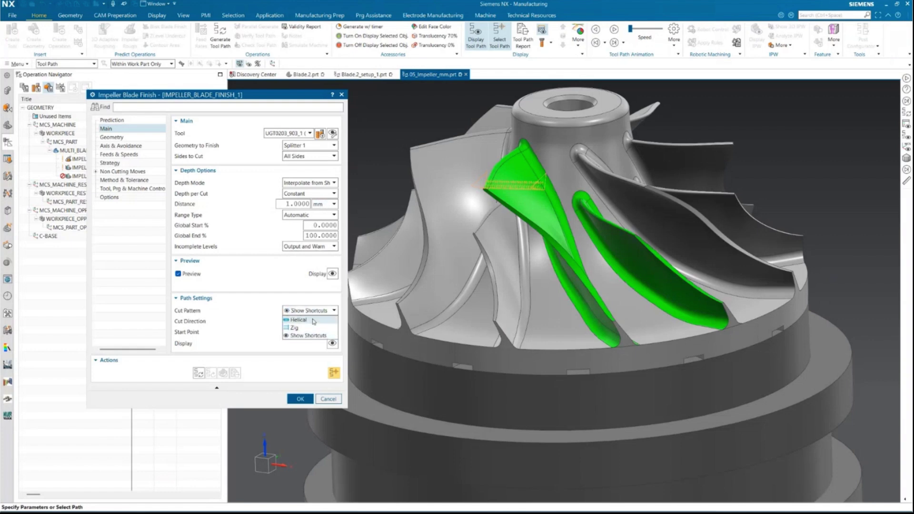
{"action": "left_click", "coordinate": [299, 320]}
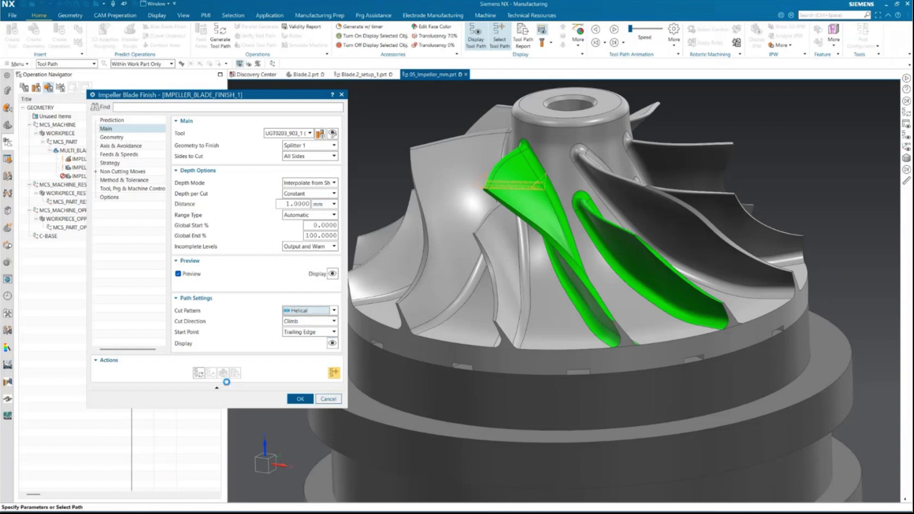
Generate and accept the splitter finishing tool path, and compare it with the main blade's finishing path at the trailing edges.
{"action": "left_click", "coordinate": [199, 374]}
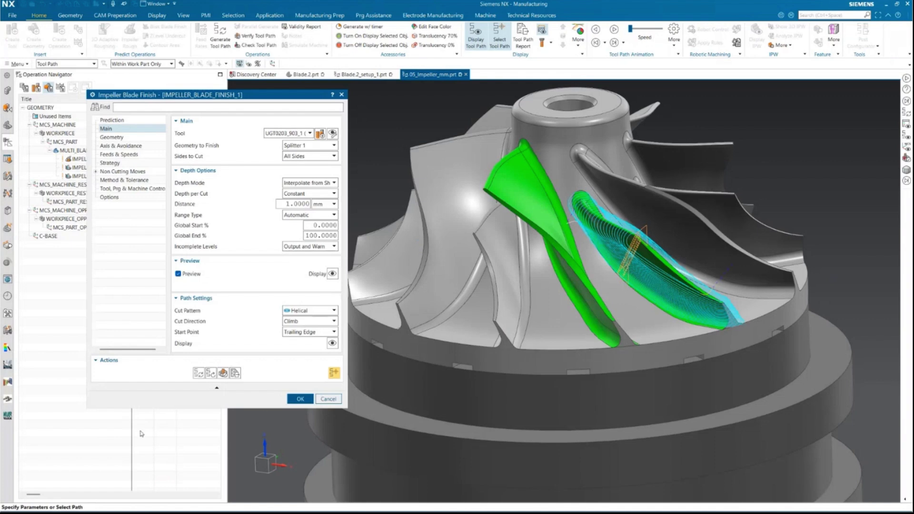
{"action": "left_click", "coordinate": [300, 399]}
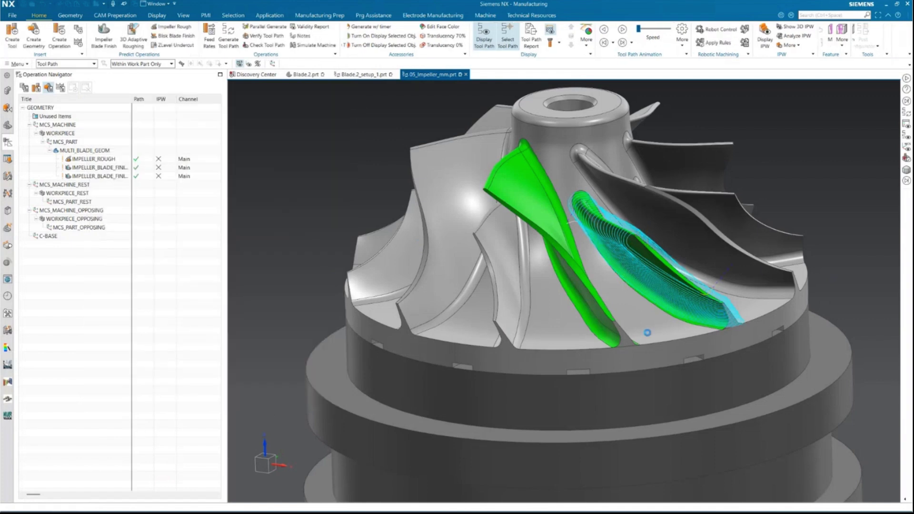
{"action": "scroll", "coordinate": [721, 314], "scroll_direction": "up", "scroll_amount": 5}
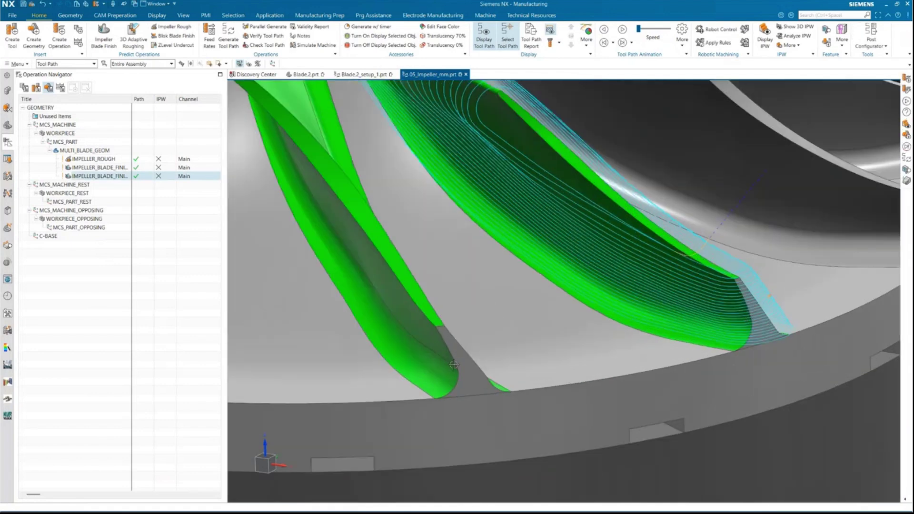
{"action": "left_click", "coordinate": [107, 168]}
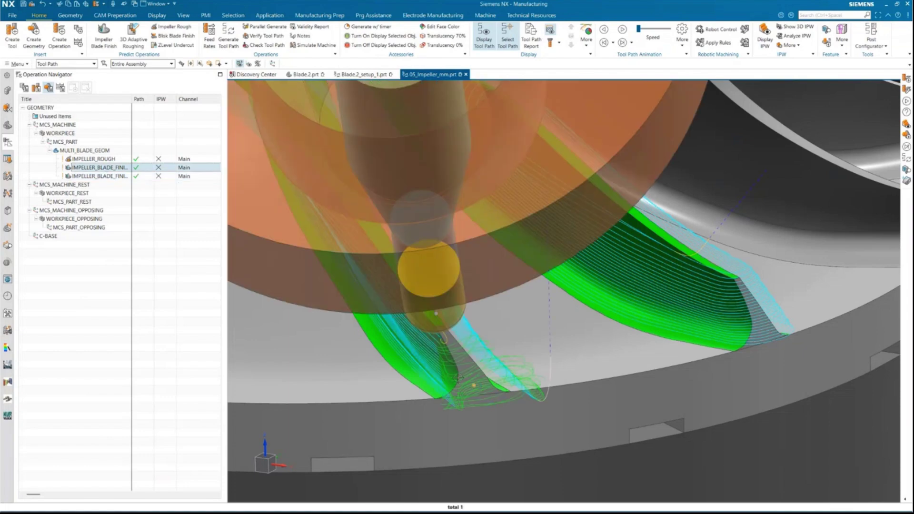
{"action": "middle_click_drag", "start_coordinate": [474, 387], "coordinate": [330, 328]}
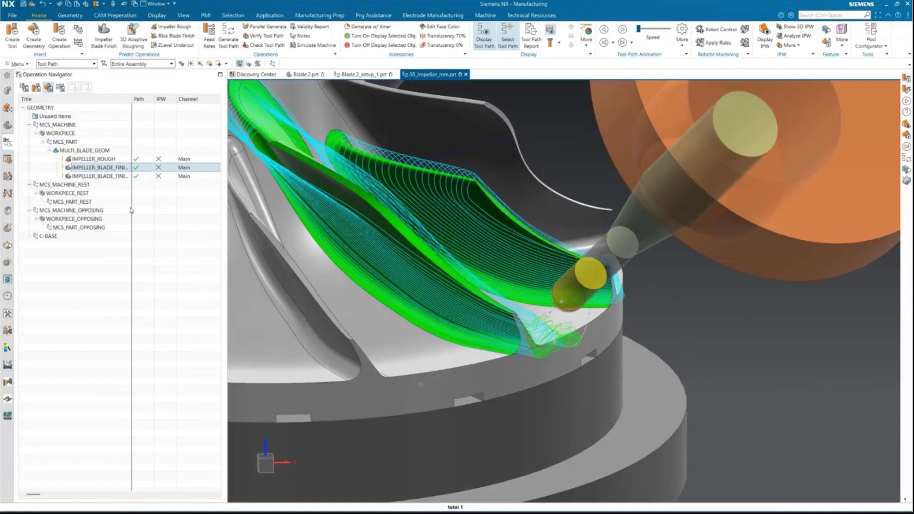
Edit the main blade's finishing operation to cut all sides with a Helical pattern, and regenerate and accept its tool path.
{"action": "double_click", "coordinate": [97, 168]}
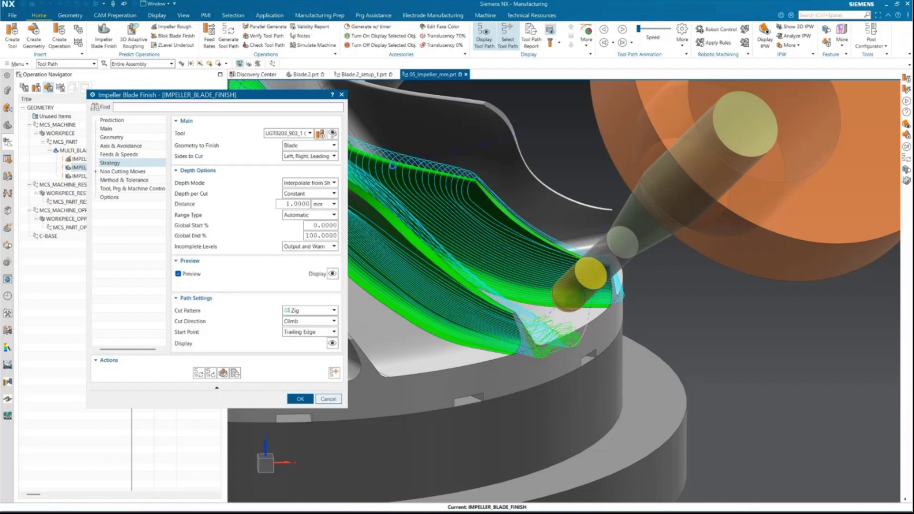
{"action": "left_click", "coordinate": [305, 157]}
{"action": "left_click", "coordinate": [299, 165]}
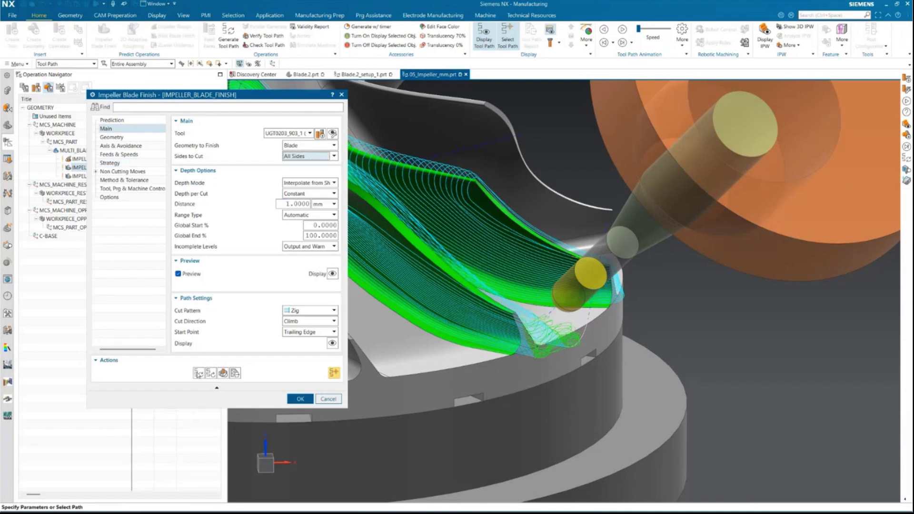
{"action": "left_click", "coordinate": [199, 374]}
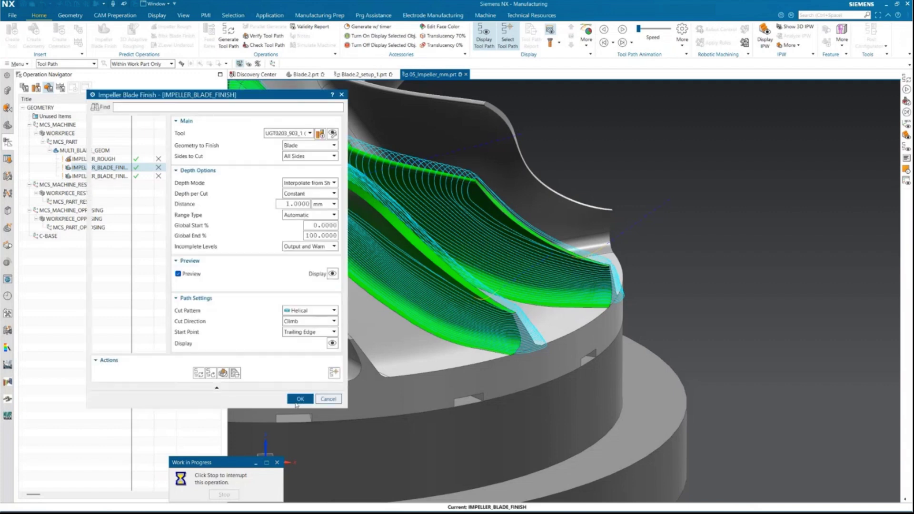
{"action": "left_click", "coordinate": [300, 398]}
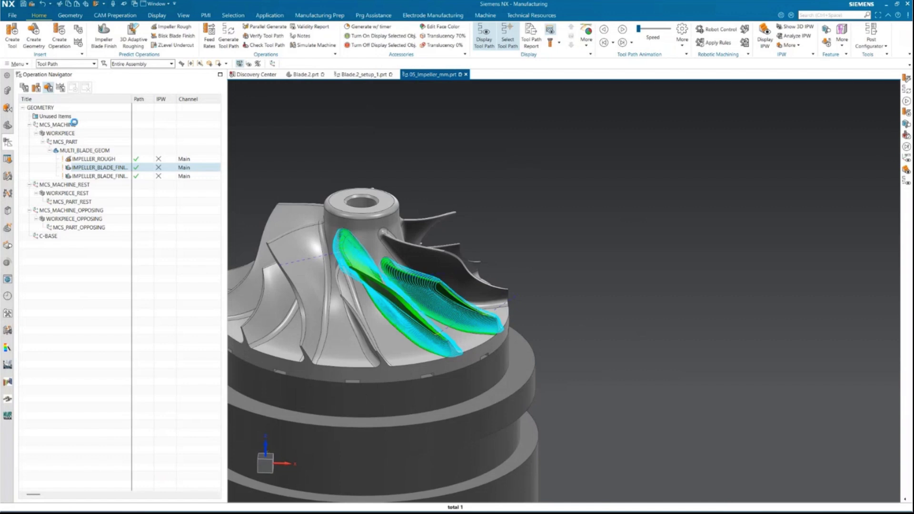
Create an Impeller Hub Finish operation under the multi-blade geometry with the MILL_FINISH method.
{"action": "left_click", "coordinate": [81, 150]}
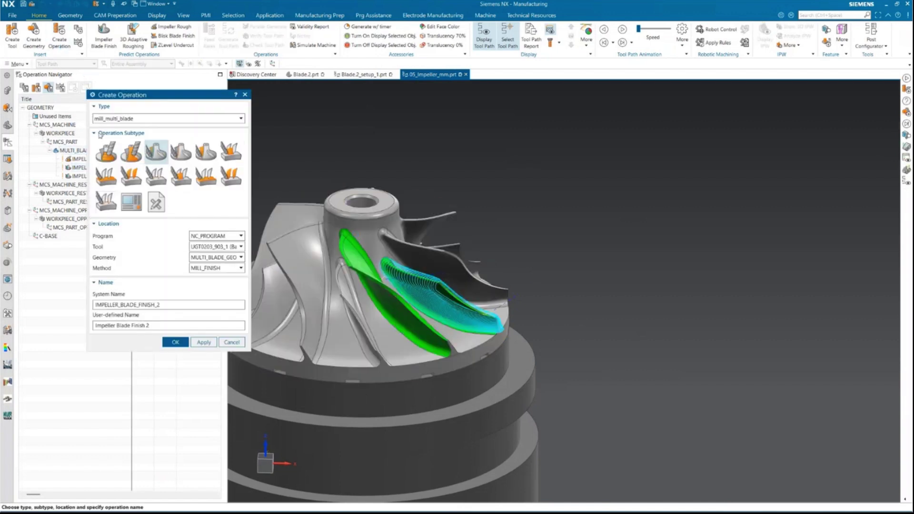
{"action": "left_click", "coordinate": [131, 152]}
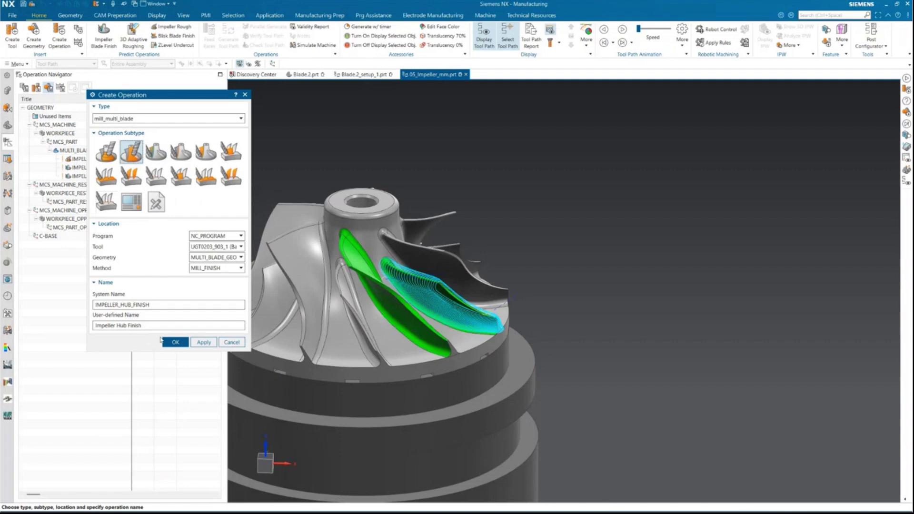
{"action": "left_click", "coordinate": [175, 342]}
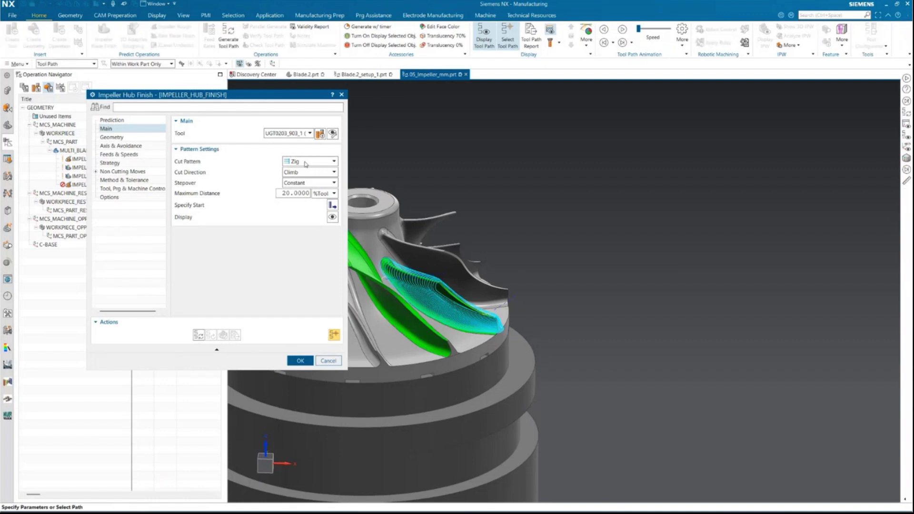
Set the hub finishing's cut pattern to Zig Zag with Lifts and its maximum stepover distance to 1 mm.
{"action": "left_click", "coordinate": [305, 162]}
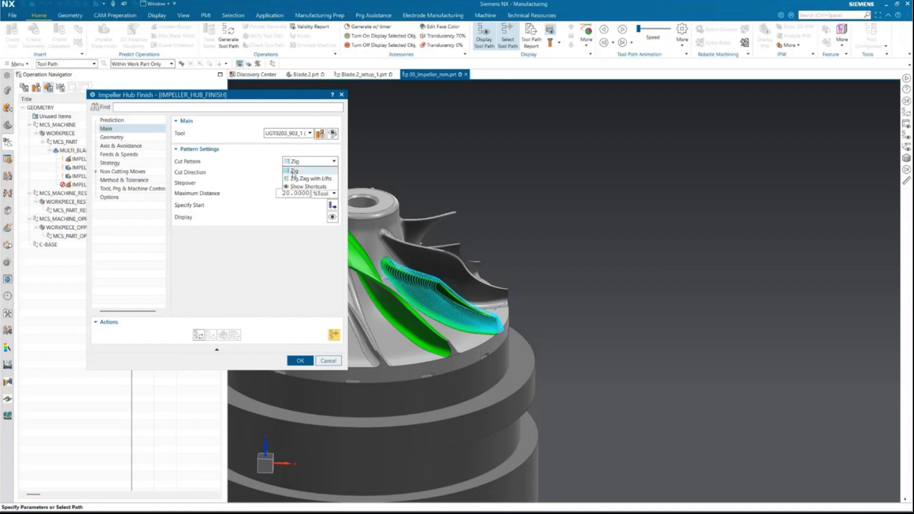
{"action": "left_click", "coordinate": [312, 178]}
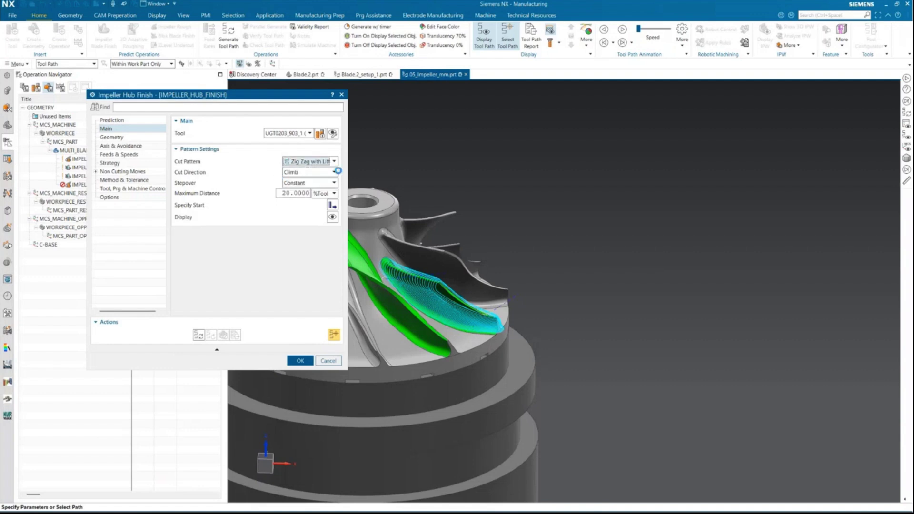
{"action": "double_click", "coordinate": [293, 194]}
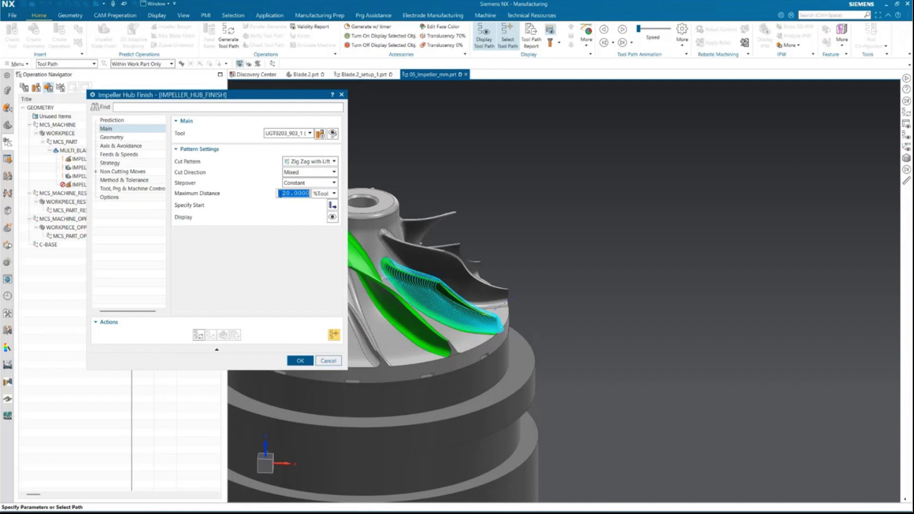
{"action": "type", "text": "1"}
{"action": "key", "text": "Tab"}
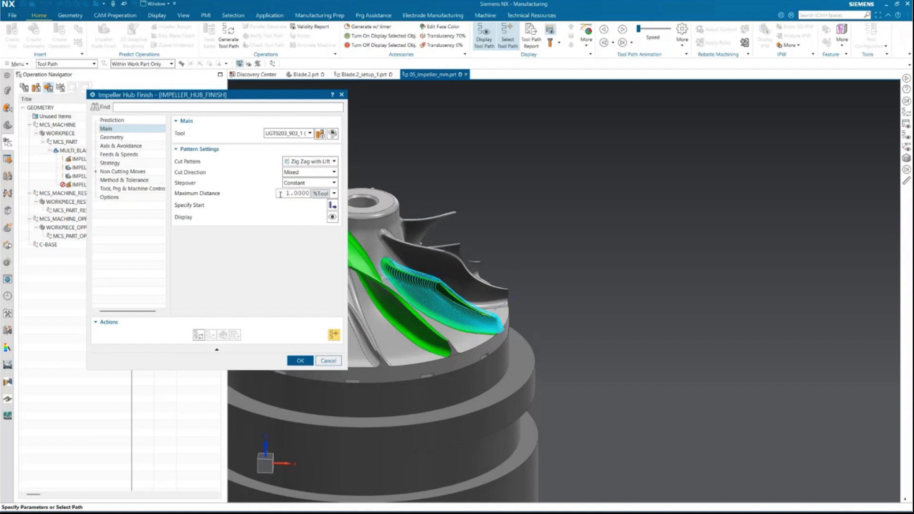
{"action": "left_click", "coordinate": [318, 193]}
{"action": "left_click", "coordinate": [329, 203]}
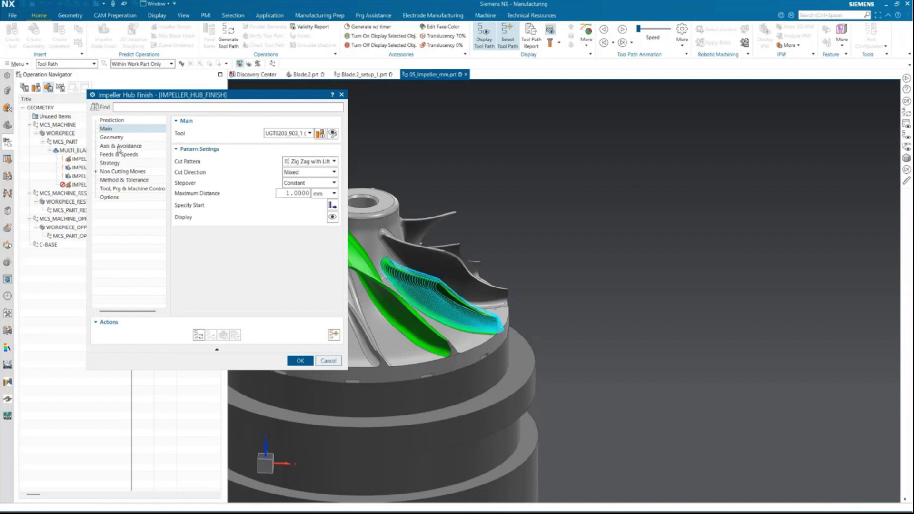
In the hub finishing's axis and avoidance settings, set the tool holder and tool shank clearances to 0.2 mm.
{"action": "left_click", "coordinate": [122, 146]}
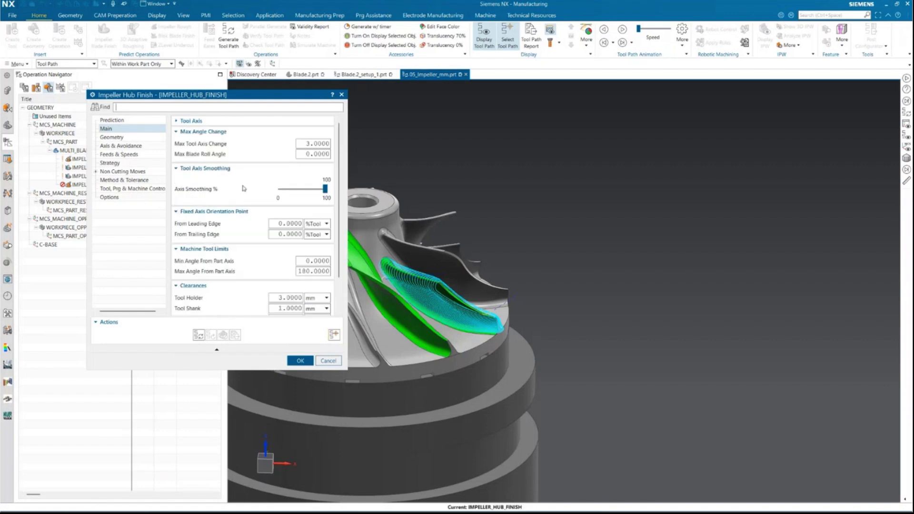
{"action": "scroll", "coordinate": [316, 202], "scroll_direction": "down", "scroll_amount": 1}
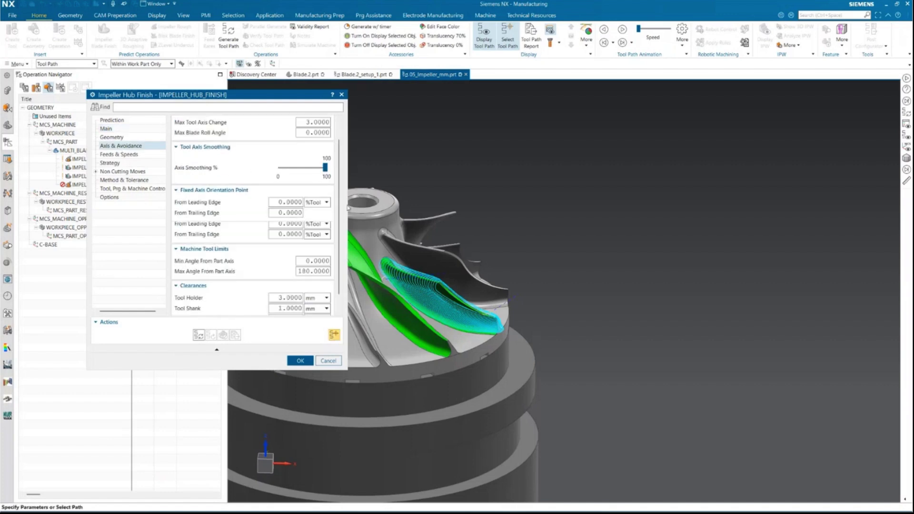
{"action": "scroll", "coordinate": [333, 200], "scroll_direction": "down", "scroll_amount": 1}
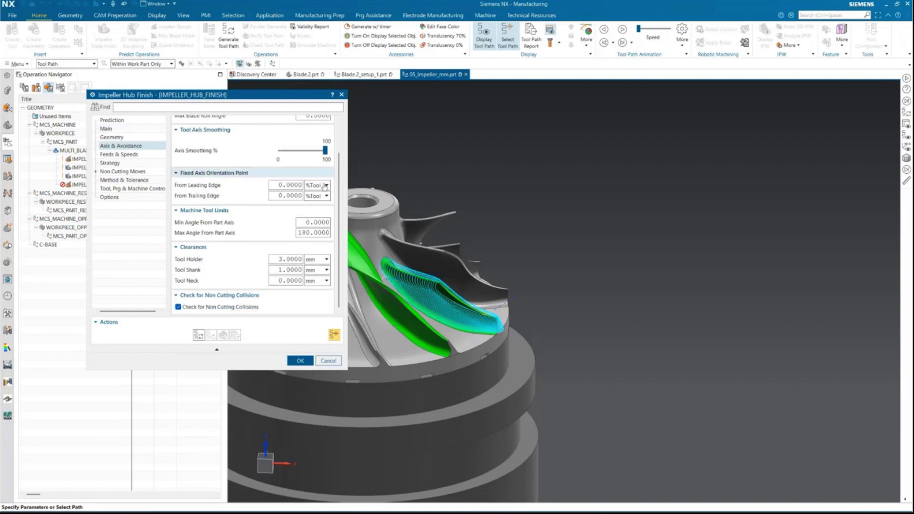
{"action": "double_click", "coordinate": [288, 258]}
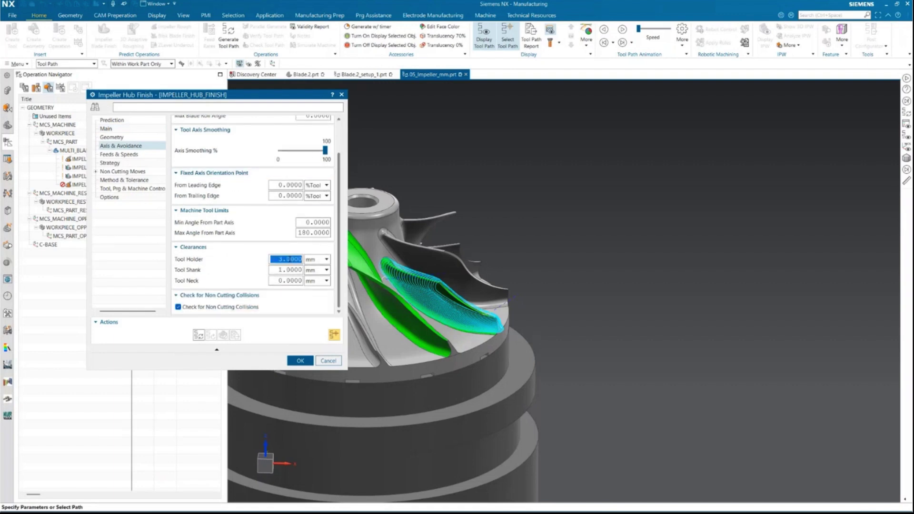
{"action": "type", "text": "0.2"}
{"action": "key", "text": "Tab"}
{"action": "key", "text": "Tab"}
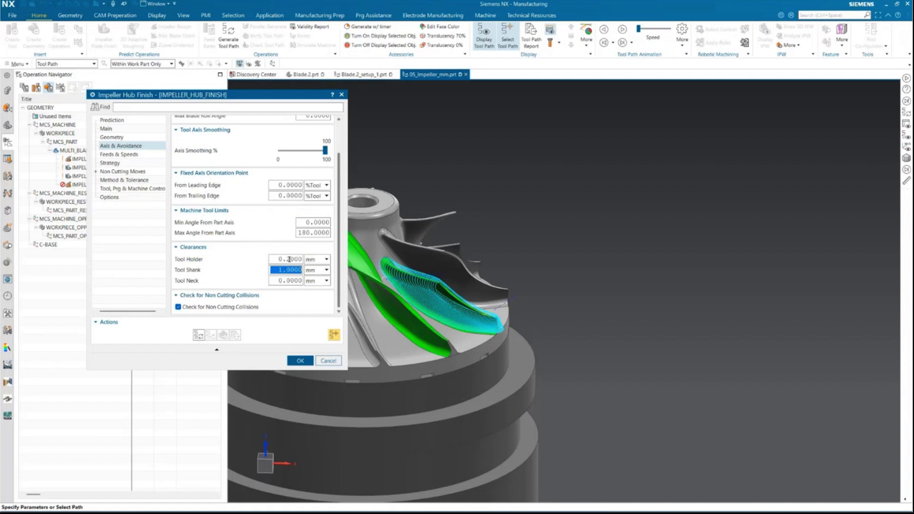
{"action": "type", "text": "0.2"}
{"action": "key", "text": "Tab"}
Set the hub finishing's leading edge to Along Blade Direction with a 50 %Tool radial extension, and generate and accept its tool path.
{"action": "left_click", "coordinate": [110, 164]}
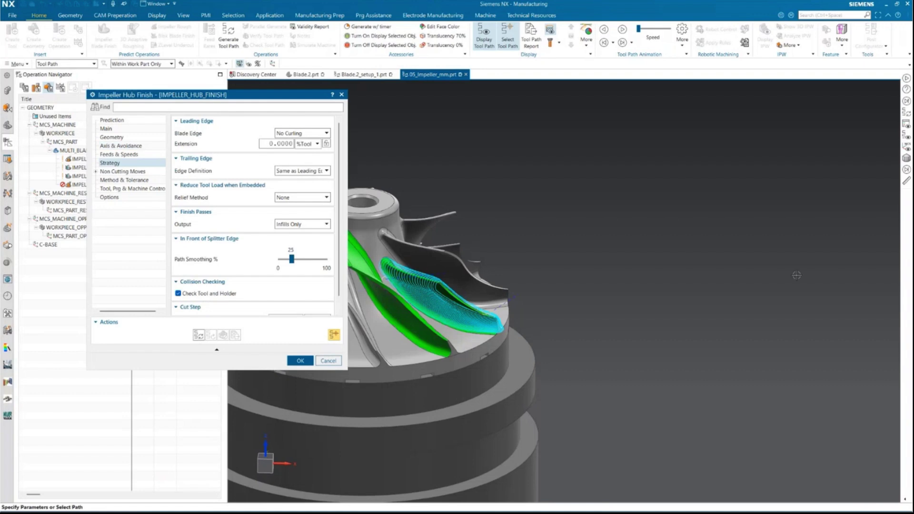
{"action": "left_click", "coordinate": [299, 134]}
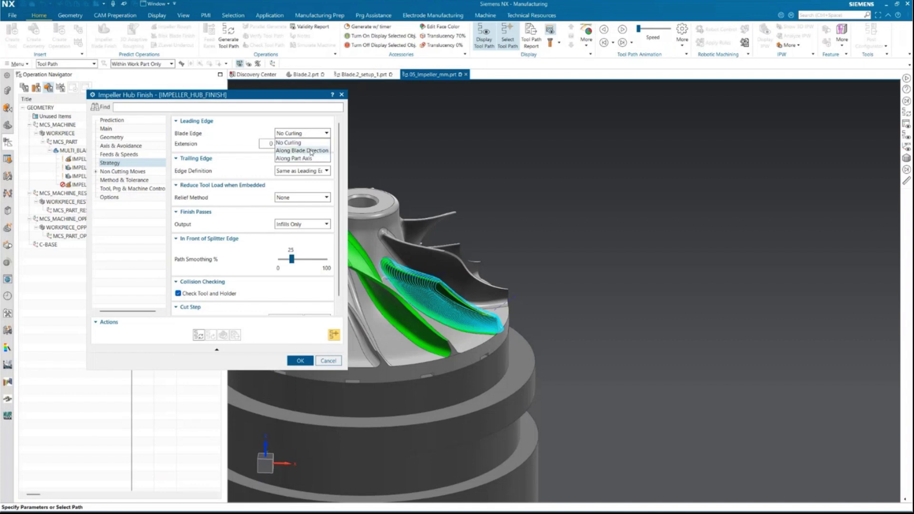
{"action": "left_click", "coordinate": [310, 150]}
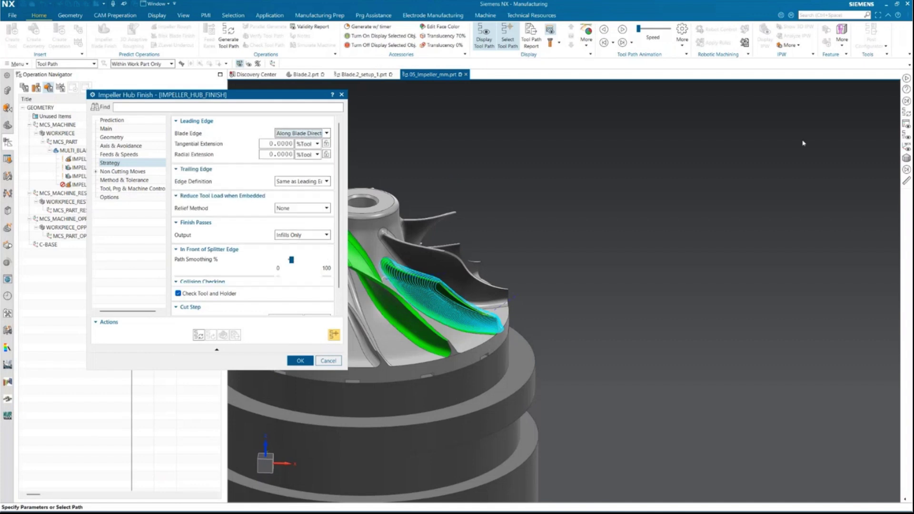
{"action": "double_click", "coordinate": [270, 155]}
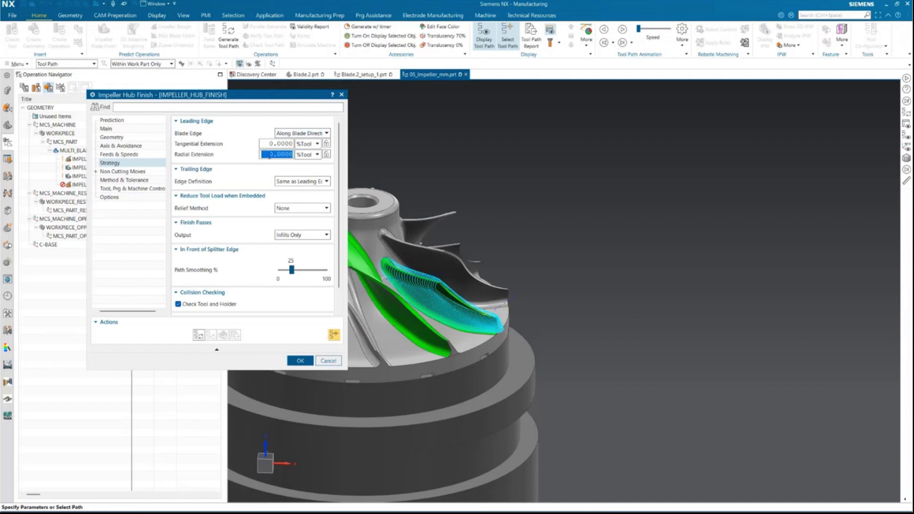
{"action": "type", "text": "50"}
{"action": "key", "text": "Tab"}
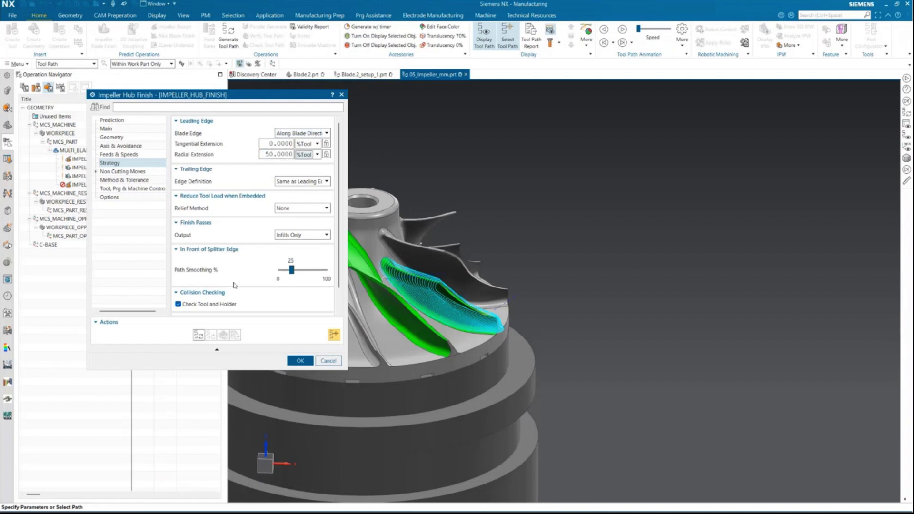
{"action": "left_click", "coordinate": [199, 336]}
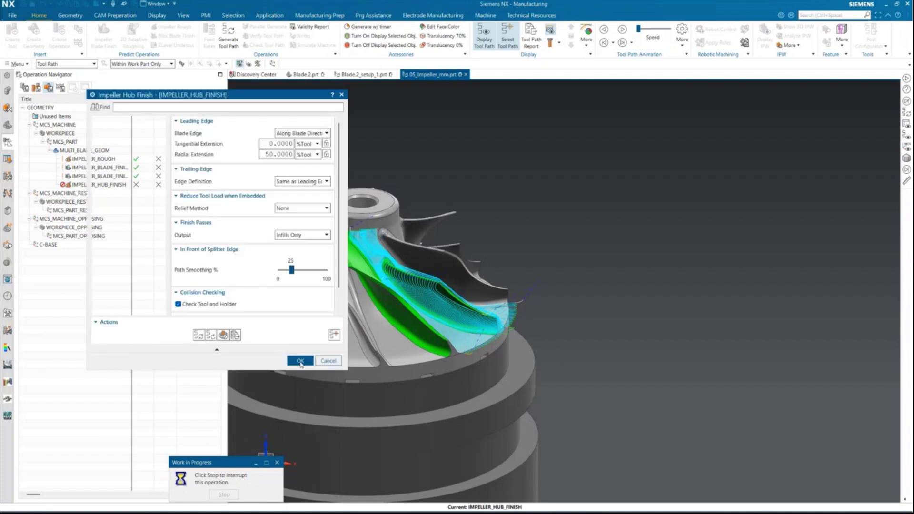
{"action": "middle_click", "coordinate": [368, 241]}
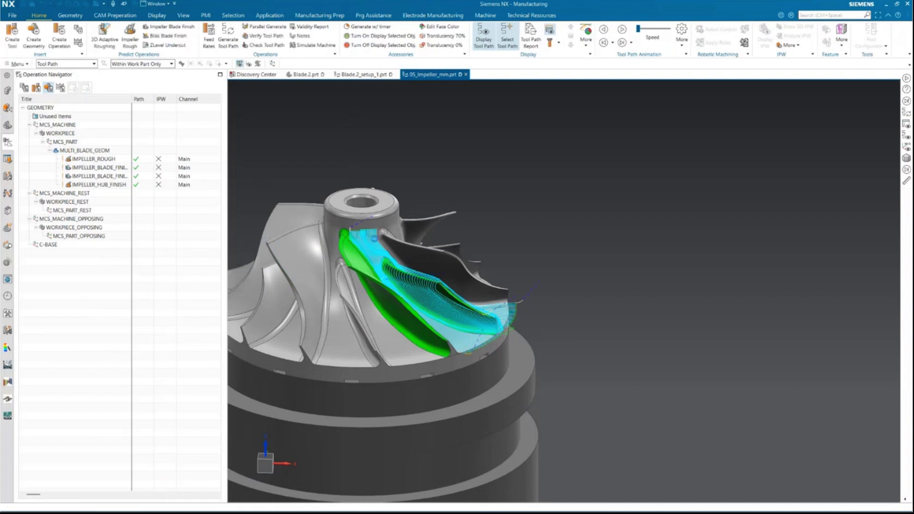
Examine the hub finishing tool path between the blades and around the splitter, comparing it with the blade finishing path.
{"action": "scroll", "coordinate": [372, 243], "scroll_direction": "up", "scroll_amount": 10}
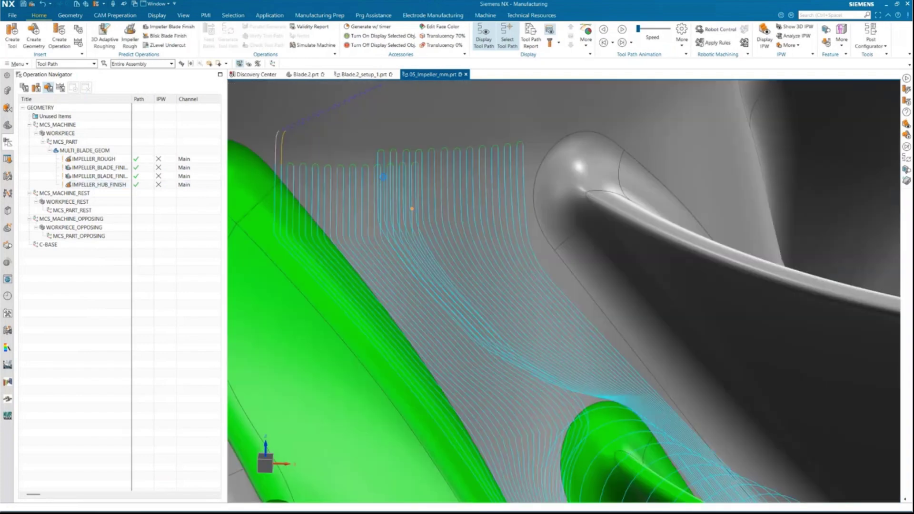
{"action": "scroll", "coordinate": [392, 189], "scroll_direction": "down", "scroll_amount": 3}
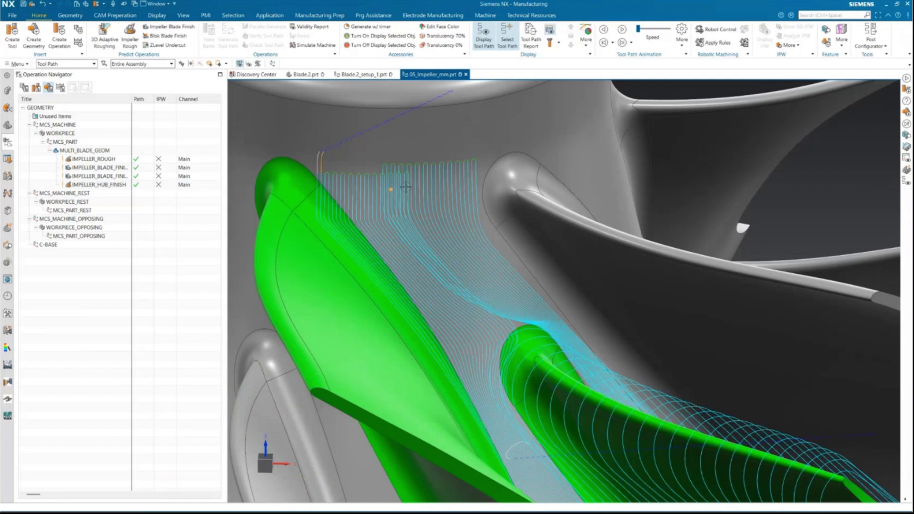
{"action": "middle_click_drag", "start_coordinate": [324, 196], "coordinate": [340, 169]}
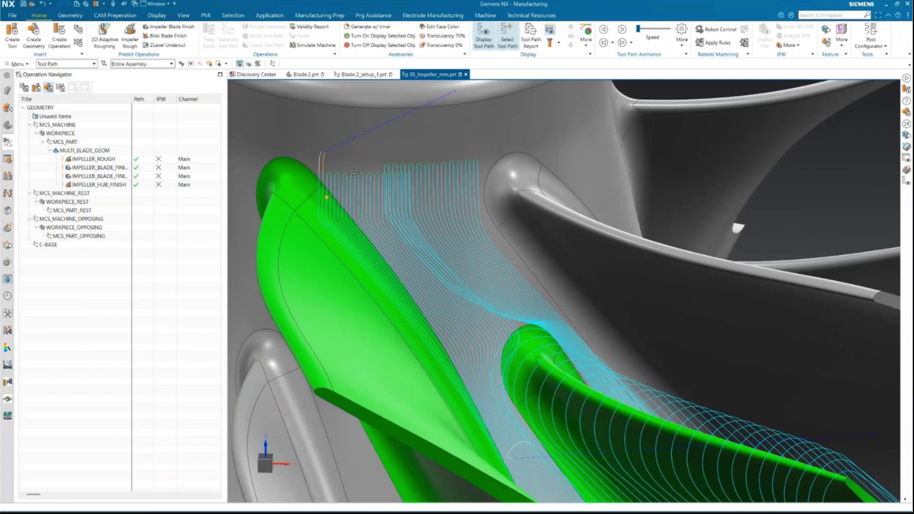
{"action": "scroll", "coordinate": [402, 216], "scroll_direction": "up", "scroll_amount": 5}
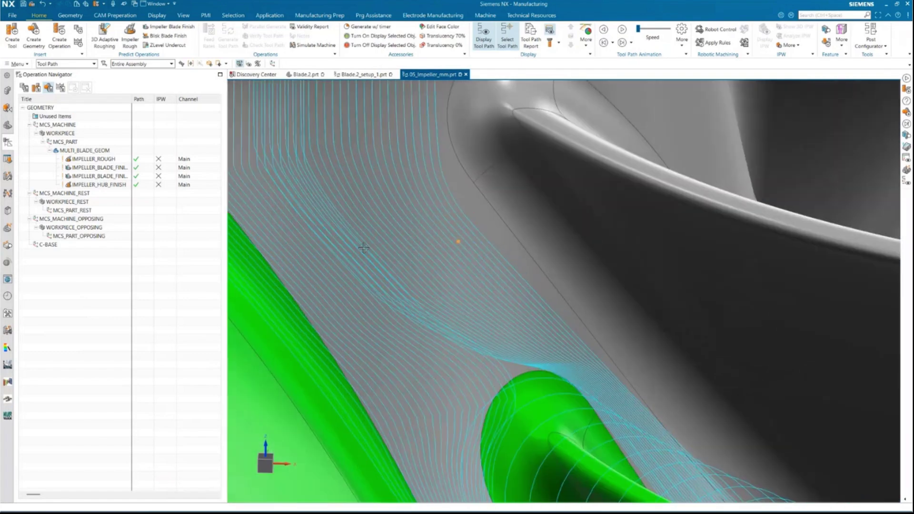
{"action": "mouse_move", "coordinate": [360, 221]}
{"action": "middle_mouse_down"}
{"action": "mouse_move", "coordinate": [392, 251]}
{"action": "mouse_move", "coordinate": [341, 252]}
{"action": "middle_mouse_up"}
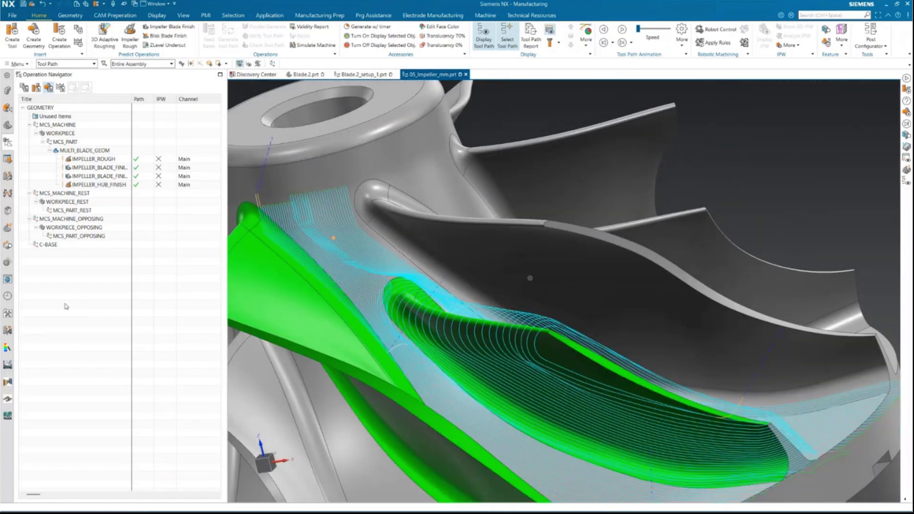
{"action": "left_click", "coordinate": [102, 176]}
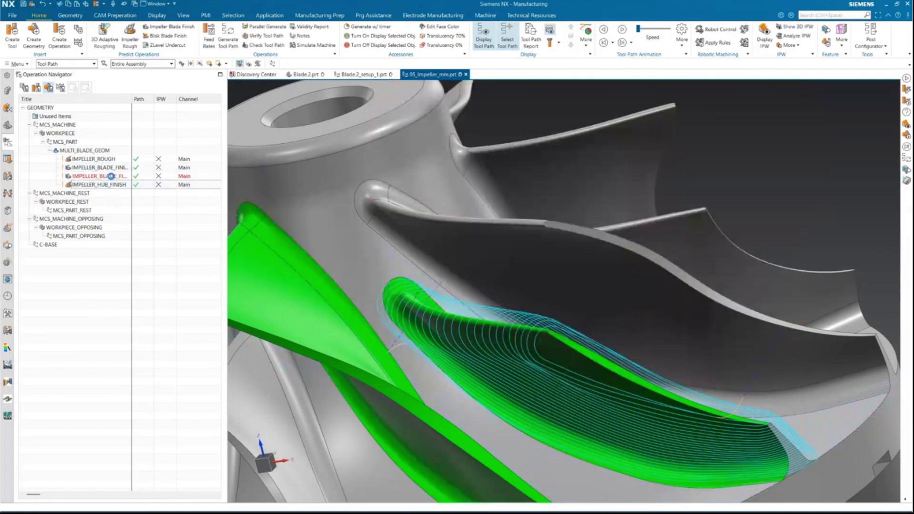
{"action": "left_click", "coordinate": [110, 176]}
{"action": "left_click", "coordinate": [105, 185]}
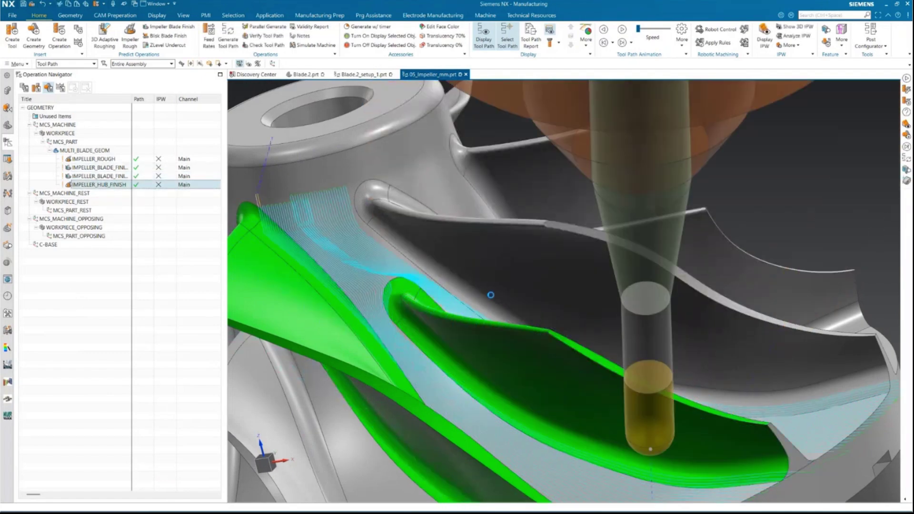
{"action": "scroll", "coordinate": [490, 295], "scroll_direction": "down", "scroll_amount": 5}
{"action": "middle_click_drag", "start_coordinate": [600, 286], "coordinate": [539, 269]}
{"action": "scroll", "coordinate": [569, 383], "scroll_direction": "up", "scroll_amount": 2}
Create an Impeller Blend Finish operation under the multi-blade geometry with the MILL_FINISH method and Blade Blend as the geometry to finish.
{"action": "left_click", "coordinate": [65, 38]}
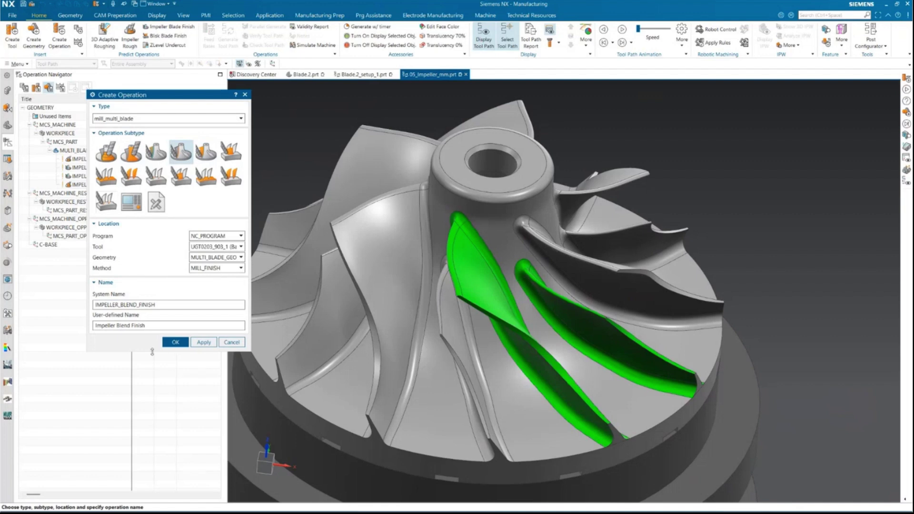
{"action": "left_click", "coordinate": [176, 342]}
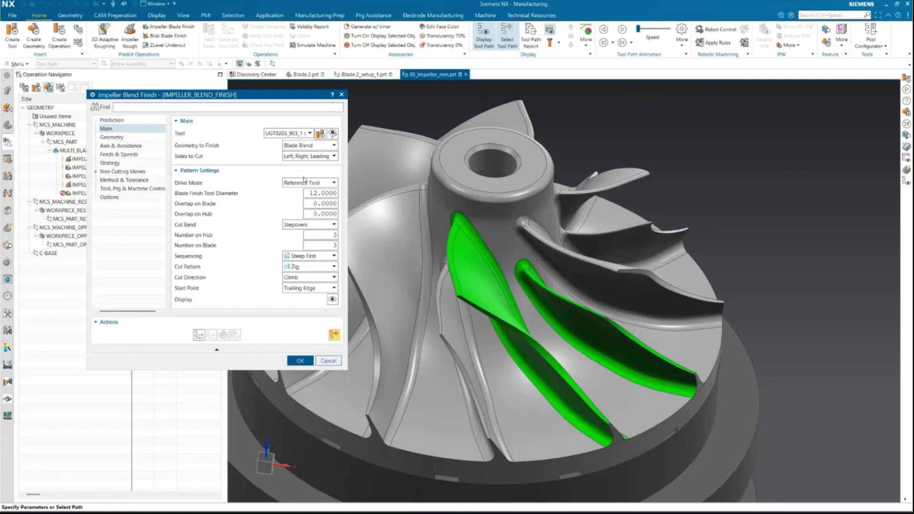
{"action": "left_click", "coordinate": [308, 146]}
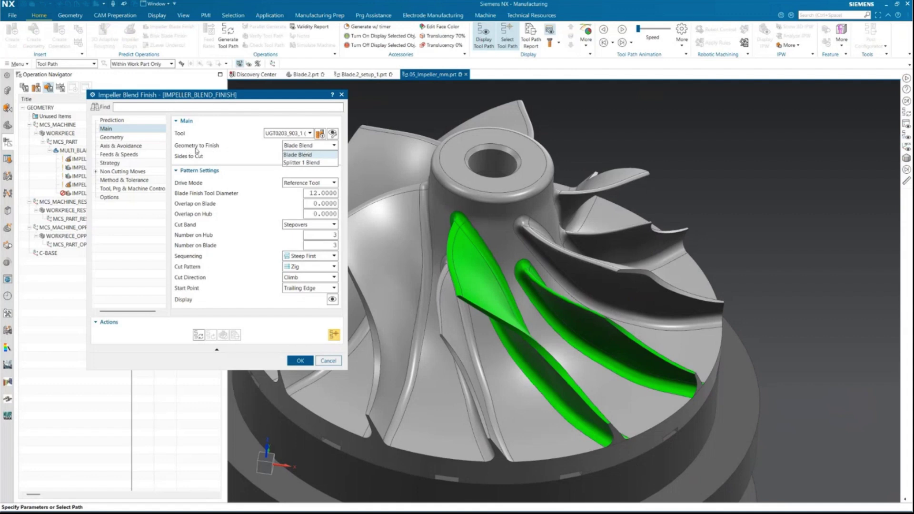
{"action": "left_click", "coordinate": [299, 156]}
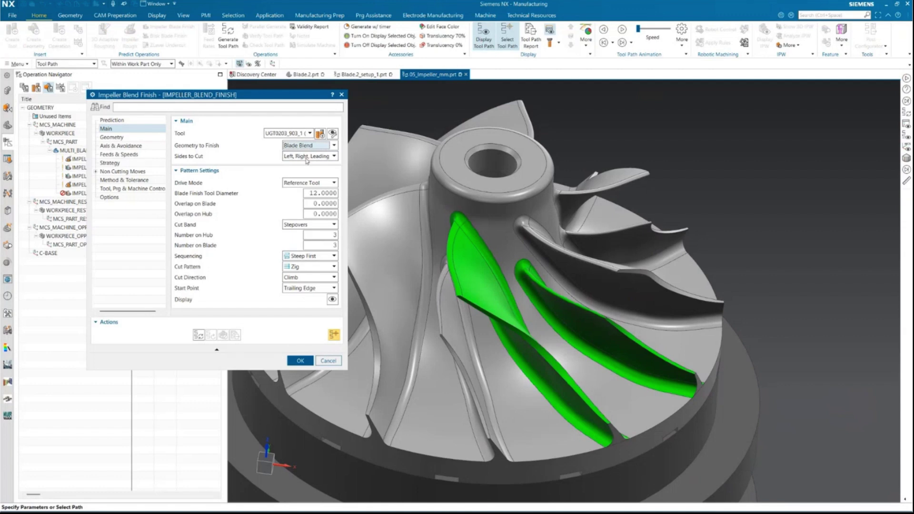
Set the blend finishing to cut All Sides with a Helical cut pattern.
{"action": "scroll", "coordinate": [754, 383], "scroll_direction": "up", "scroll_amount": 6}
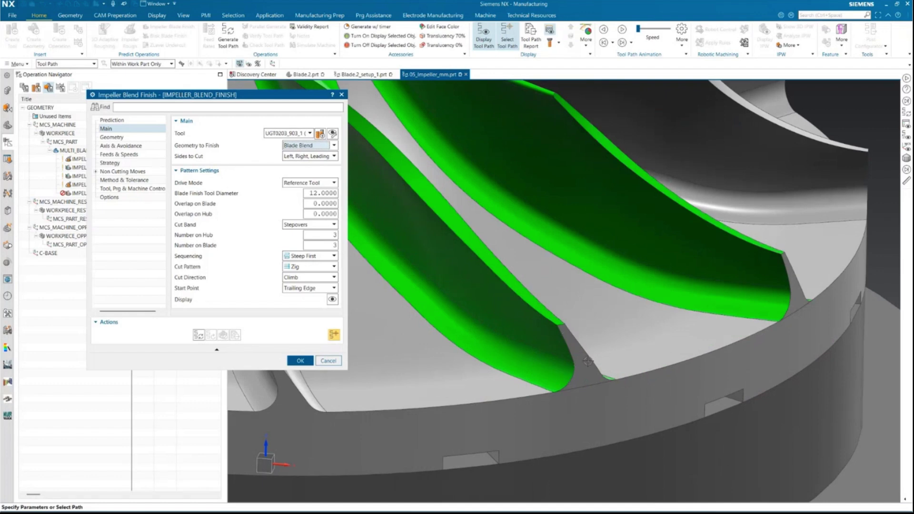
{"action": "left_click", "coordinate": [316, 157]}
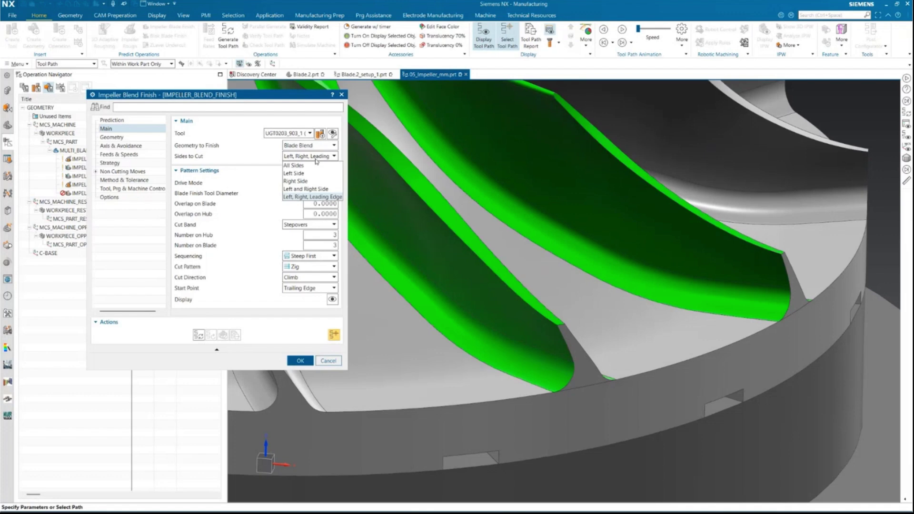
{"action": "left_click", "coordinate": [299, 166]}
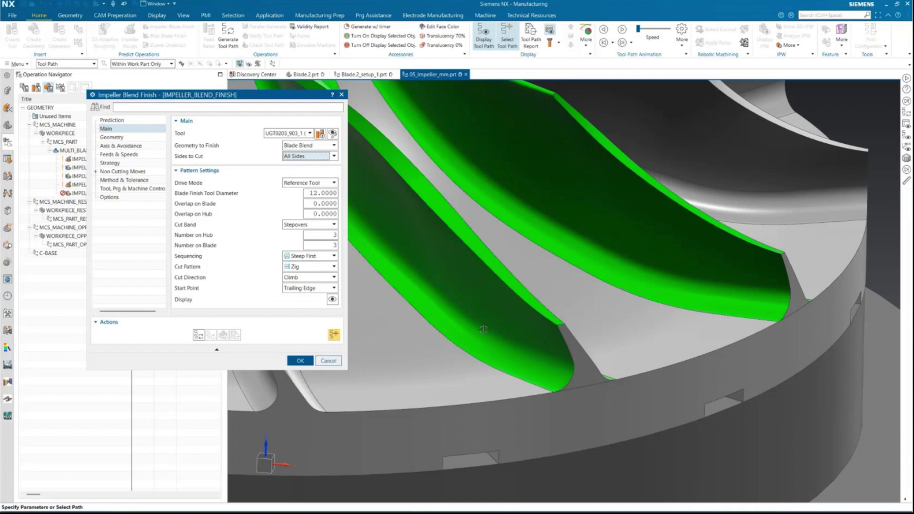
{"action": "scroll", "coordinate": [483, 328], "scroll_direction": "down", "scroll_amount": 3}
{"action": "left_click", "coordinate": [322, 267]}
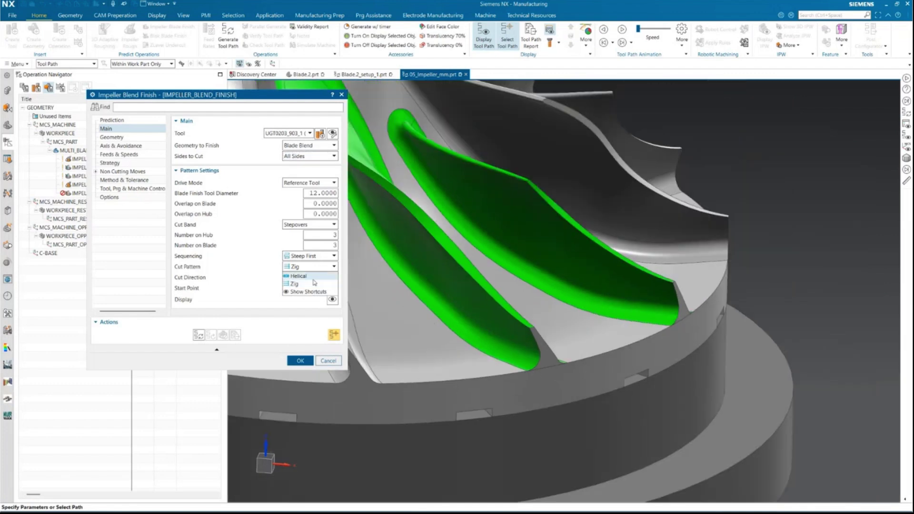
{"action": "left_click", "coordinate": [311, 276]}
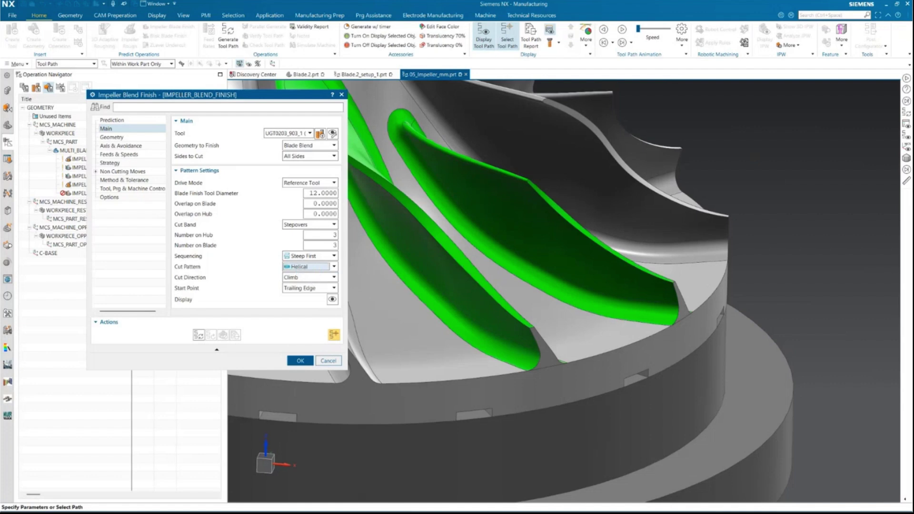
Set the blend finishing's drive mode to Lower Blend Edge with a Stepovers cut band, 2 on the hub and 4 on the blade.
{"action": "left_click", "coordinate": [314, 184]}
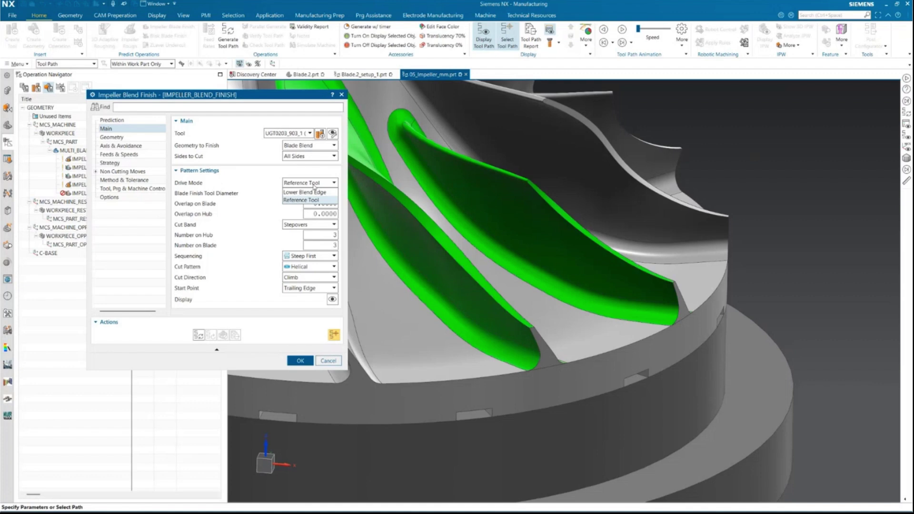
{"action": "left_click", "coordinate": [312, 193]}
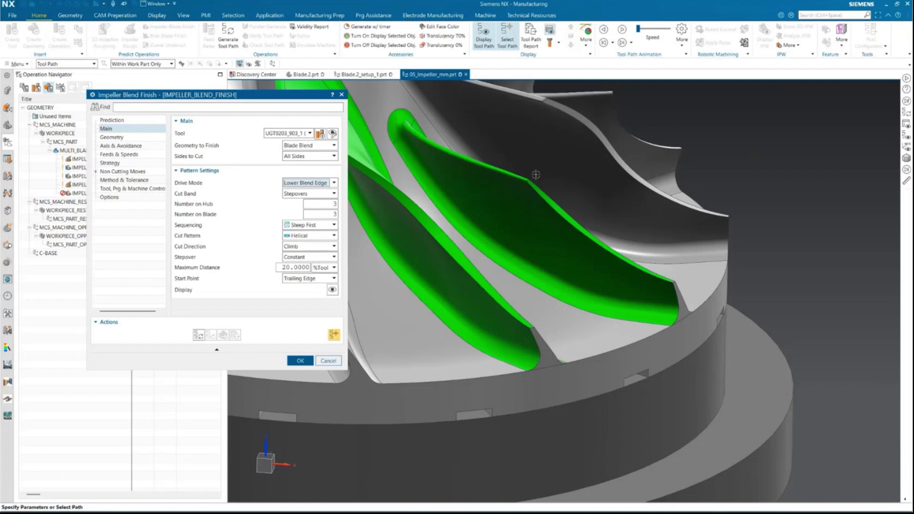
{"action": "left_click", "coordinate": [325, 194]}
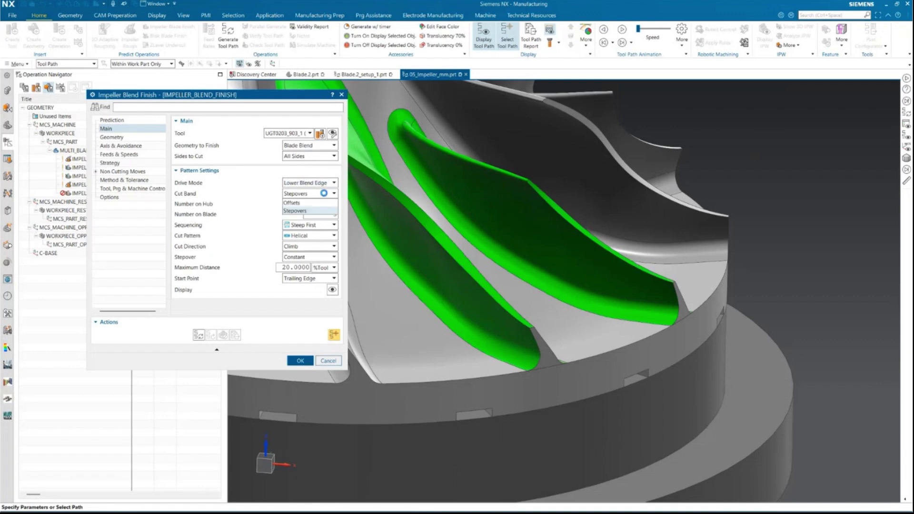
{"action": "left_click", "coordinate": [306, 211]}
{"action": "double_click", "coordinate": [326, 203]}
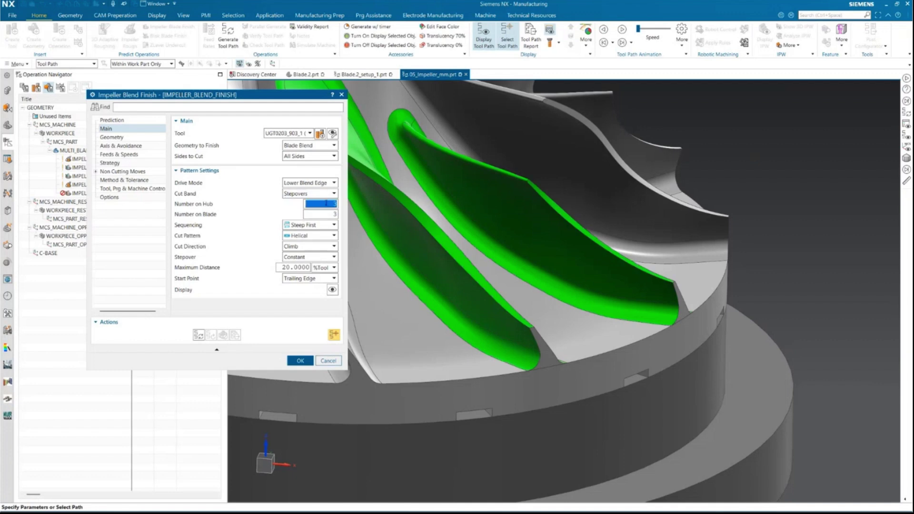
{"action": "type", "text": "2"}
{"action": "key", "text": "Tab"}
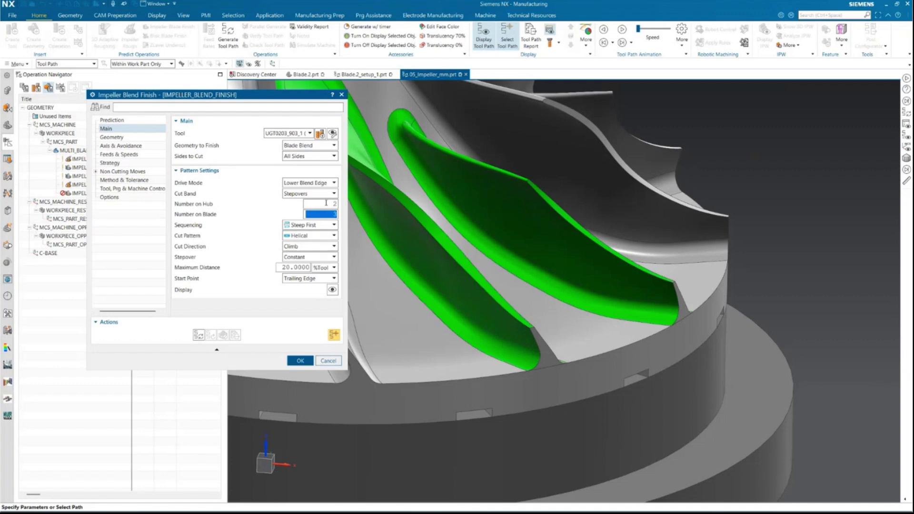
{"action": "type", "text": "4"}
{"action": "key", "text": "Tab"}
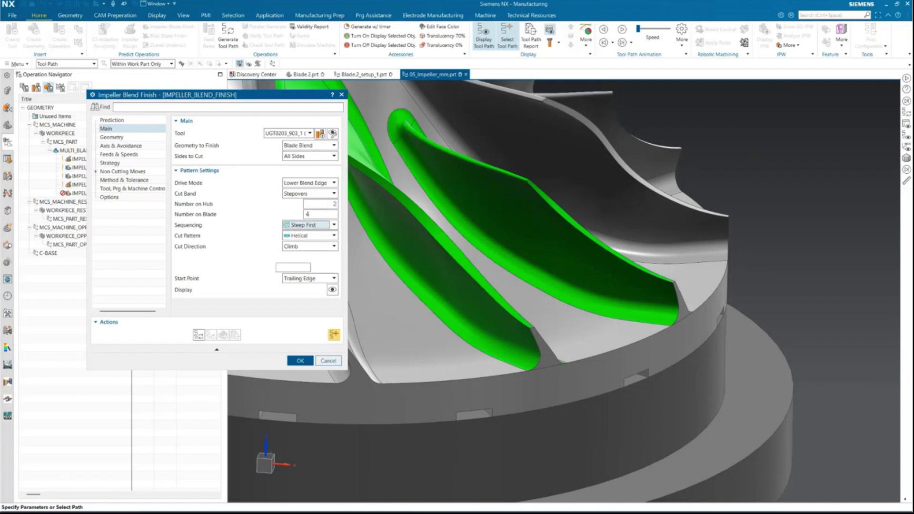
Set the blend finishing's maximum stepover distance to 0.2 mm.
{"action": "double_click", "coordinate": [301, 267]}
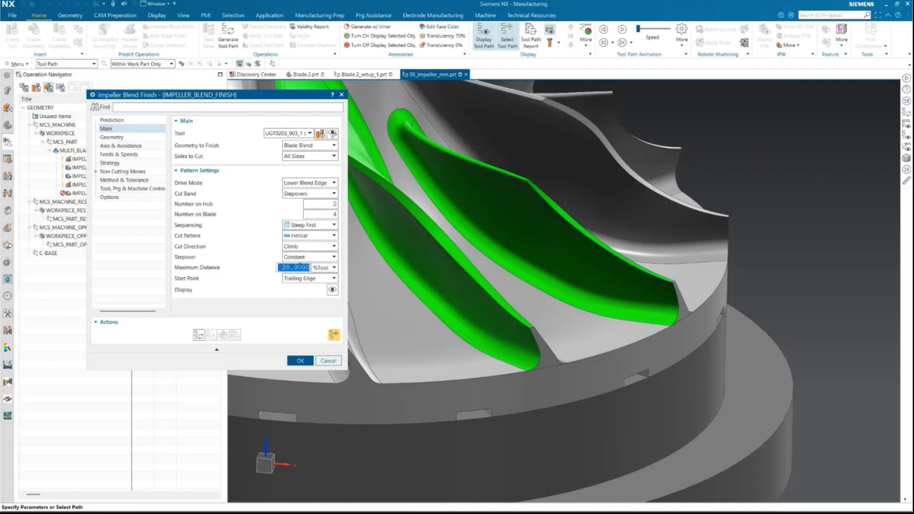
{"action": "type", "text": "0.2"}
{"action": "key", "text": "Tab"}
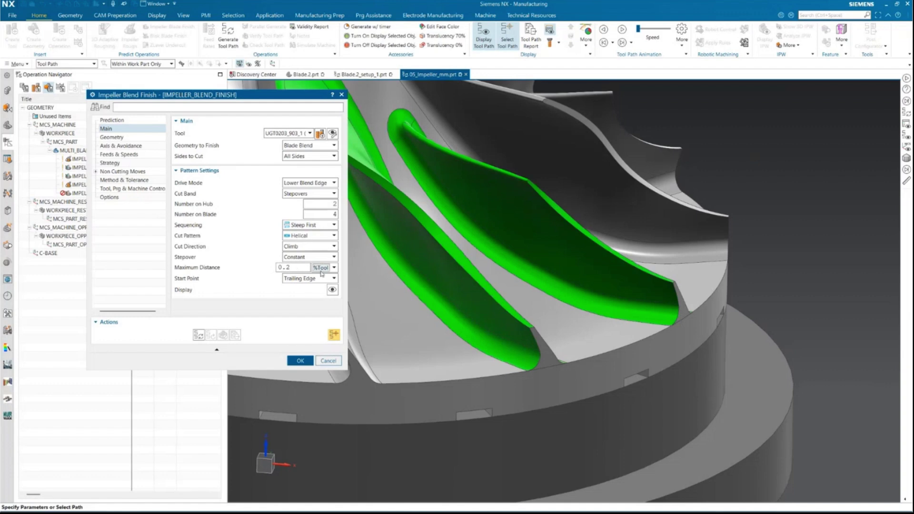
{"action": "left_click", "coordinate": [333, 268]}
{"action": "left_click", "coordinate": [325, 285]}
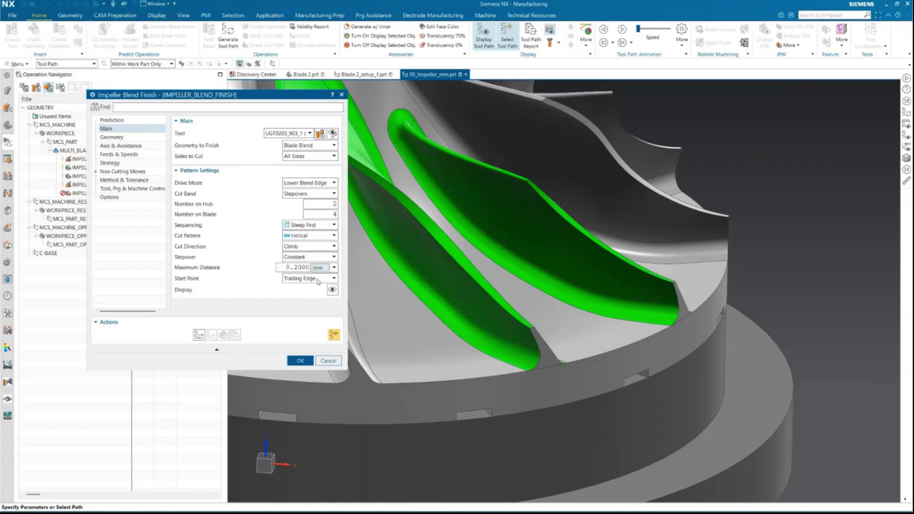
Generate and accept the blade blend finishing tool path, and inspect it at the blade's leading edge.
{"action": "left_click", "coordinate": [198, 336]}
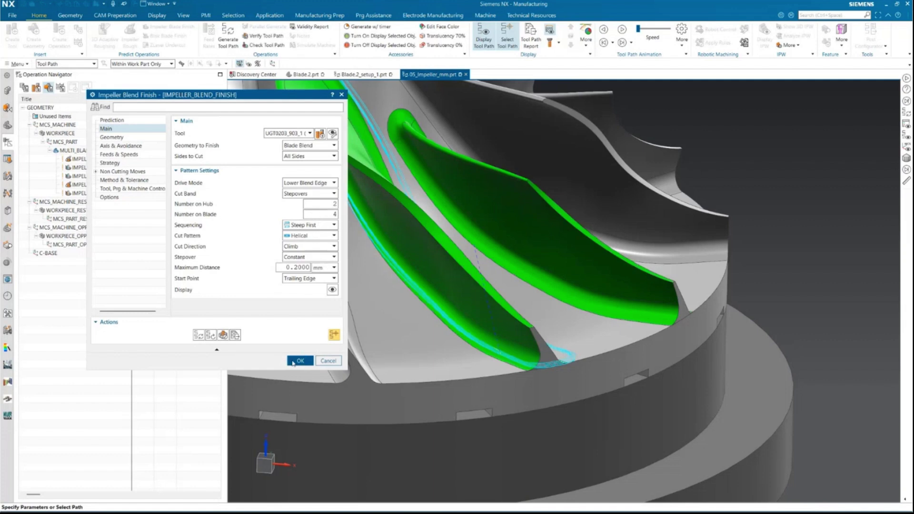
{"action": "left_click", "coordinate": [299, 361]}
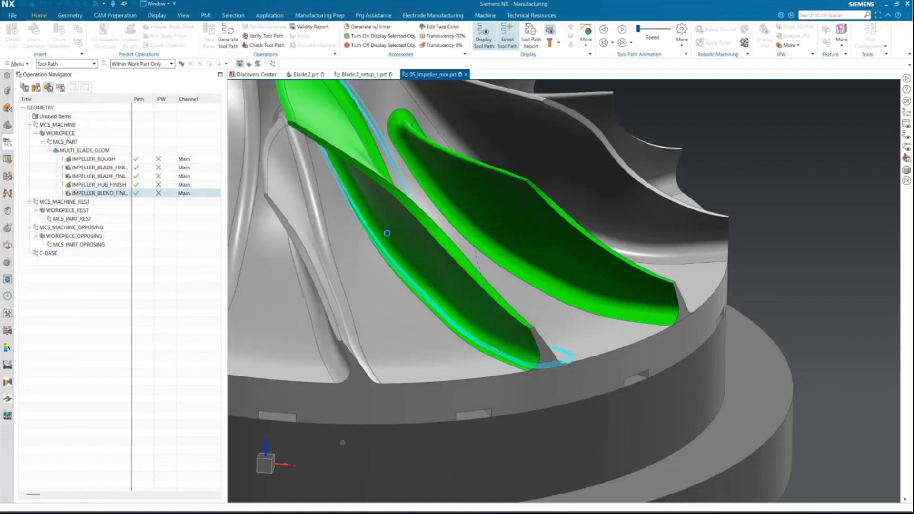
{"action": "scroll", "coordinate": [387, 231], "scroll_direction": "down", "scroll_amount": 3}
{"action": "middle_click_drag", "start_coordinate": [386, 224], "coordinate": [267, 145]}
{"action": "scroll", "coordinate": [267, 145], "scroll_direction": "up", "scroll_amount": 8}
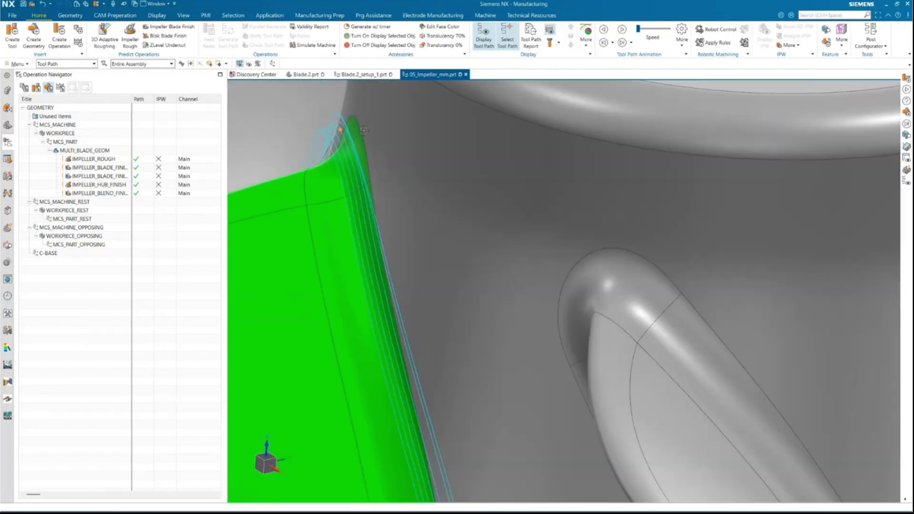
Check the tool's position on the blade blend finishing path at the blade's leading edge.
{"action": "scroll", "coordinate": [357, 127], "scroll_direction": "down", "scroll_amount": 2}
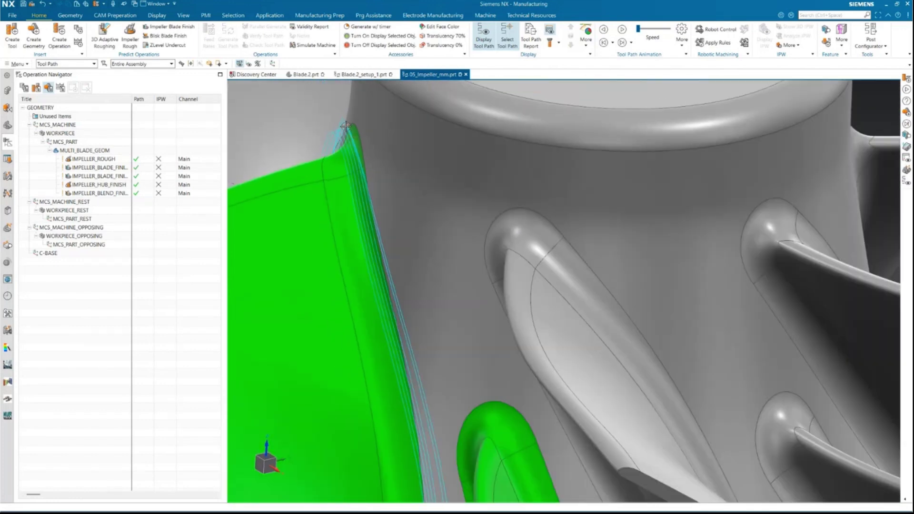
{"action": "left_click", "coordinate": [346, 127]}
{"action": "scroll", "coordinate": [398, 177], "scroll_direction": "down", "scroll_amount": 9}
{"action": "middle_click_drag", "start_coordinate": [410, 285], "coordinate": [421, 282]}
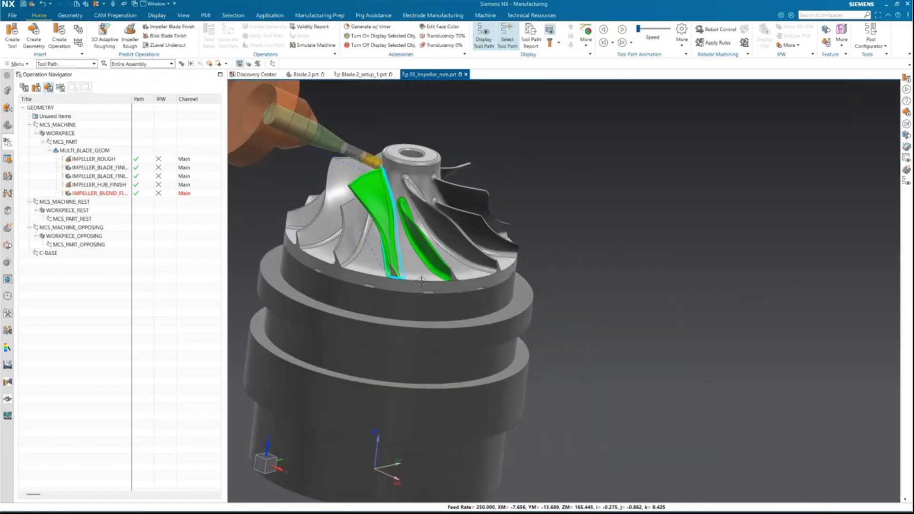
{"action": "scroll", "coordinate": [421, 282], "scroll_direction": "up", "scroll_amount": 3}
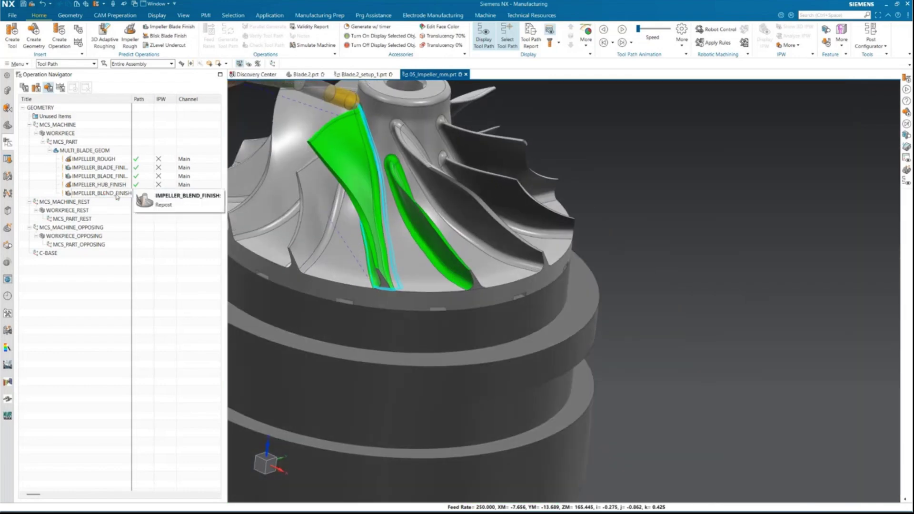
Duplicate the blade blend finishing operation directly below the original.
{"action": "right_click", "coordinate": [117, 196]}
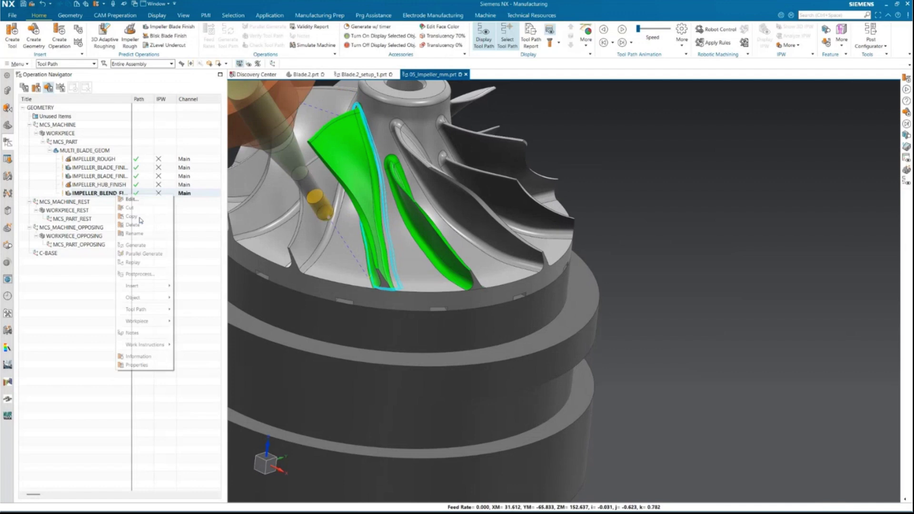
{"action": "left_click", "coordinate": [131, 217]}
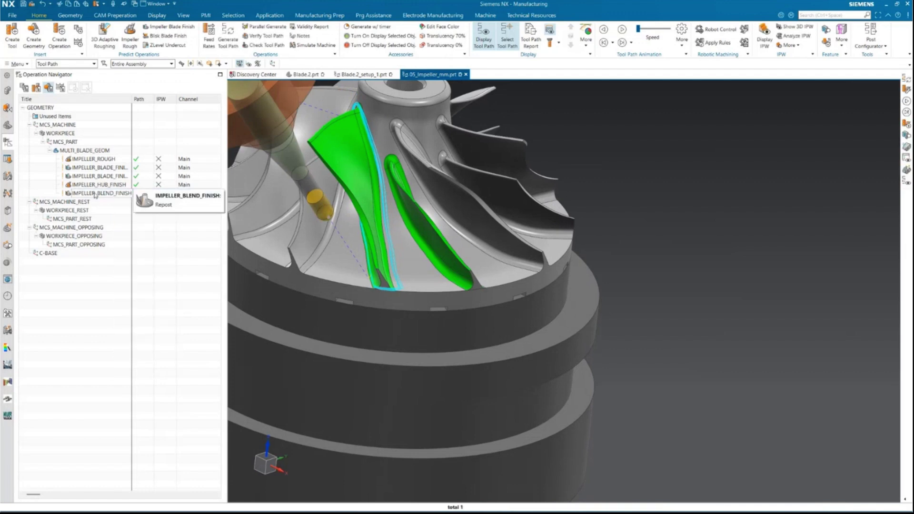
{"action": "right_click", "coordinate": [97, 196]}
{"action": "left_click", "coordinate": [129, 222]}
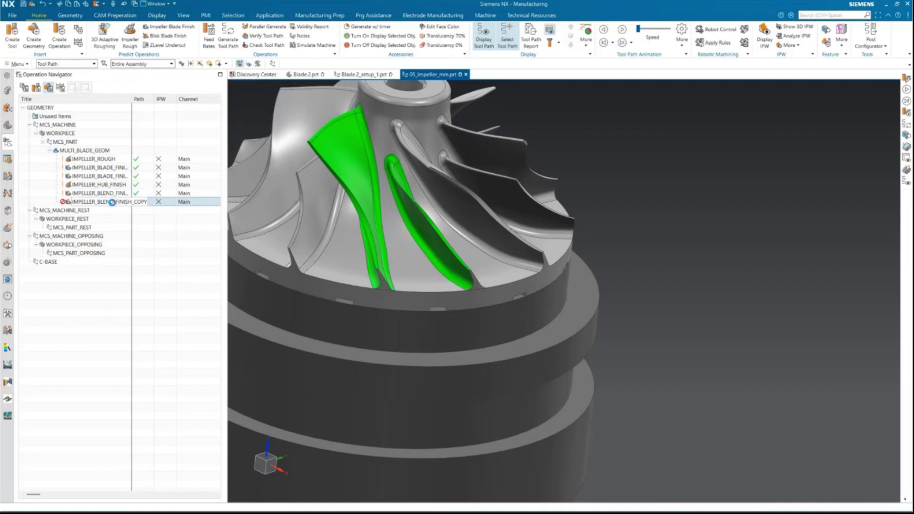
Set the copied blend finishing's geometry to Splitter 1 Blend, and generate and accept its tool path.
{"action": "double_click", "coordinate": [100, 202]}
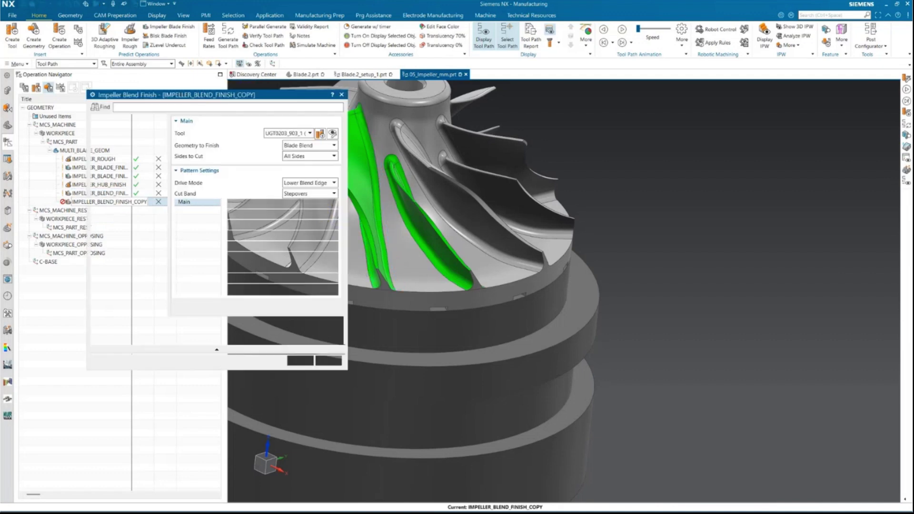
{"action": "left_click", "coordinate": [312, 150]}
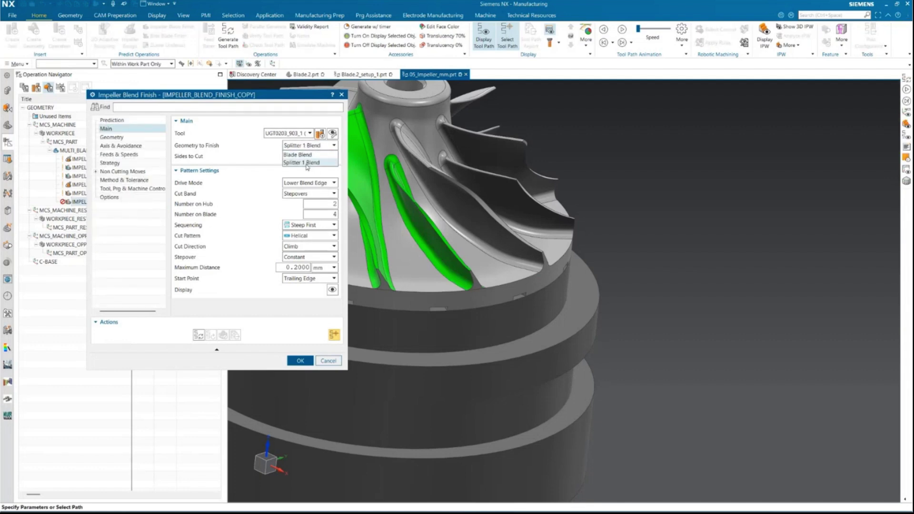
{"action": "left_click", "coordinate": [307, 162]}
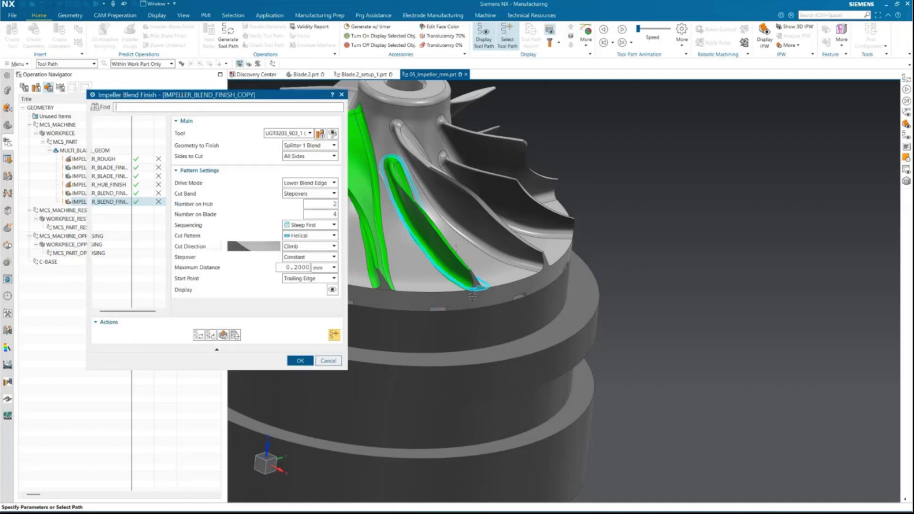
{"action": "scroll", "coordinate": [468, 295], "scroll_direction": "down", "scroll_amount": 5}
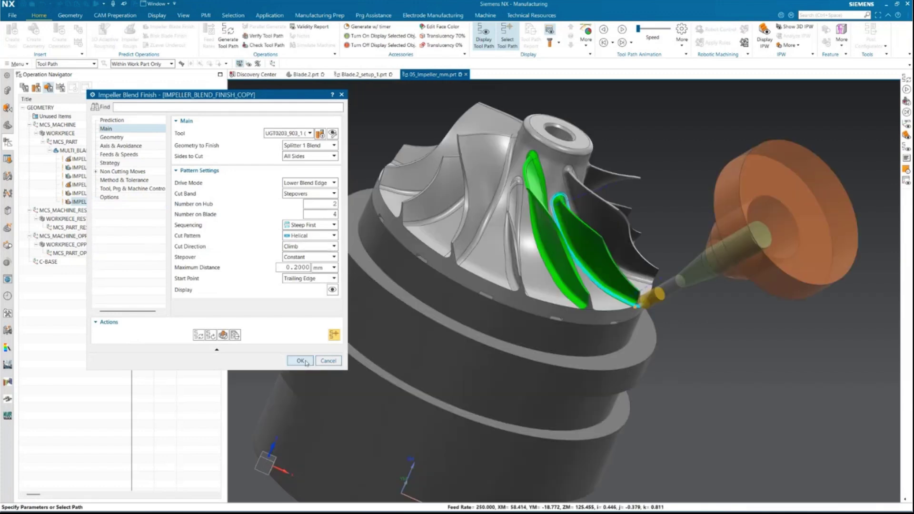
{"action": "left_click", "coordinate": [300, 361]}
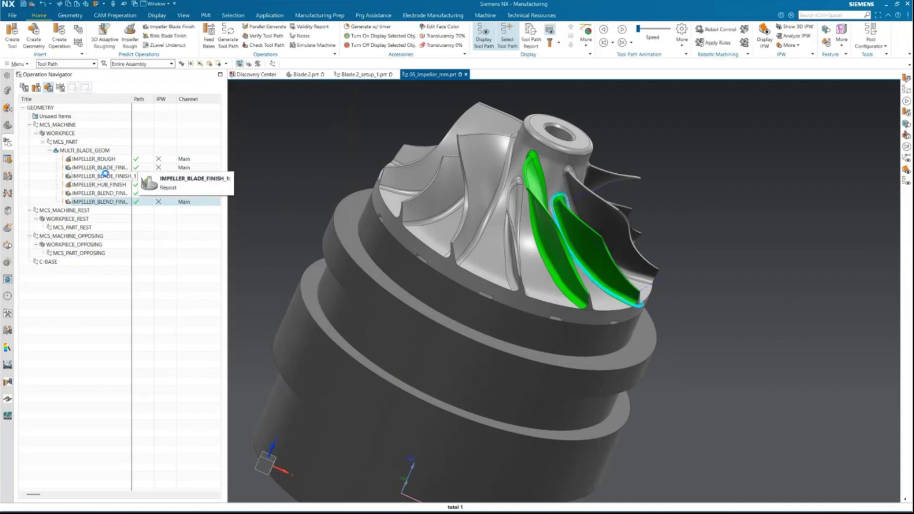
{"action": "left_click", "coordinate": [104, 201]}
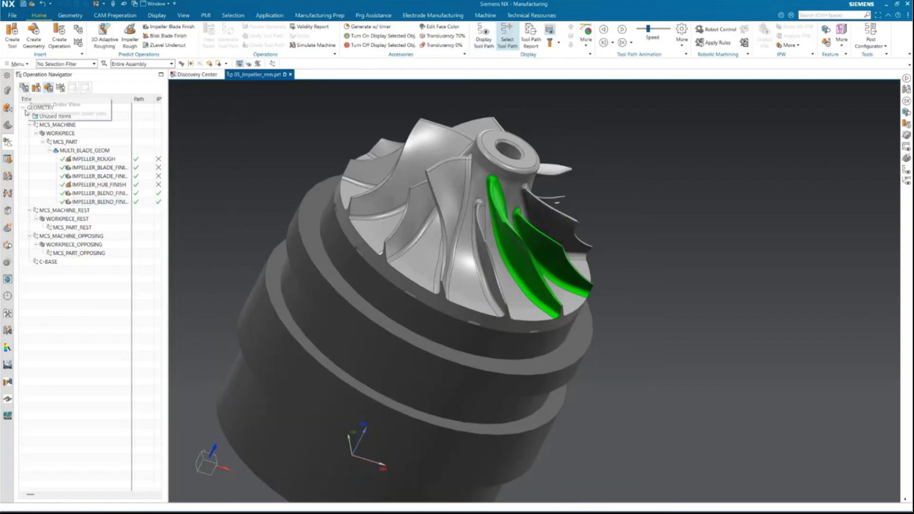
List the operations in program order and play the machine simulation of the whole NC_PROGRAM.
{"action": "left_click", "coordinate": [23, 88]}
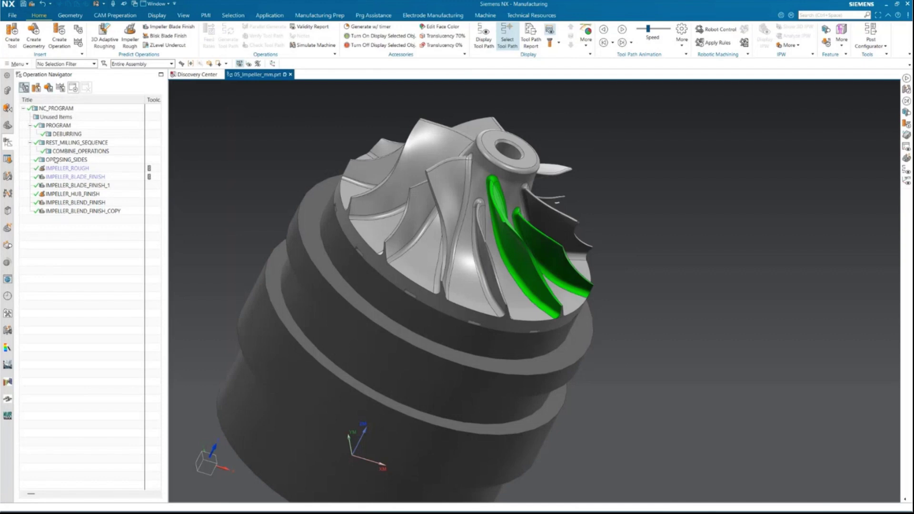
{"action": "left_click", "coordinate": [56, 108]}
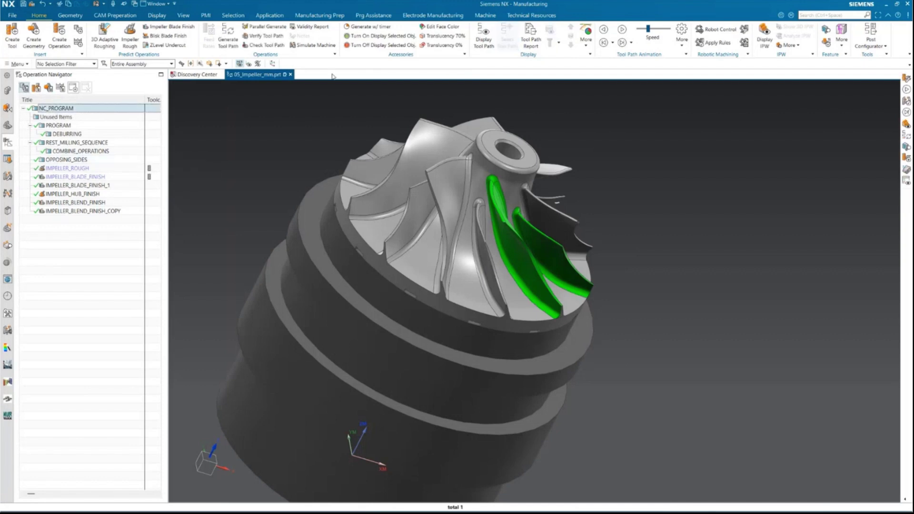
{"action": "left_click", "coordinate": [325, 46]}
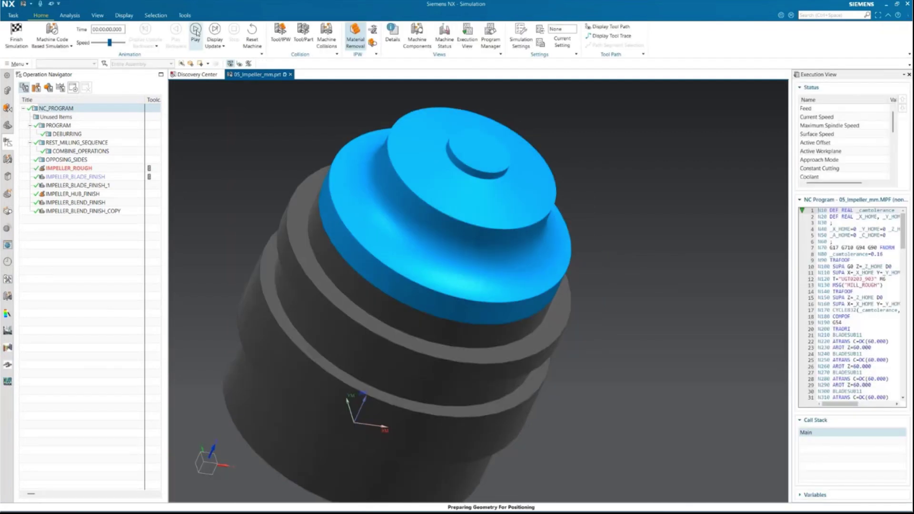
{"action": "left_click", "coordinate": [195, 30]}
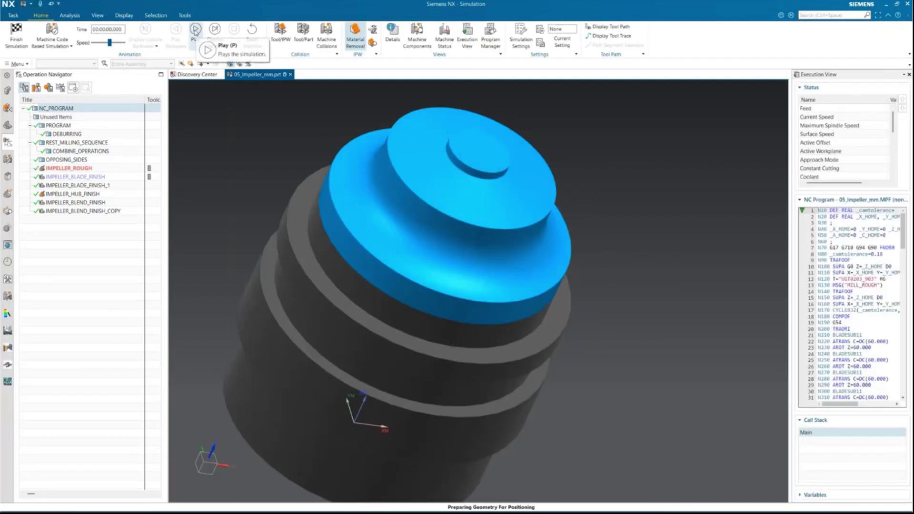
Show the assembly structure beside the running simulation and raise the simulation speed to maximum.
{"action": "left_click", "coordinate": [8, 92]}
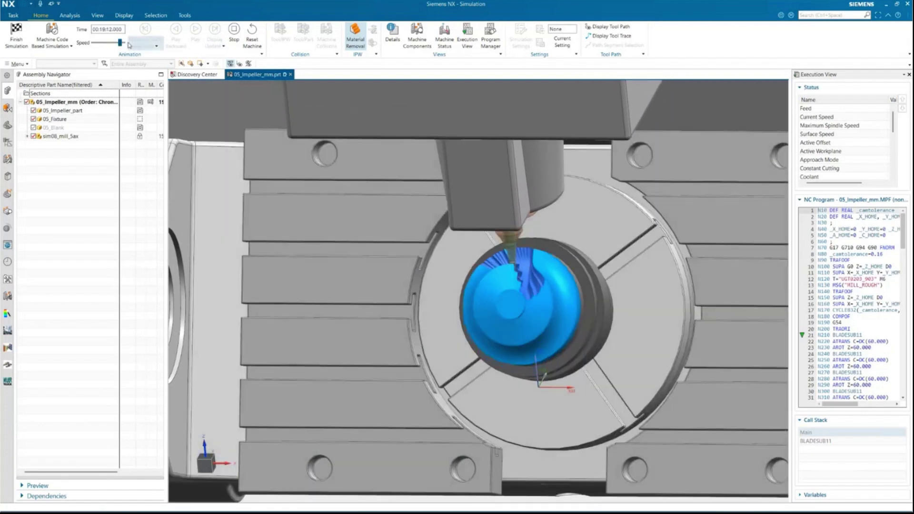
{"action": "left_click_drag", "start_coordinate": [119, 43], "coordinate": [110, 43]}
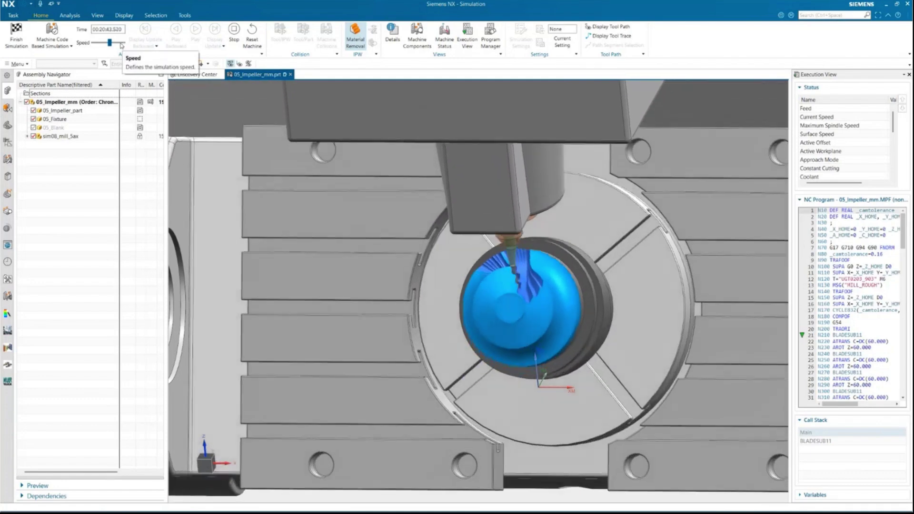
{"action": "left_click", "coordinate": [122, 44]}
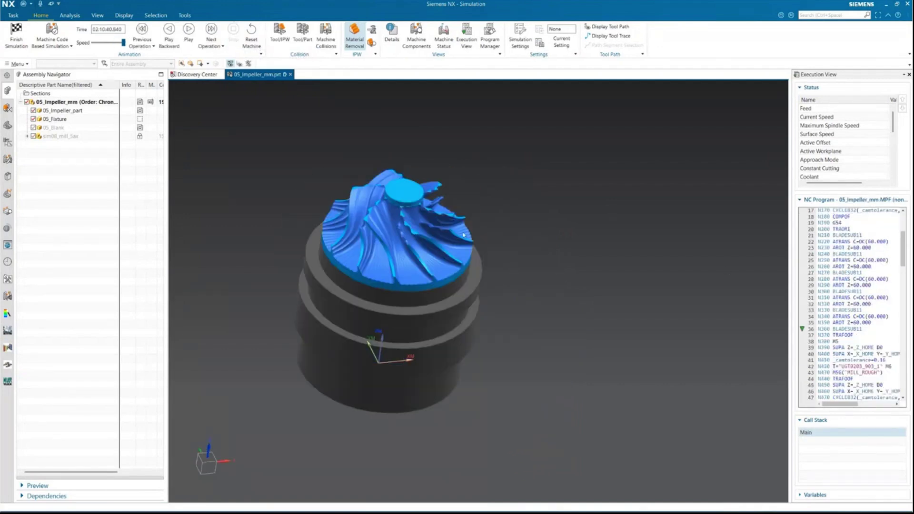
Inspect the simulated roughing stock, simulate the blade finishing operation, and examine the finished blade surfaces.
{"action": "scroll", "coordinate": [407, 256], "scroll_direction": "up", "scroll_amount": 5}
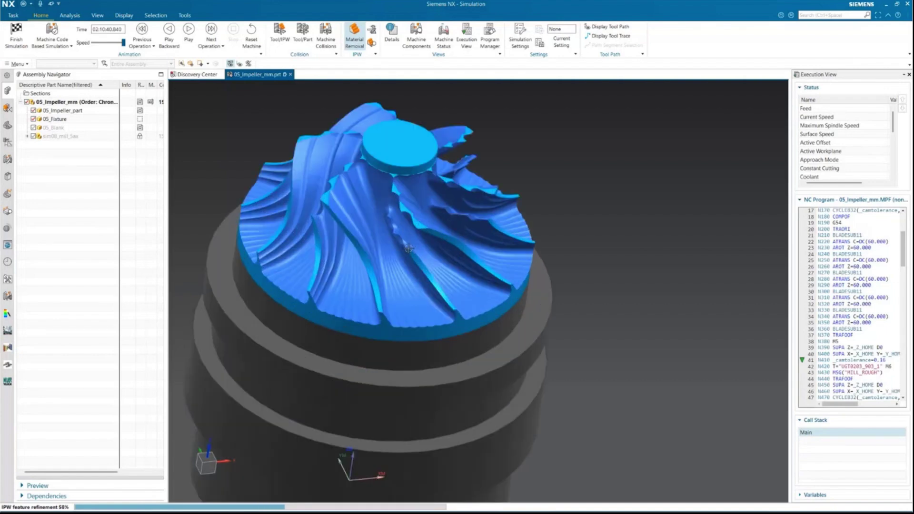
{"action": "scroll", "coordinate": [542, 231], "scroll_direction": "down", "scroll_amount": 2}
{"action": "middle_click_drag", "start_coordinate": [542, 231], "coordinate": [537, 251]}
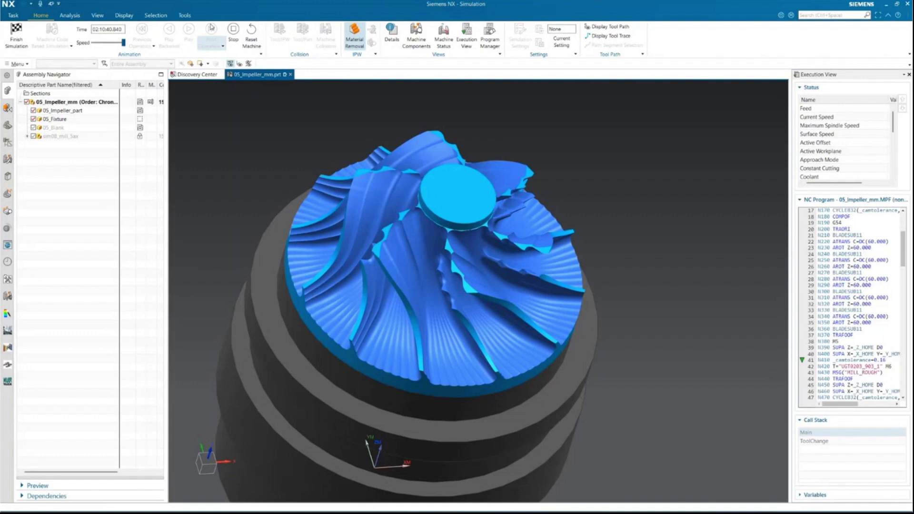
{"action": "left_click", "coordinate": [211, 32]}
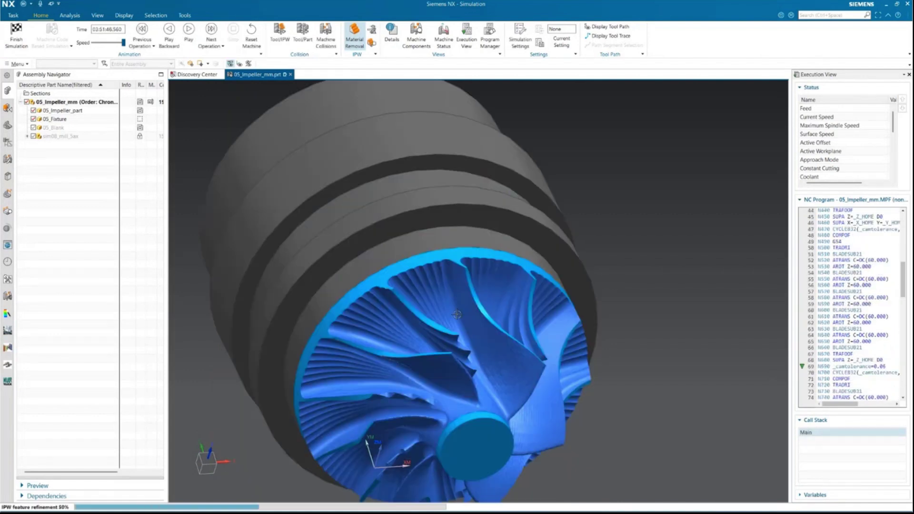
{"action": "scroll", "coordinate": [528, 319], "scroll_direction": "up", "scroll_amount": 2}
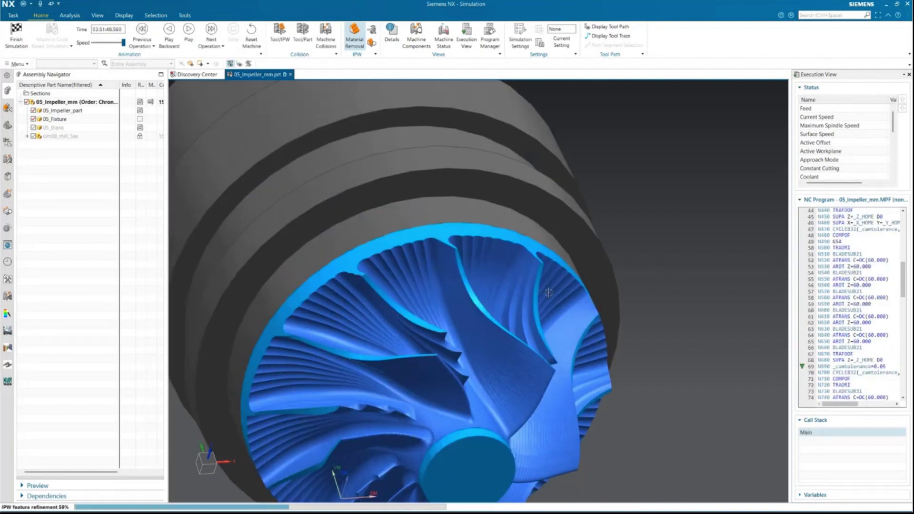
{"action": "middle_click_drag", "start_coordinate": [595, 269], "coordinate": [473, 244]}
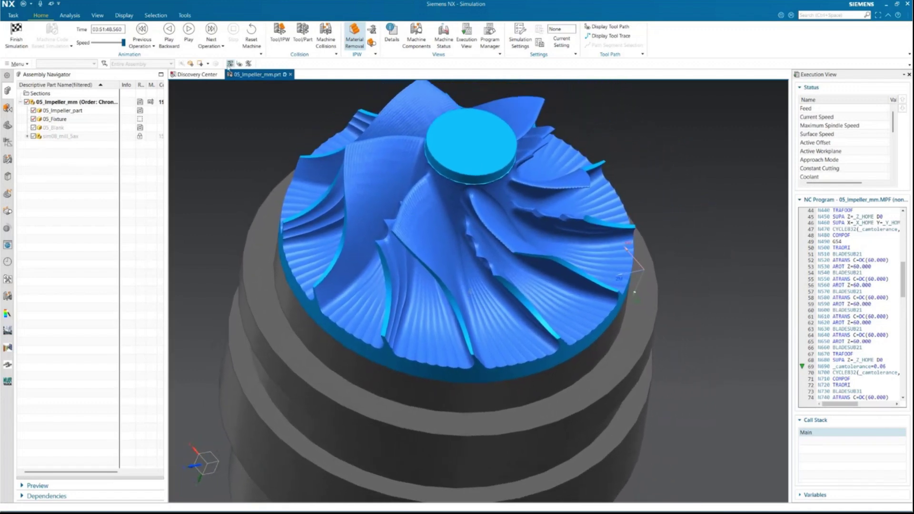
Simulate the splitter finishing operation and examine the splitters and the remaining stock on the hub.
{"action": "left_click", "coordinate": [215, 29]}
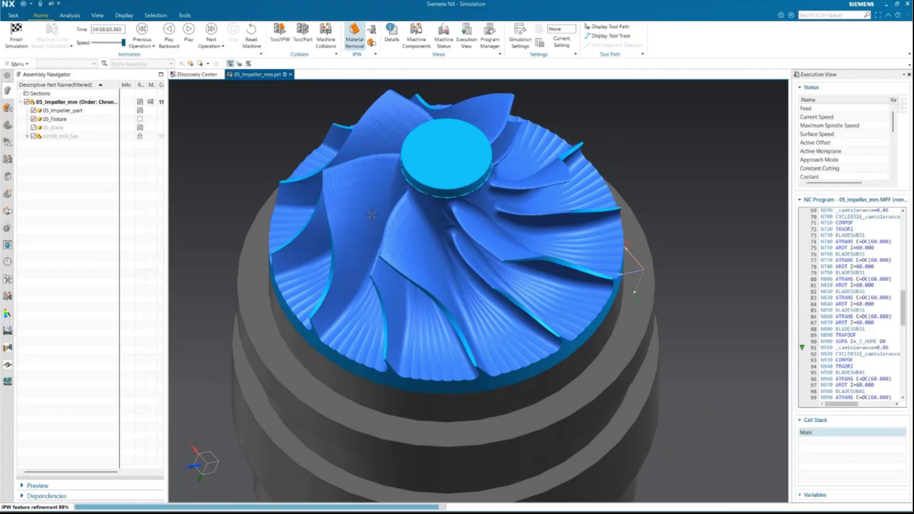
{"action": "scroll", "coordinate": [448, 295], "scroll_direction": "up", "scroll_amount": 4}
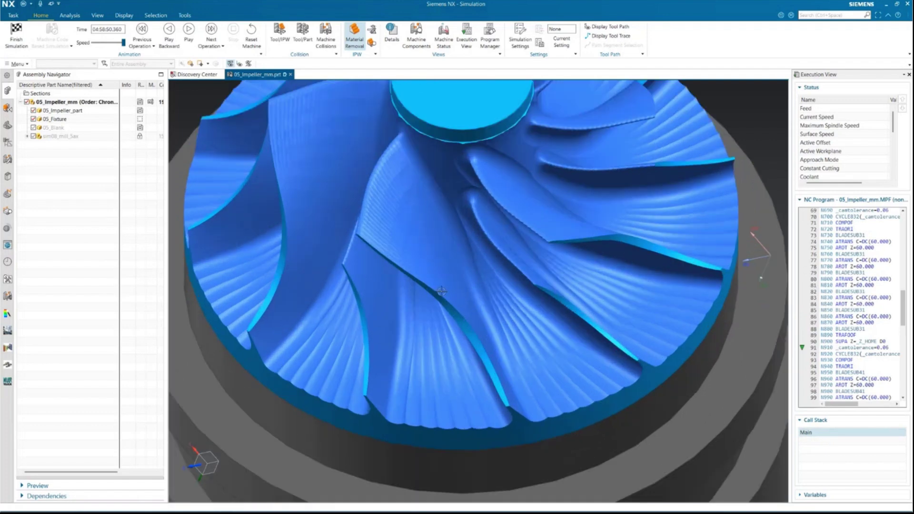
{"action": "scroll", "coordinate": [441, 295], "scroll_direction": "down", "scroll_amount": 3}
{"action": "scroll", "coordinate": [441, 295], "scroll_direction": "up", "scroll_amount": 3}
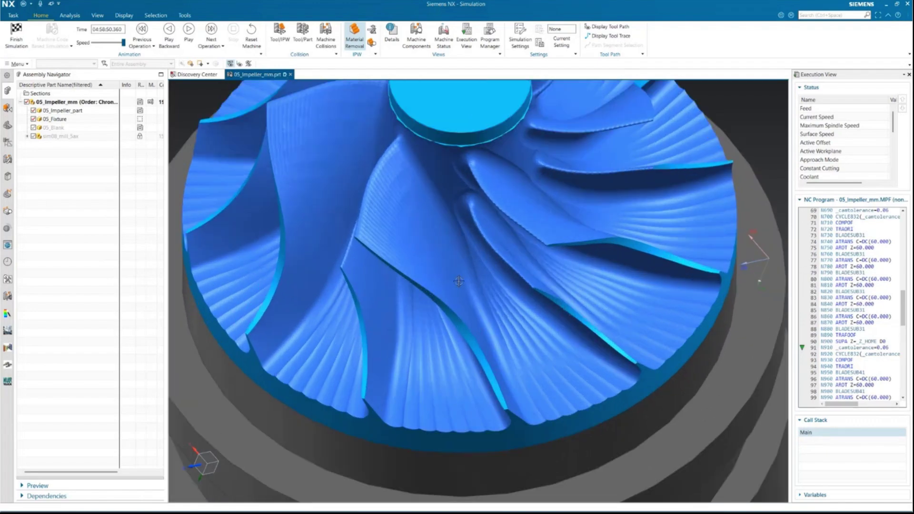
{"action": "middle_click_drag", "start_coordinate": [441, 295], "coordinate": [470, 274]}
{"action": "scroll", "coordinate": [386, 257], "scroll_direction": "down", "scroll_amount": 3}
{"action": "middle_click_drag", "start_coordinate": [385, 257], "coordinate": [407, 249]}
{"action": "scroll", "coordinate": [416, 239], "scroll_direction": "up", "scroll_amount": 4}
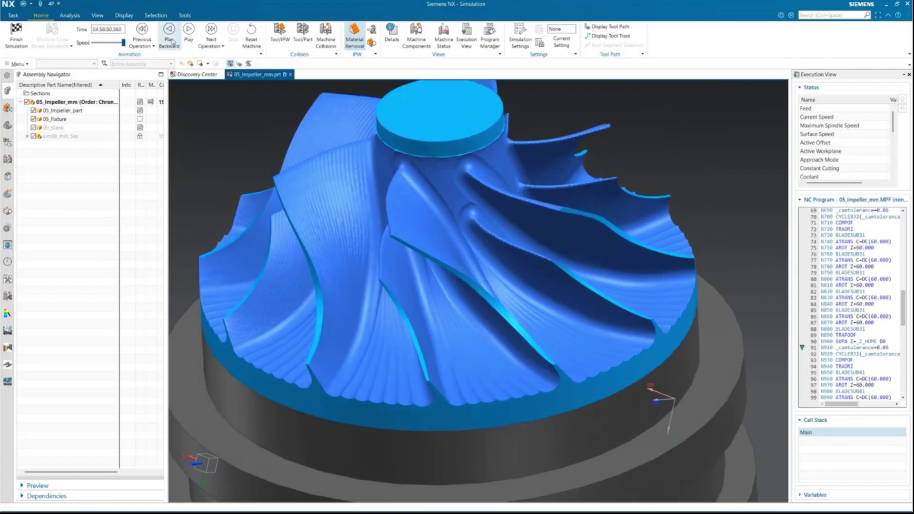
Simulate the hub finishing operation, examine the hub between the blades, and finish the simulation.
{"action": "left_click", "coordinate": [211, 32]}
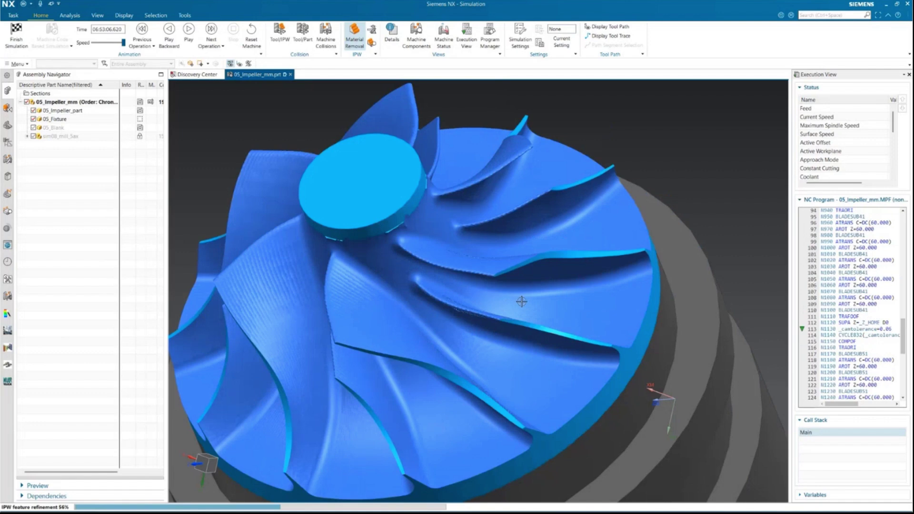
{"action": "middle_click_drag", "start_coordinate": [551, 299], "coordinate": [582, 284]}
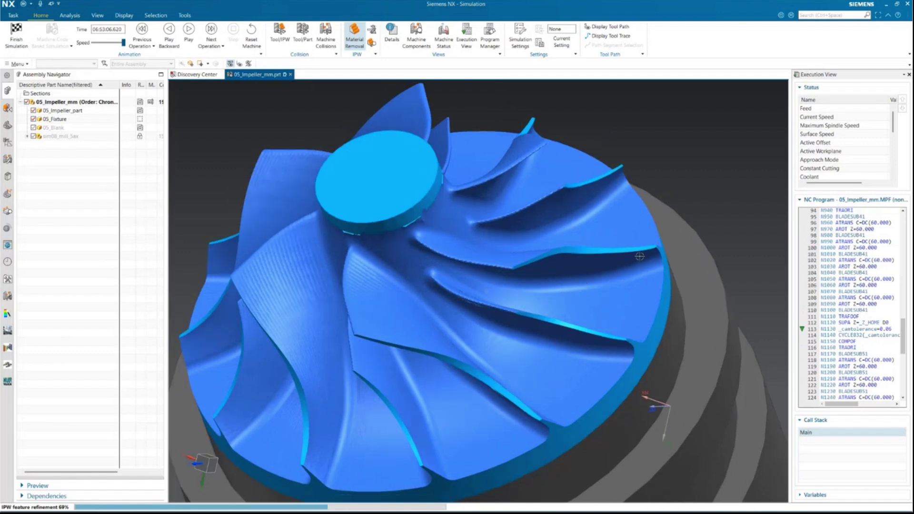
{"action": "scroll", "coordinate": [466, 277], "scroll_direction": "down", "scroll_amount": 4}
{"action": "middle_click_drag", "start_coordinate": [467, 277], "coordinate": [574, 299]}
{"action": "scroll", "coordinate": [449, 320], "scroll_direction": "up", "scroll_amount": 5}
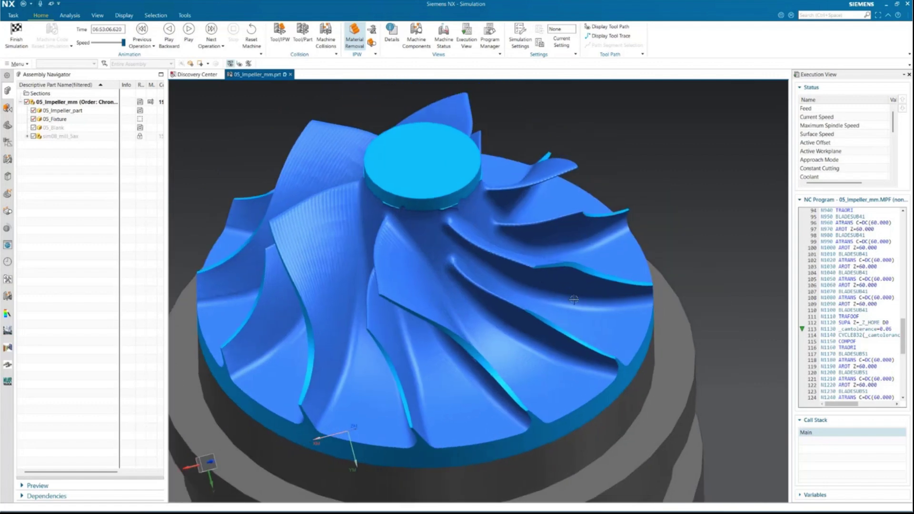
{"action": "left_click", "coordinate": [17, 43]}
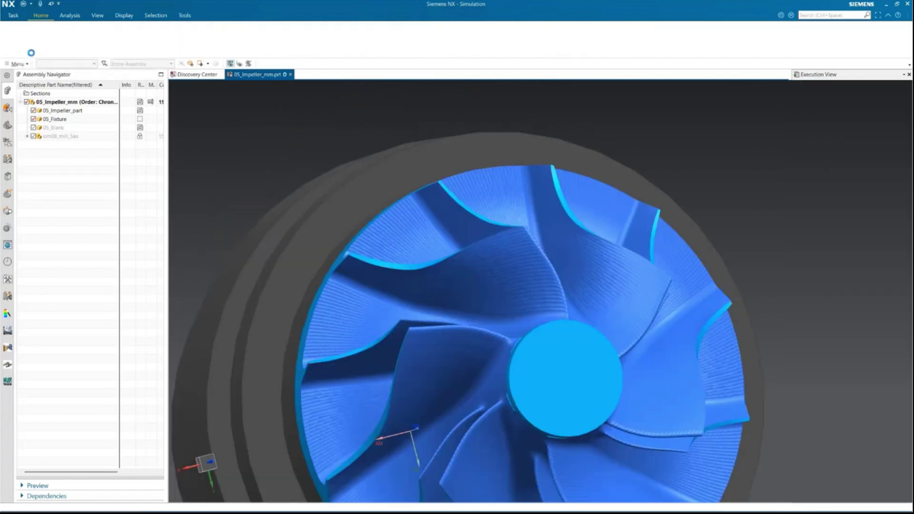